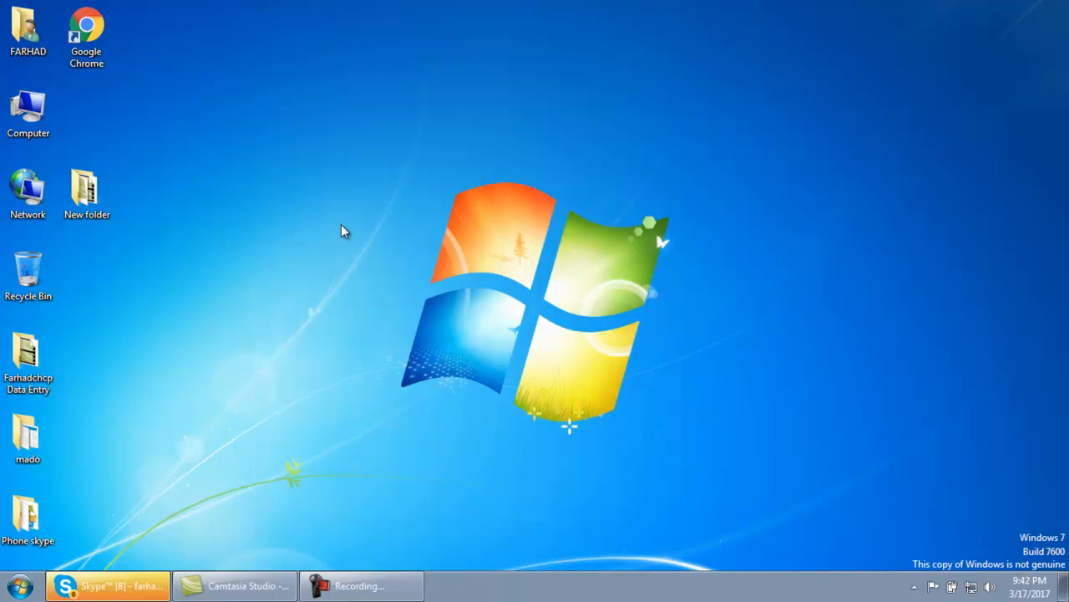
right_click(318, 155)
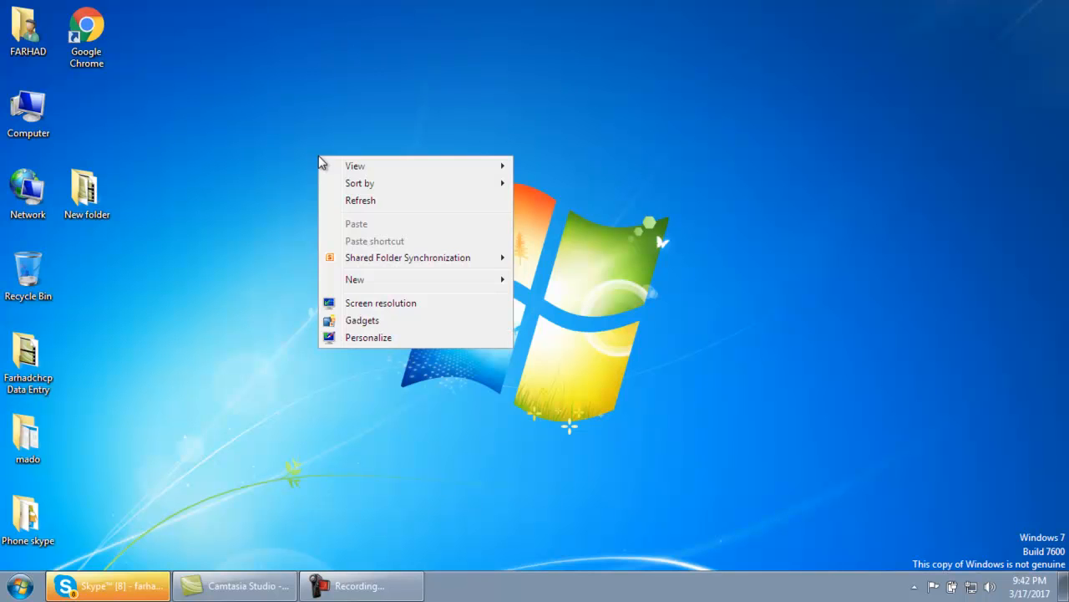
left_click(347, 202)
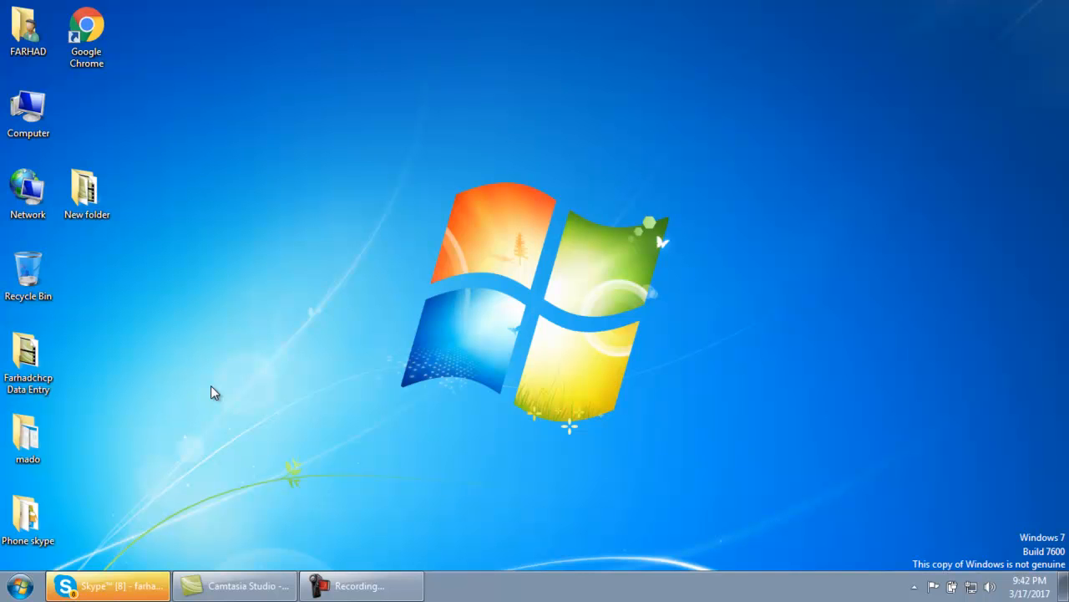
right_click(295, 254)
left_click(324, 294)
Step: Open Google Chrome
left_click(21, 587)
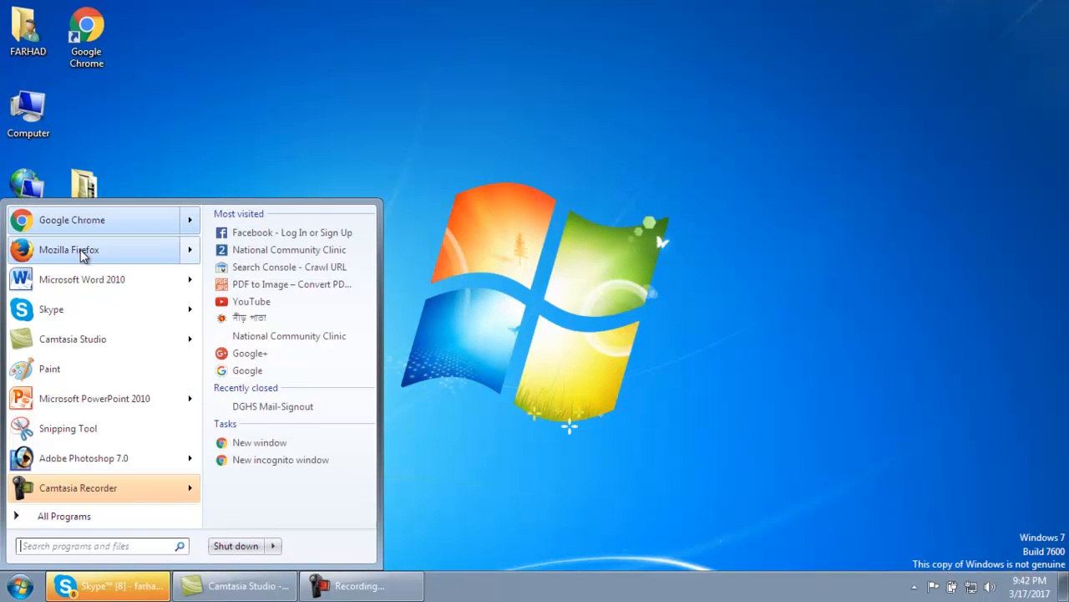
mouse_move(85, 250)
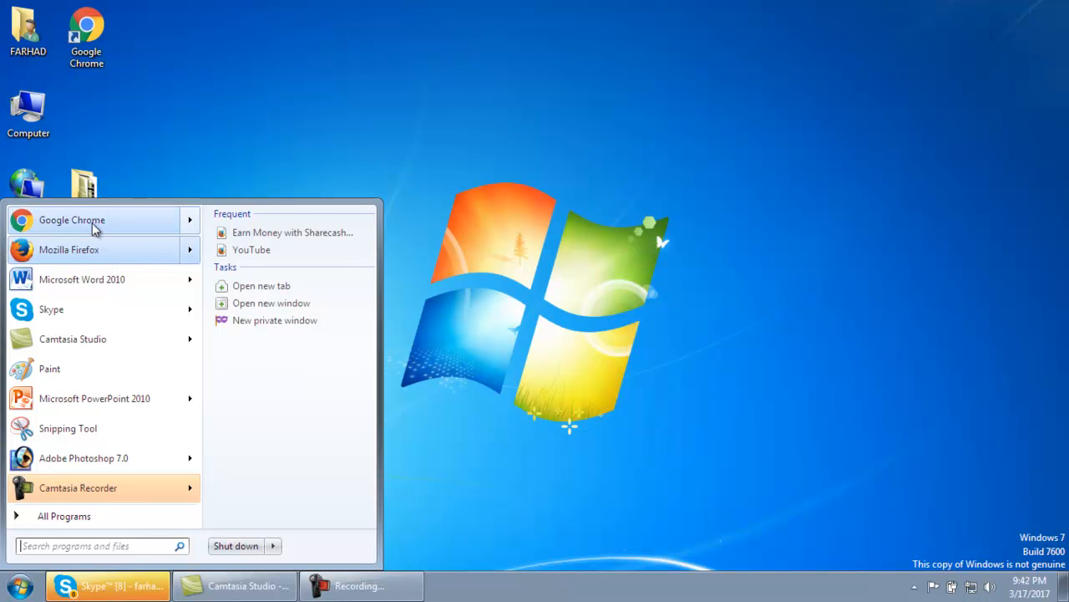
mouse_move(97, 223)
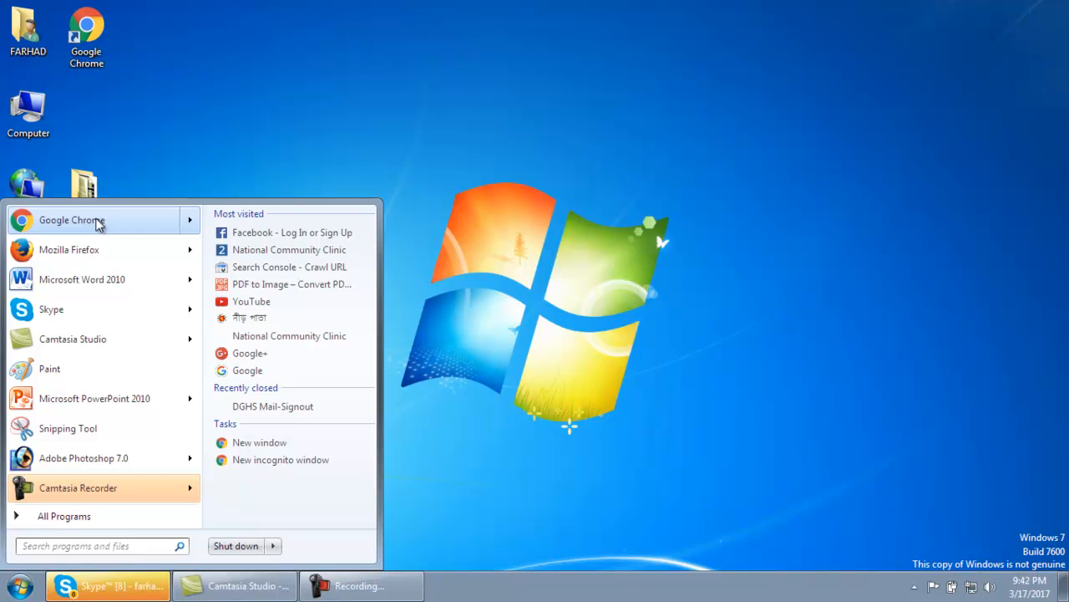
left_click(99, 222)
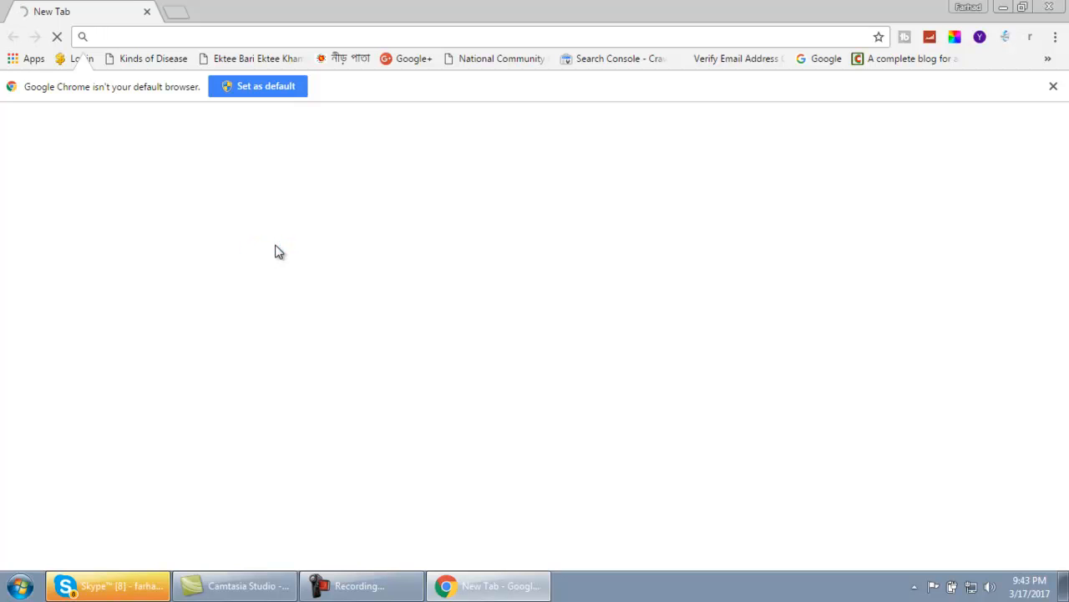
left_click(248, 37)
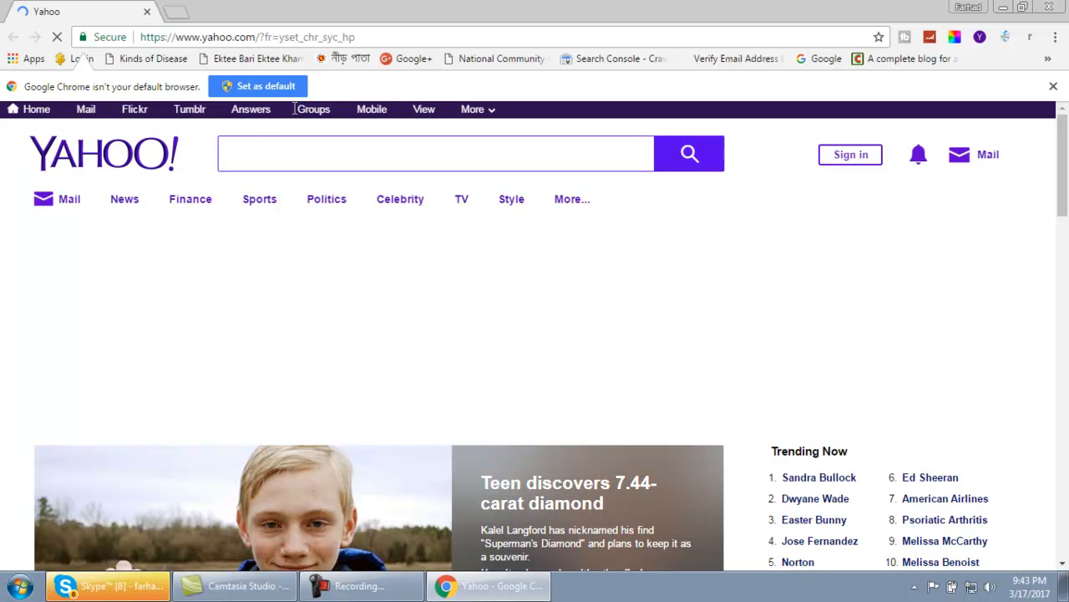
left_click(364, 37)
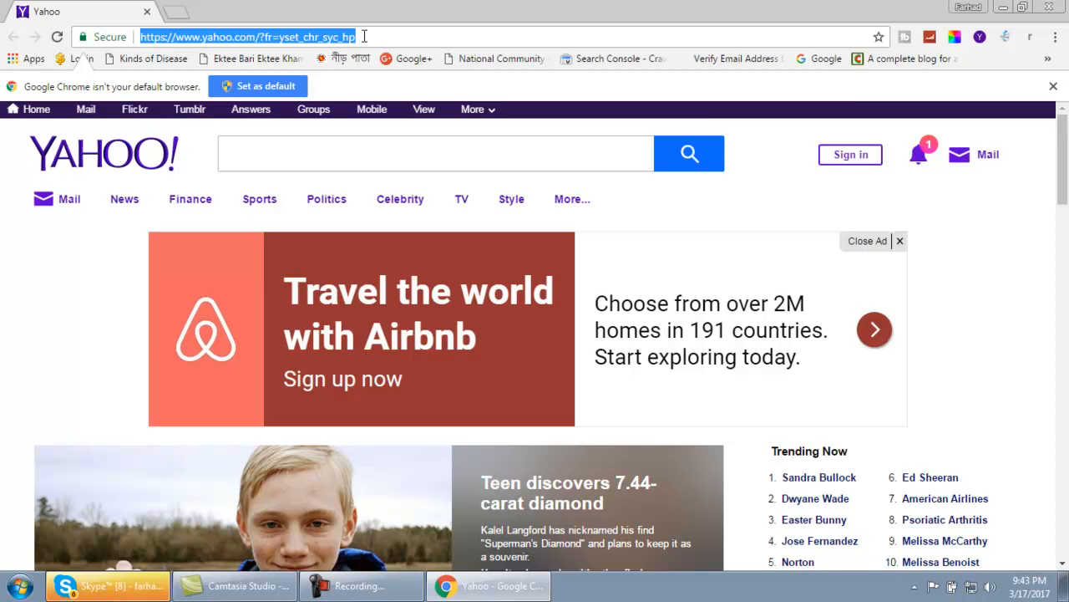
type("www.")
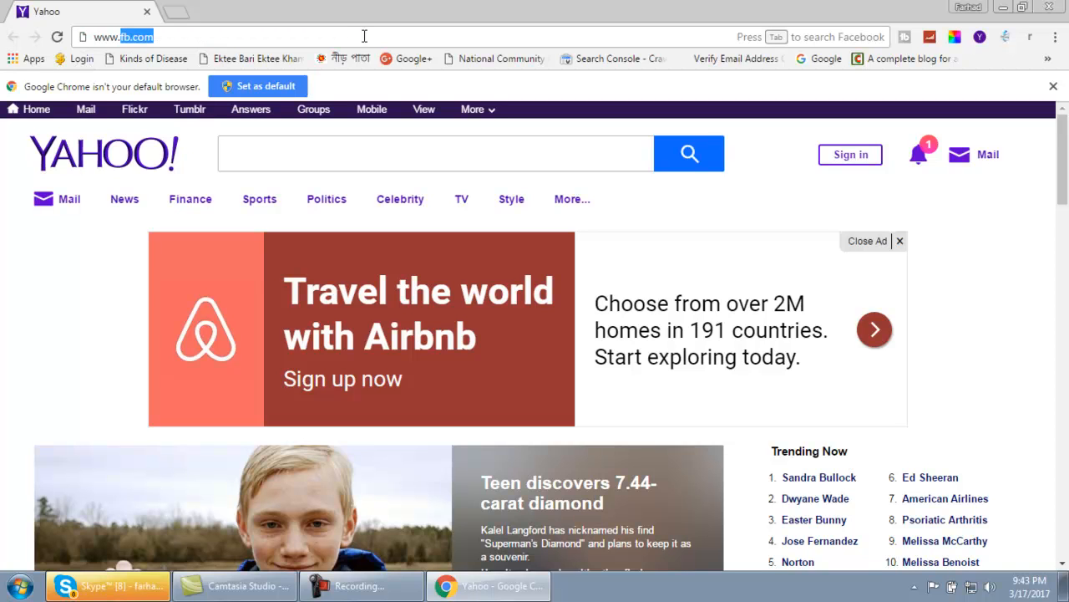
type("dghs")
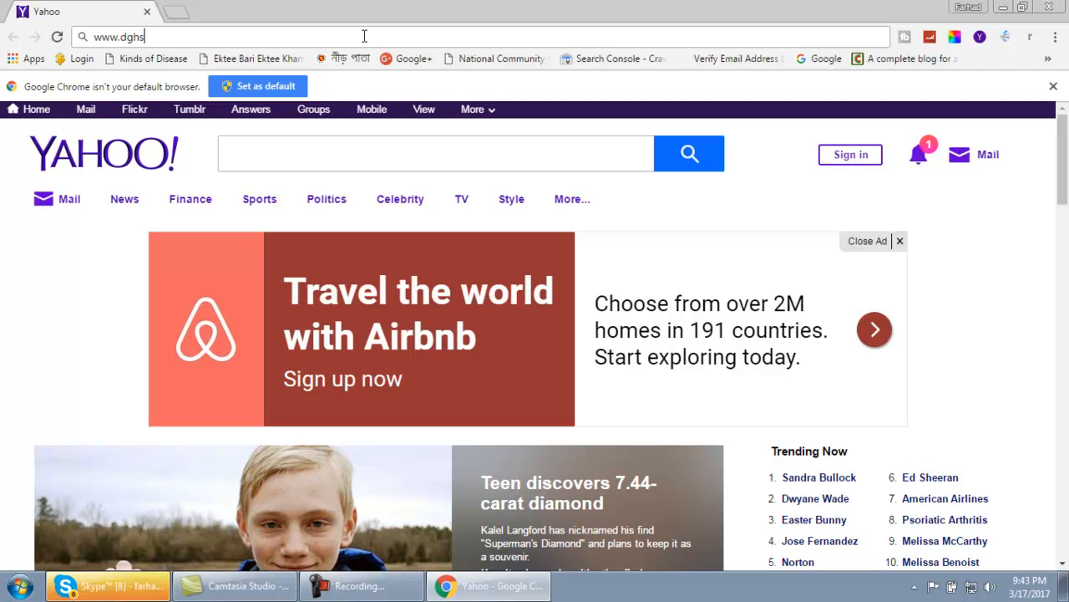
type(".gov.bd")
key("Return")
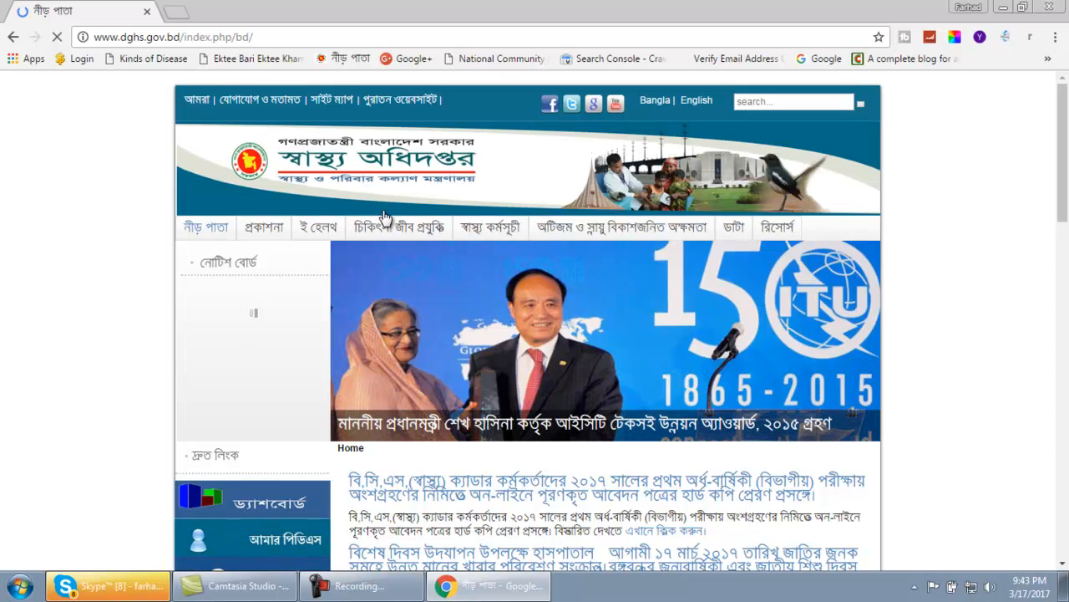
Step: Look through the Bangla home page and switch the website's language to English
scroll(290, 193, "down", 3)
scroll(290, 193, "down", 6)
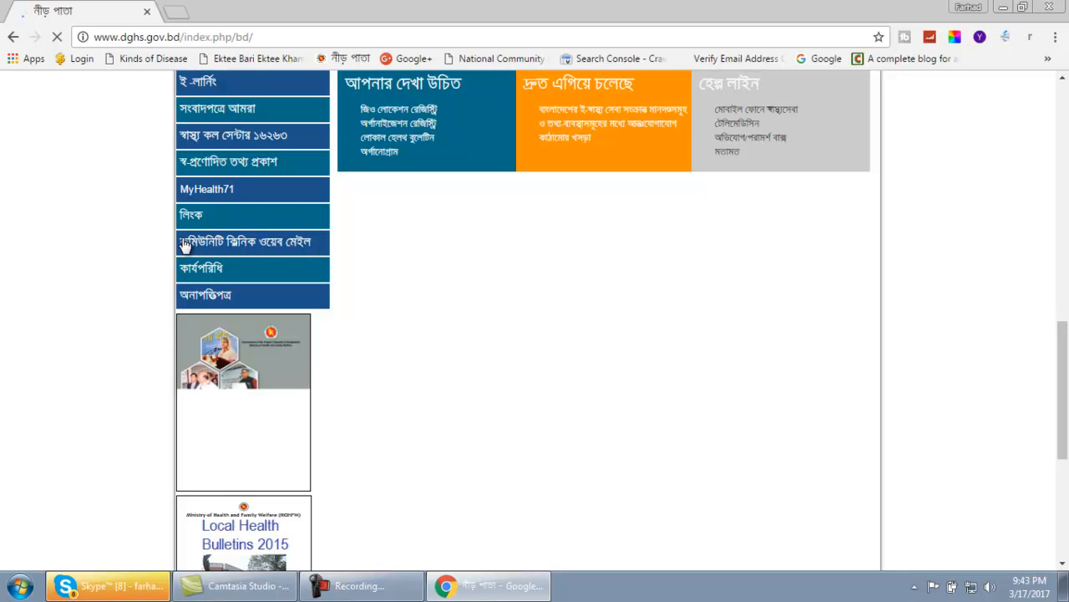
scroll(394, 227, "up", 6)
scroll(398, 221, "up", 4)
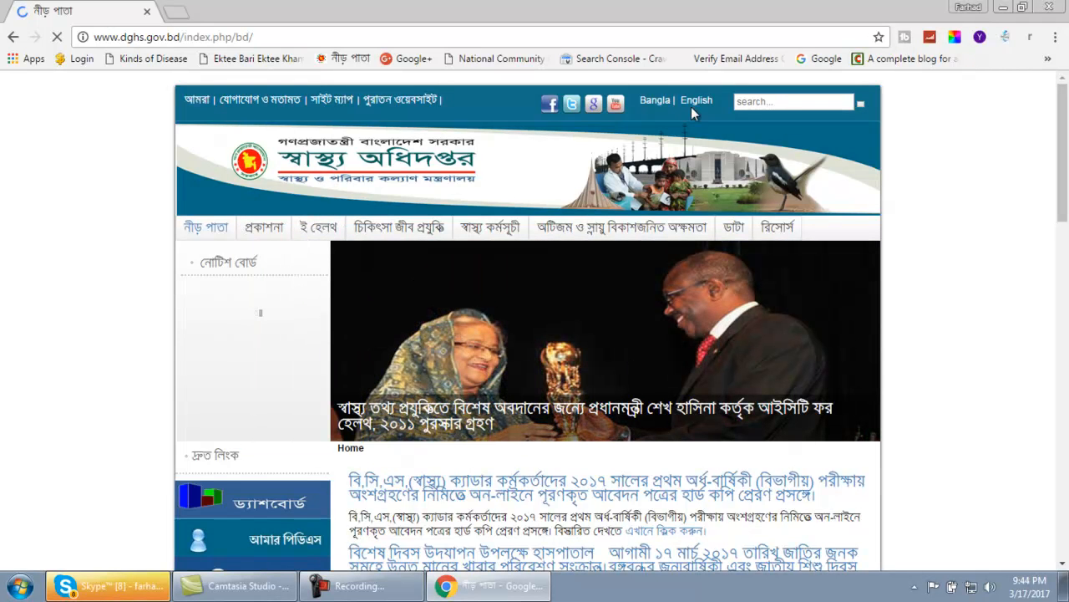
scroll(219, 338, "down", 6)
scroll(220, 337, "down", 2)
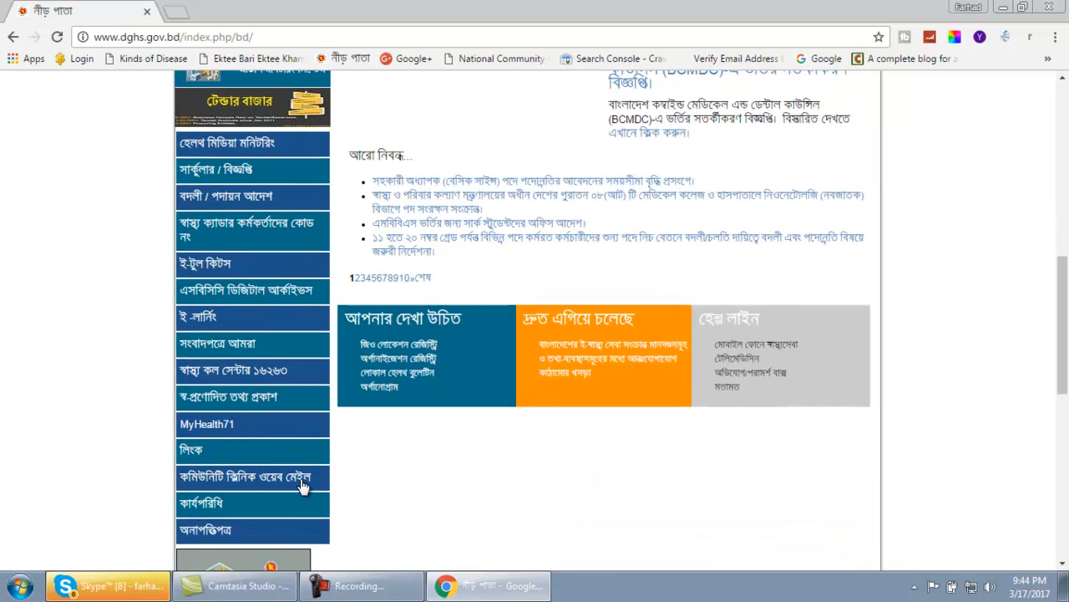
scroll(515, 347, "up", 8)
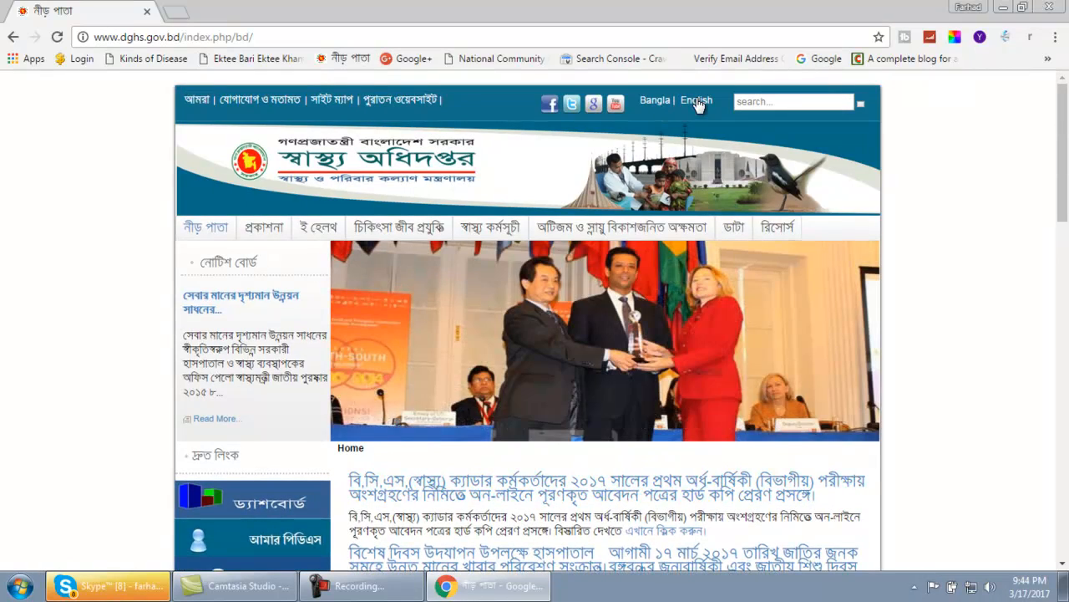
left_click(696, 99)
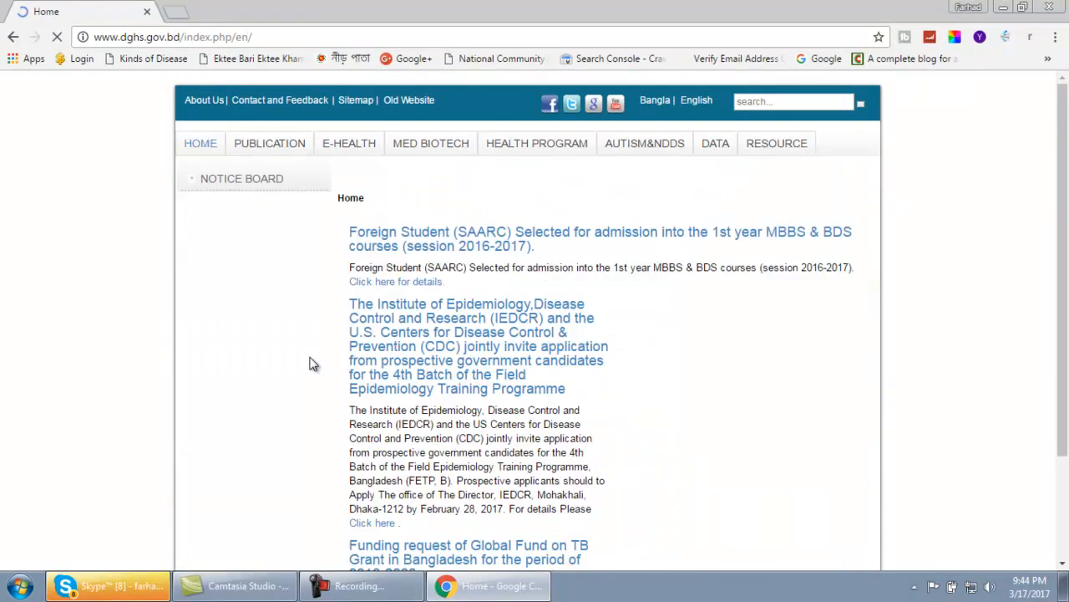
Step: Open the Community Clinic webmail login page from the English home page's quick links
scroll(317, 380, "down", 2)
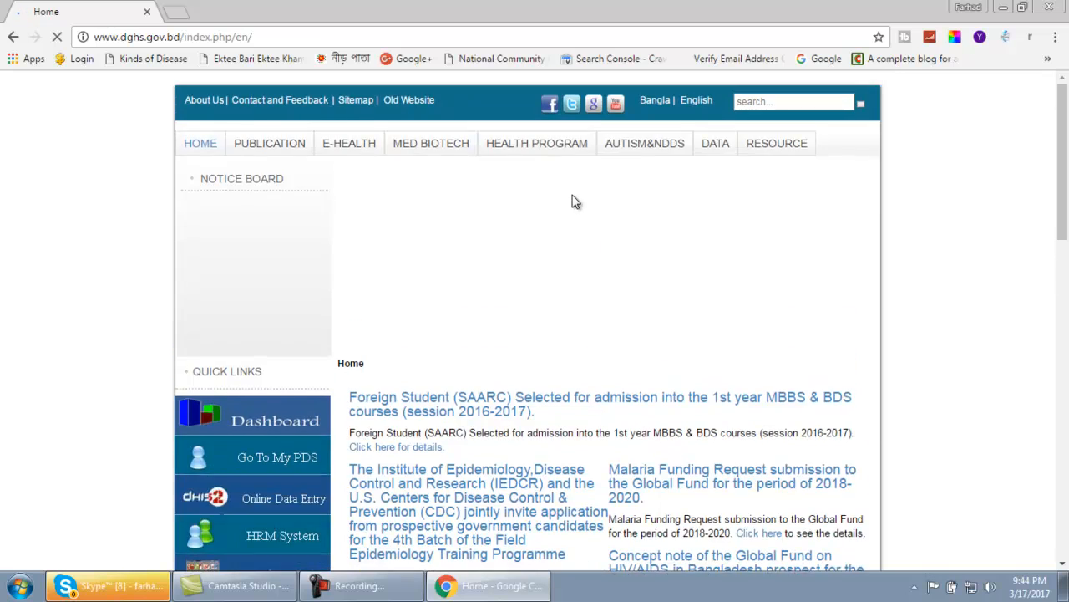
scroll(487, 402, "down", 4)
scroll(487, 402, "down", 3)
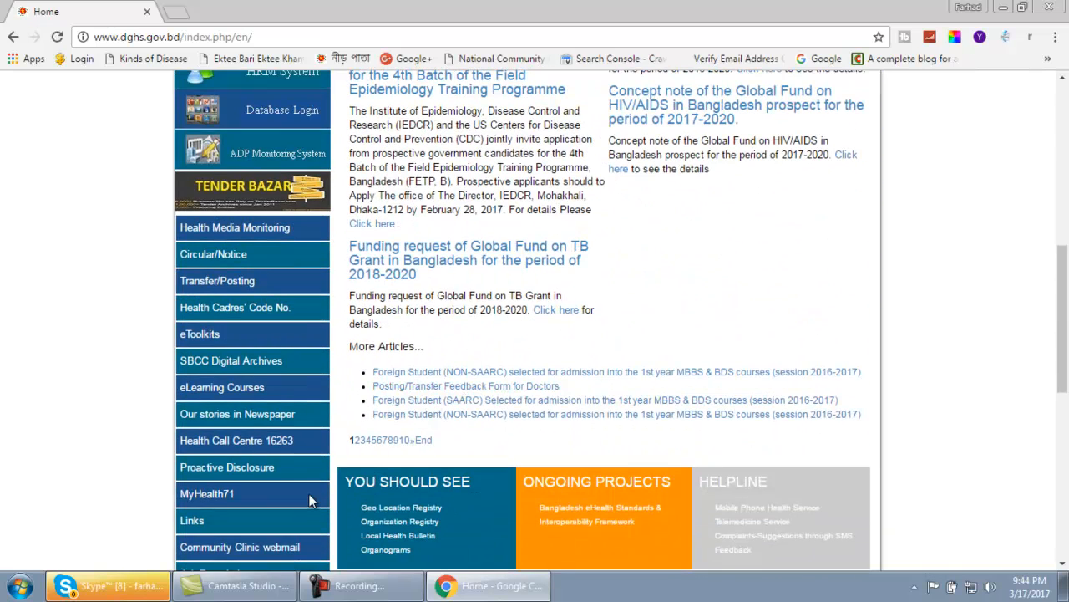
scroll(265, 444, "down", 1)
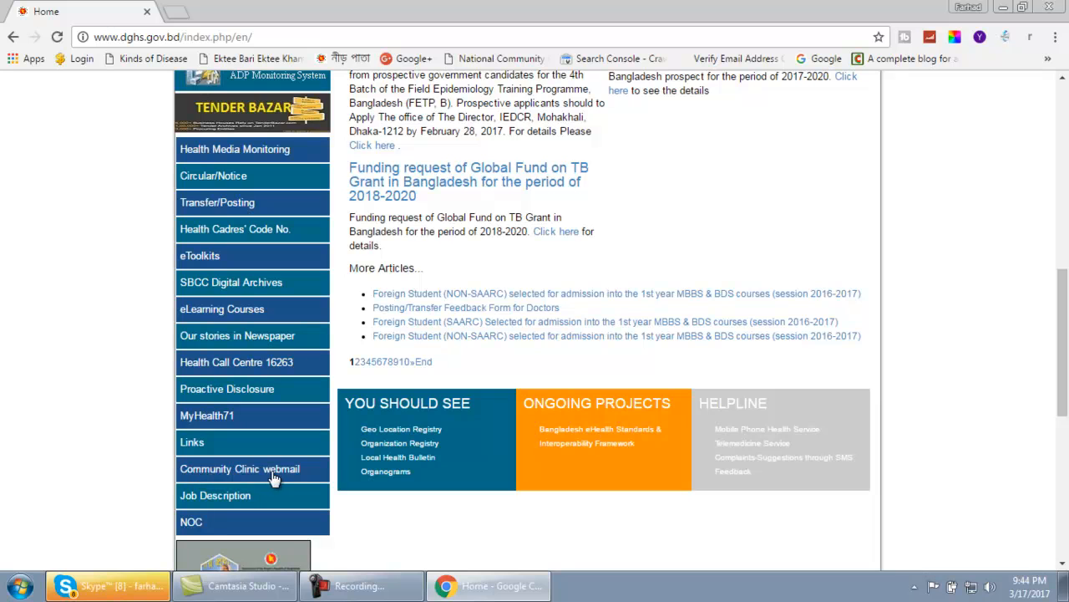
left_click(270, 475)
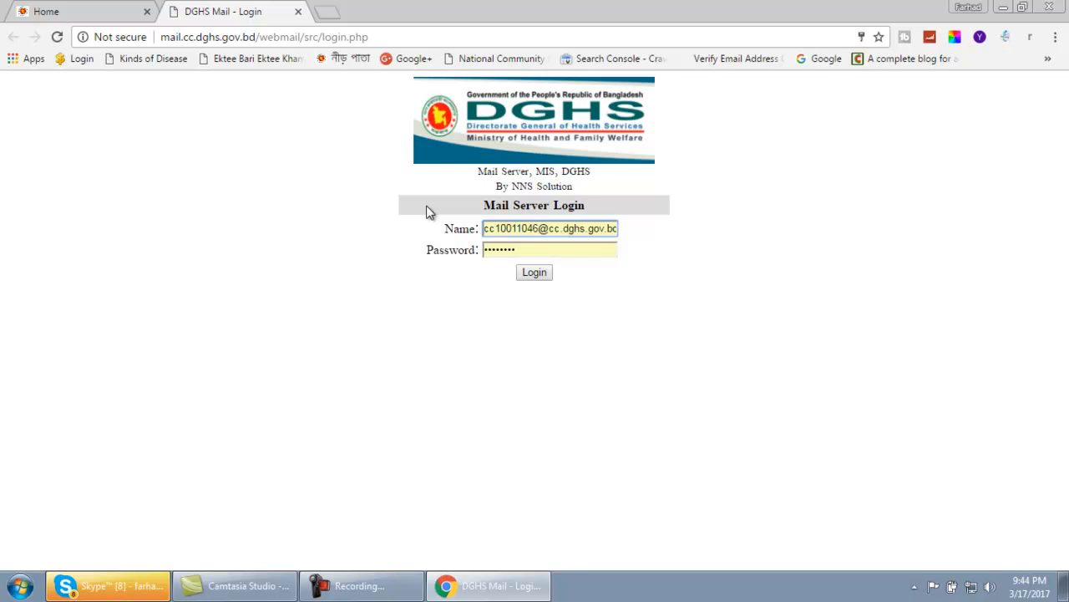
Step: Change the last digit of the account number in the prefilled mail server login name
left_click(542, 230)
left_click(727, 251)
triple_click(543, 228)
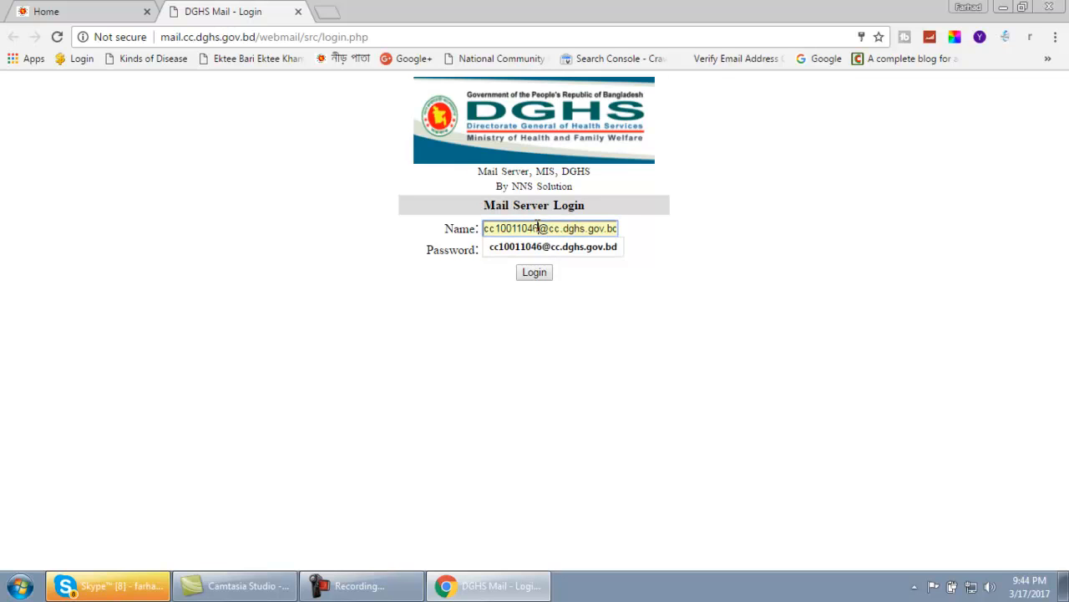
key("BackSpace")
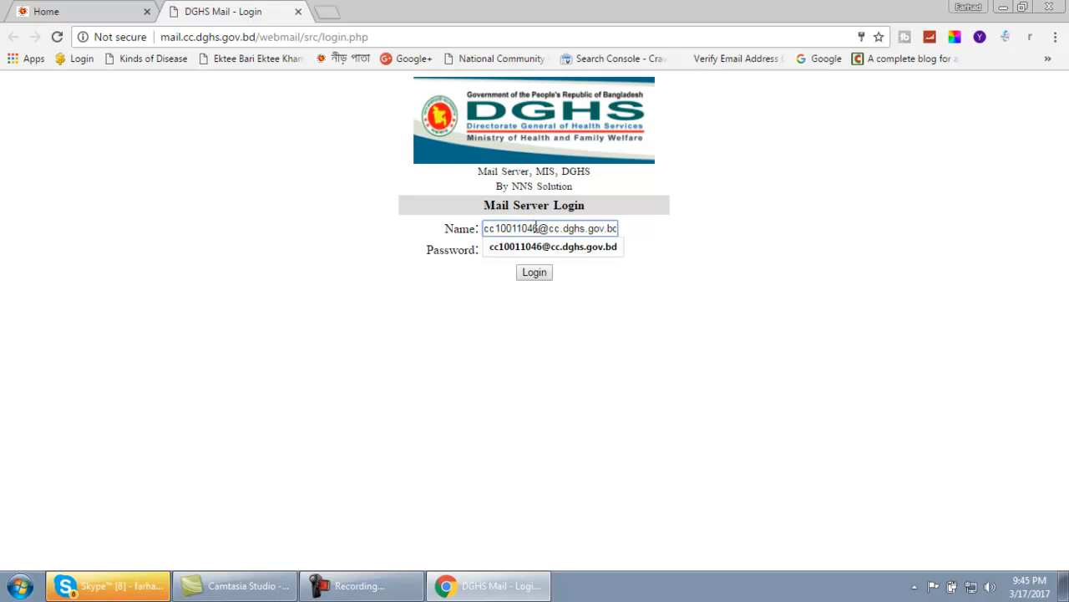
key("BackSpace")
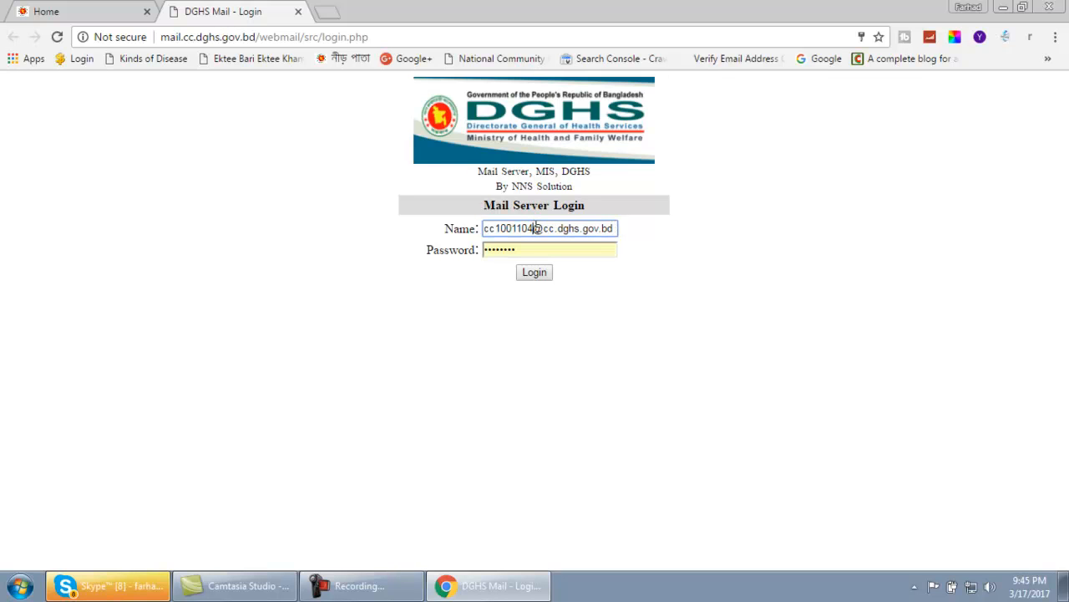
type("7")
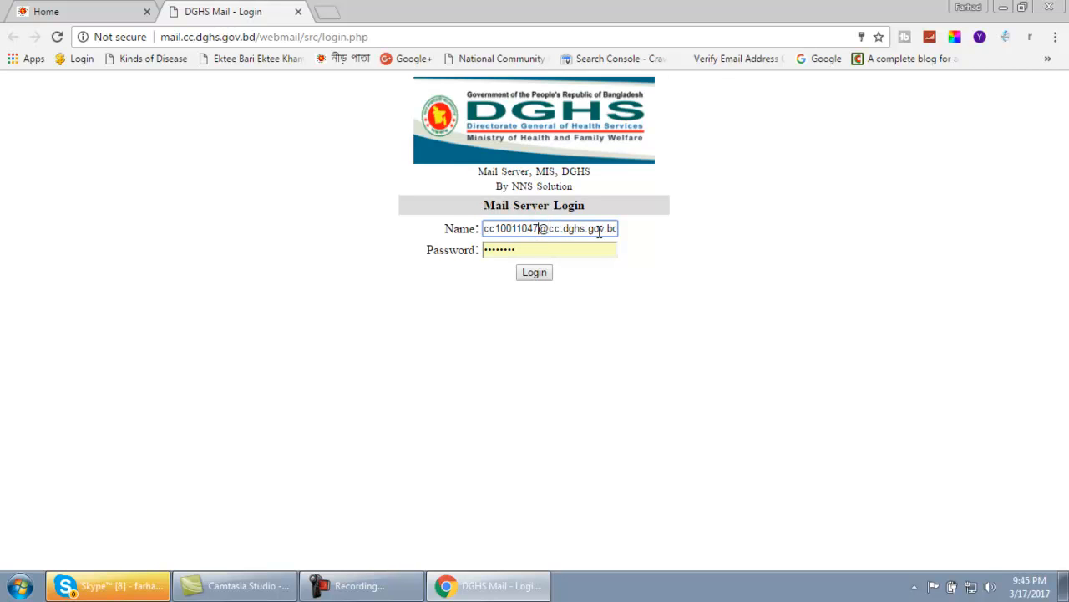
key("Right")
Step: Replace the prefilled password with the account password and log in to the mail server
left_click(541, 251)
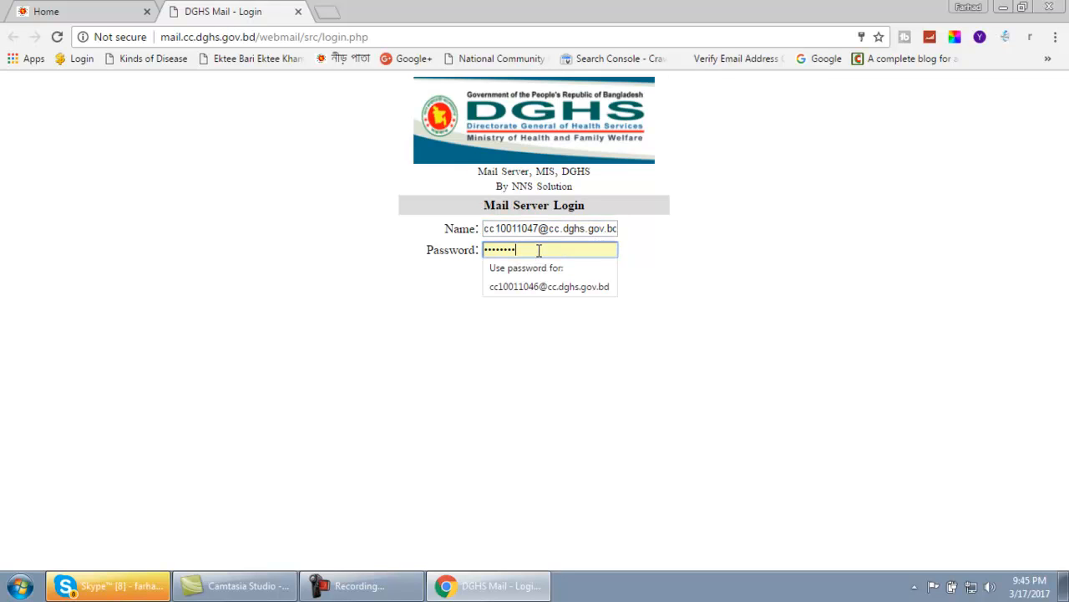
key("BackSpace")
key("BackSpace")
key("BackSpace")
key("BackSpace")
key("BackSpace")
key("BackSpace")
key("BackSpace")
key("BackSpace")
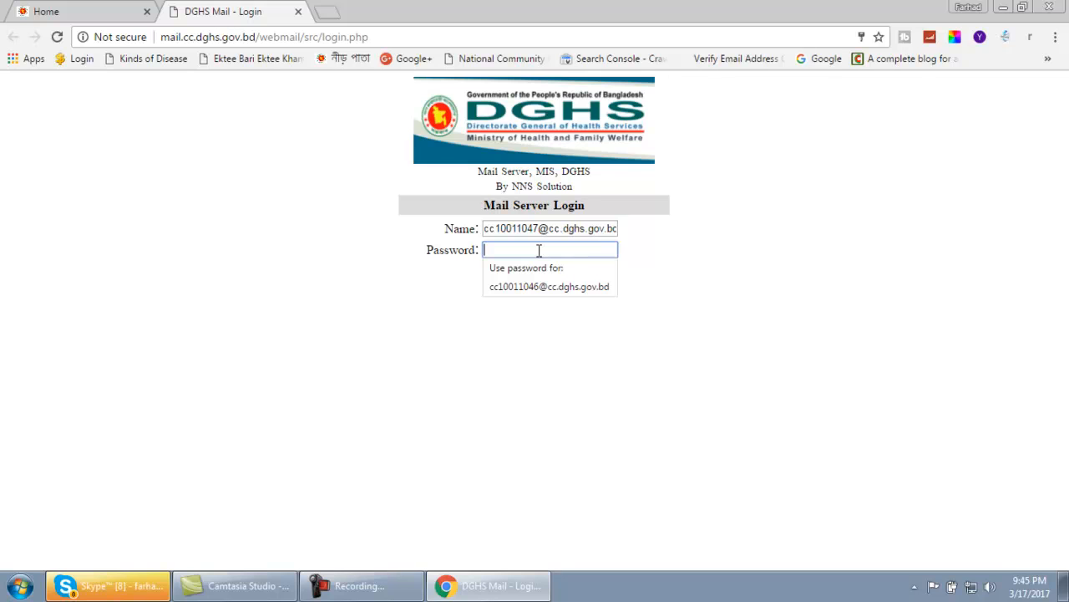
type("•")
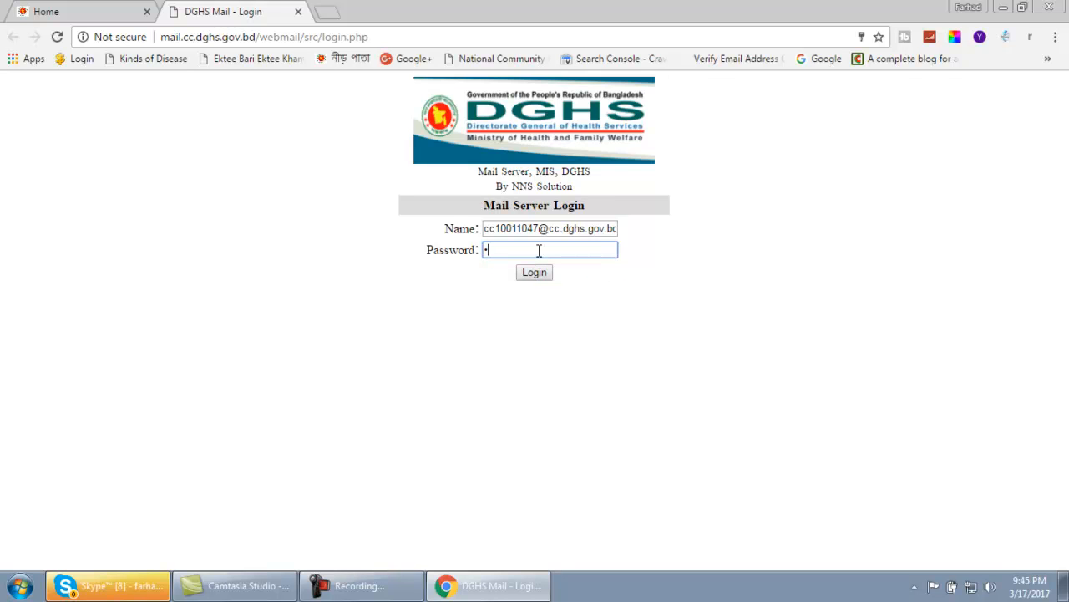
type("•••••••••")
left_click(542, 271)
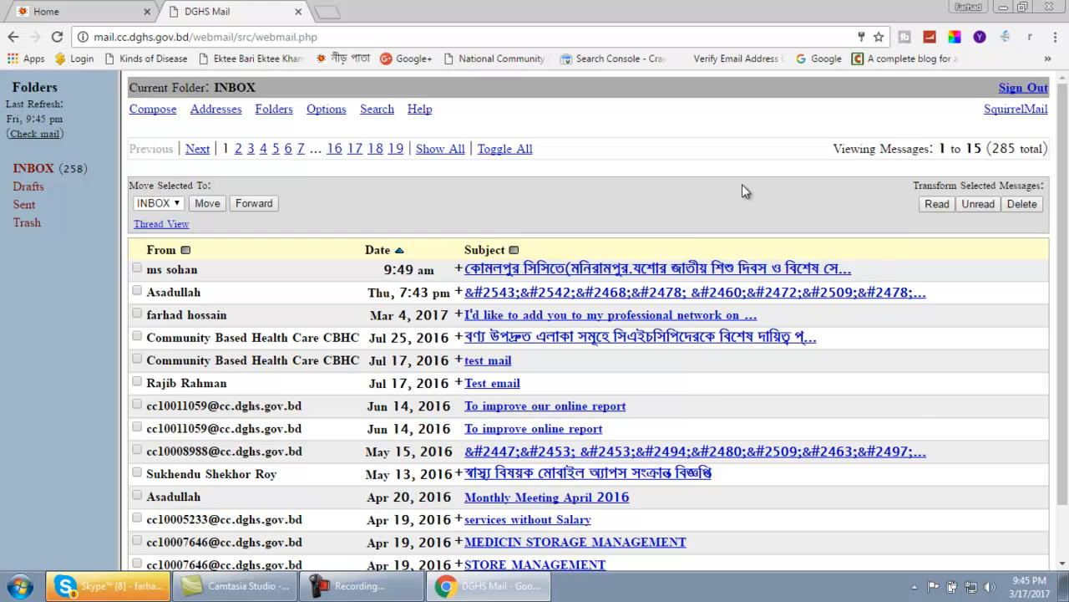
Step: Open the Jul 25, 2016 inbox message from Community Based Health Care CBHC and expand its full recipient list
scroll(742, 185, "down", 3)
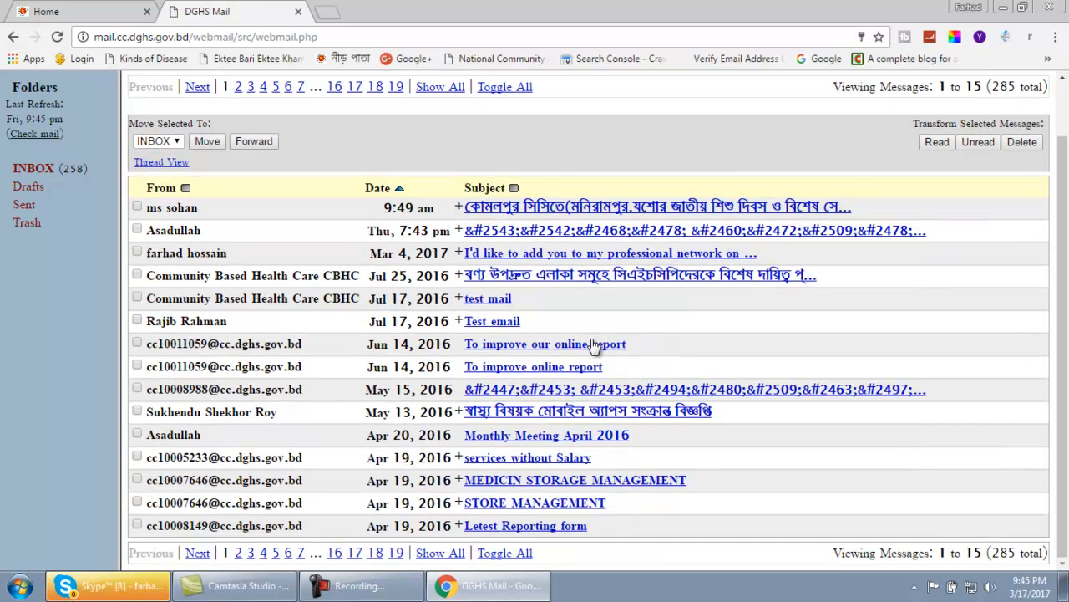
scroll(592, 327, "up", 2)
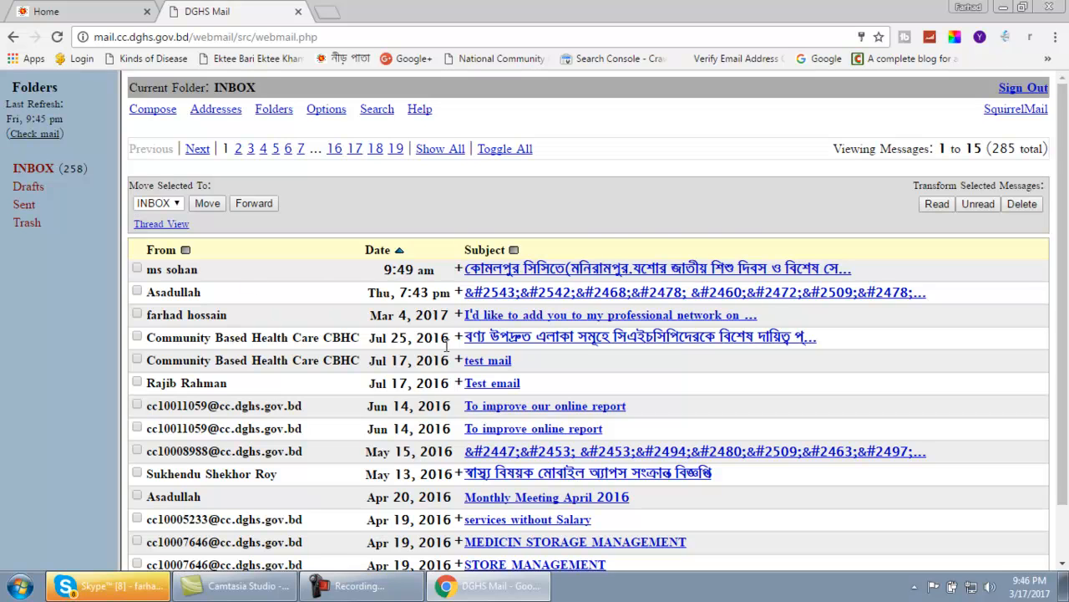
scroll(447, 344, "down", 2)
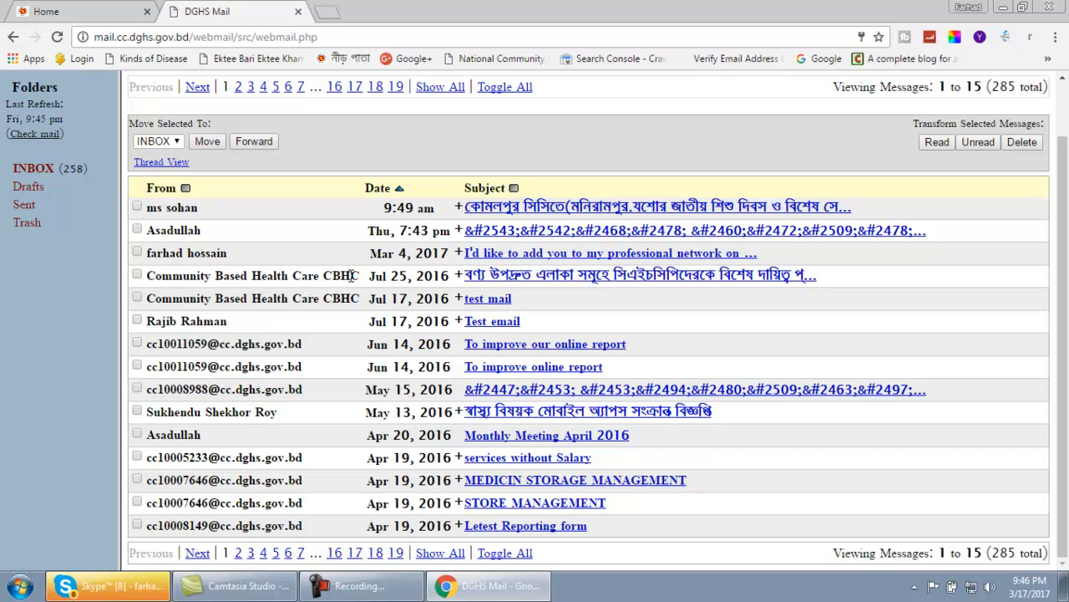
left_click_drag(360, 276, 144, 274)
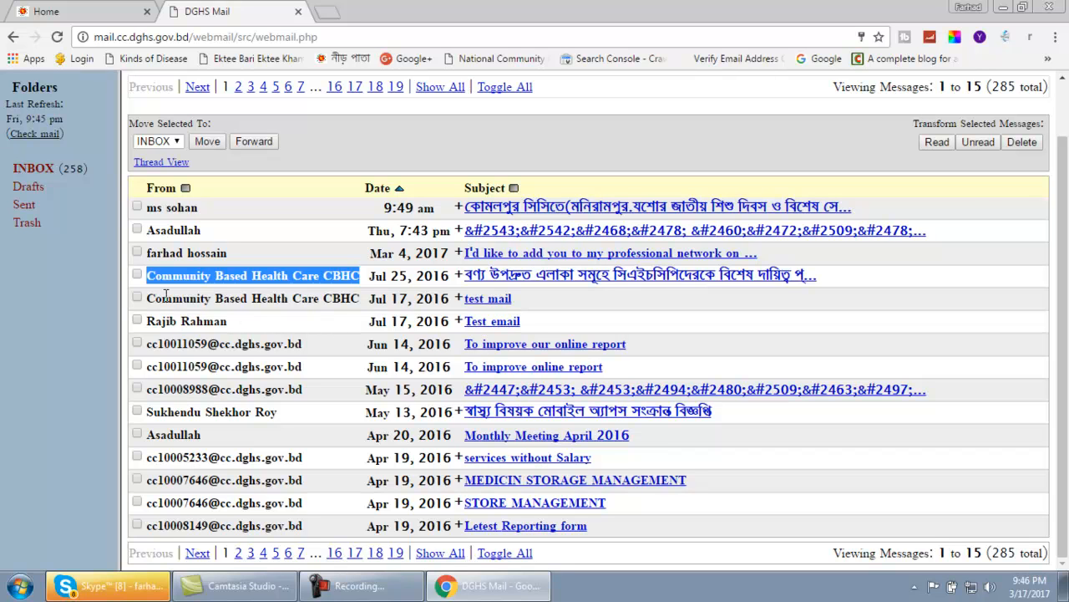
left_click(315, 279)
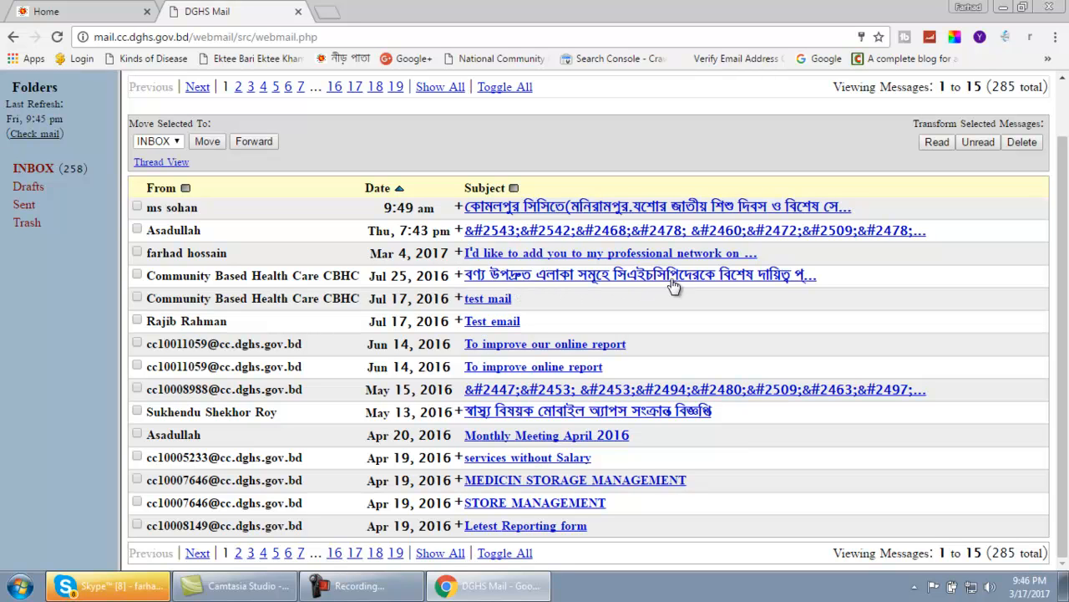
left_click(743, 281)
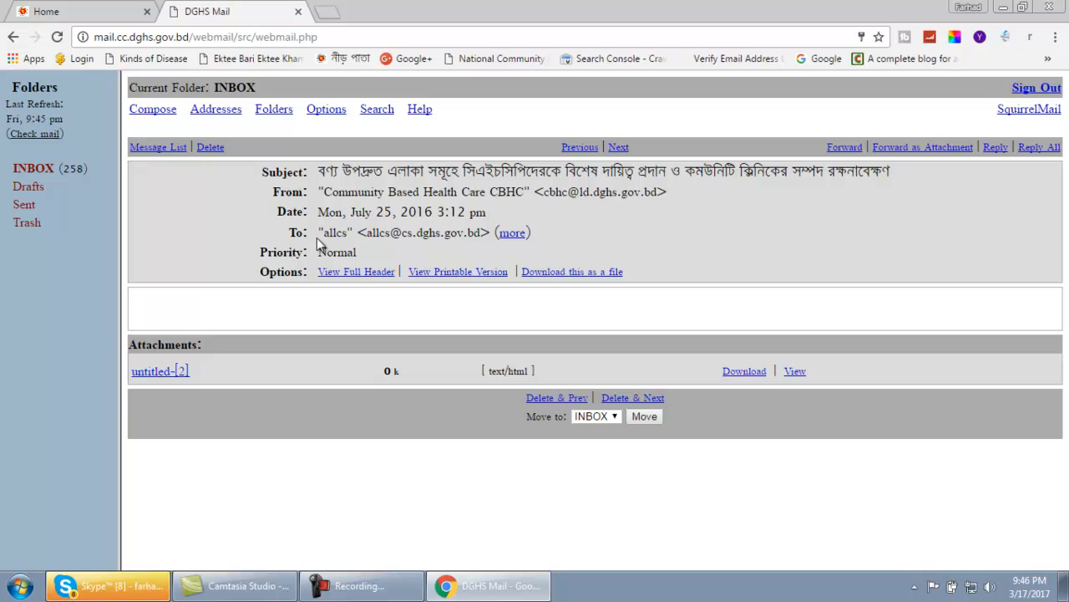
left_click(512, 234)
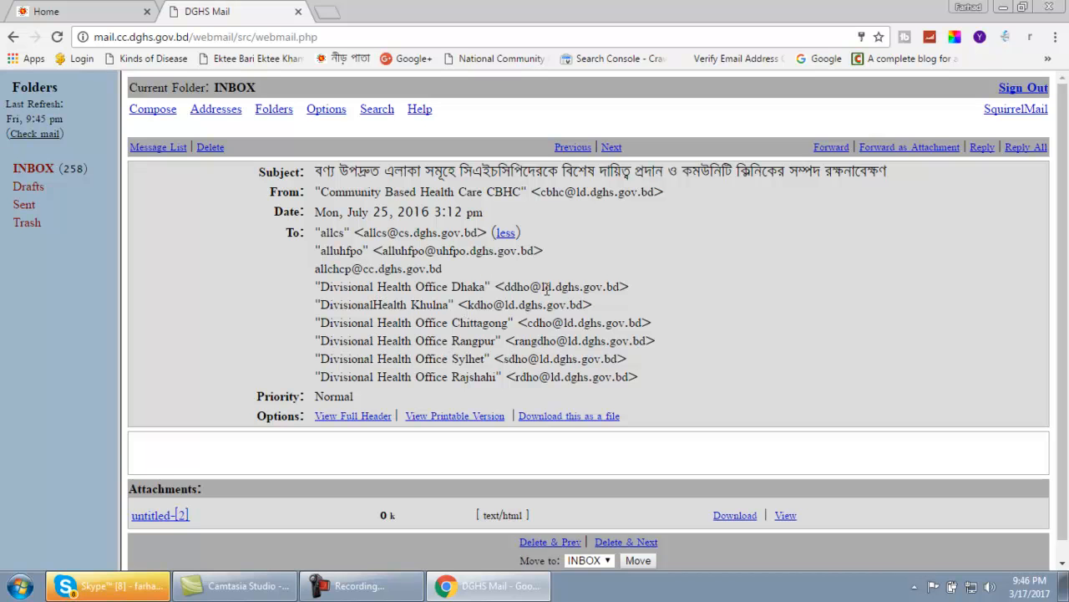
Step: Download and view the untitled-[2] attachment of the open message
scroll(469, 404, "down", 1)
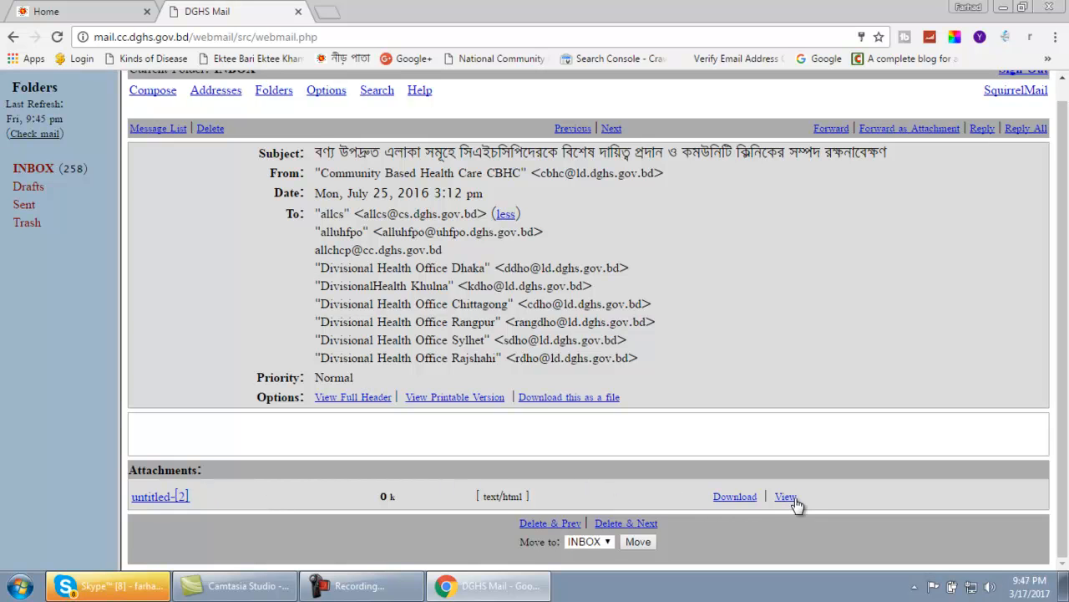
left_click(733, 502)
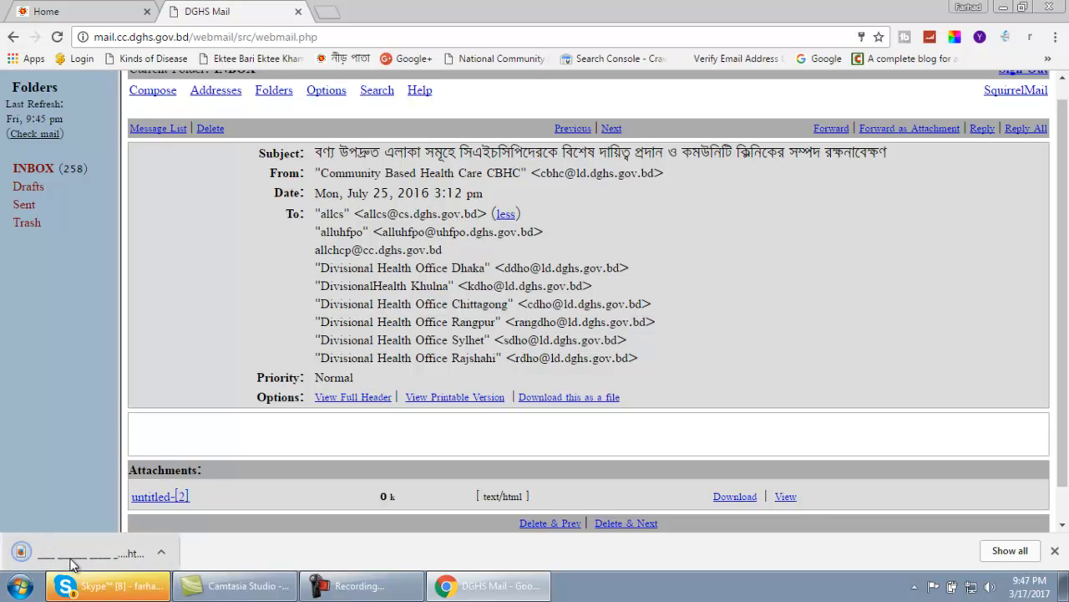
left_click(786, 497)
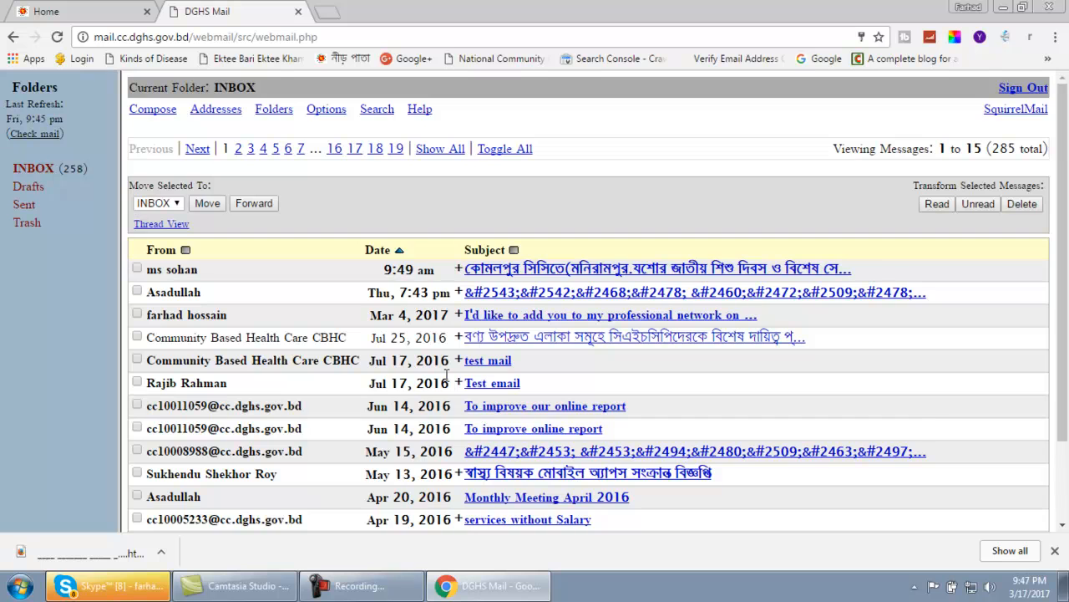
Step: Look through the senders, dates and subjects on the first page of the inbox
scroll(447, 376, "down", 1)
scroll(447, 376, "up", 1)
scroll(267, 359, "down", 2)
scroll(393, 440, "up", 2)
scroll(392, 441, "down", 2)
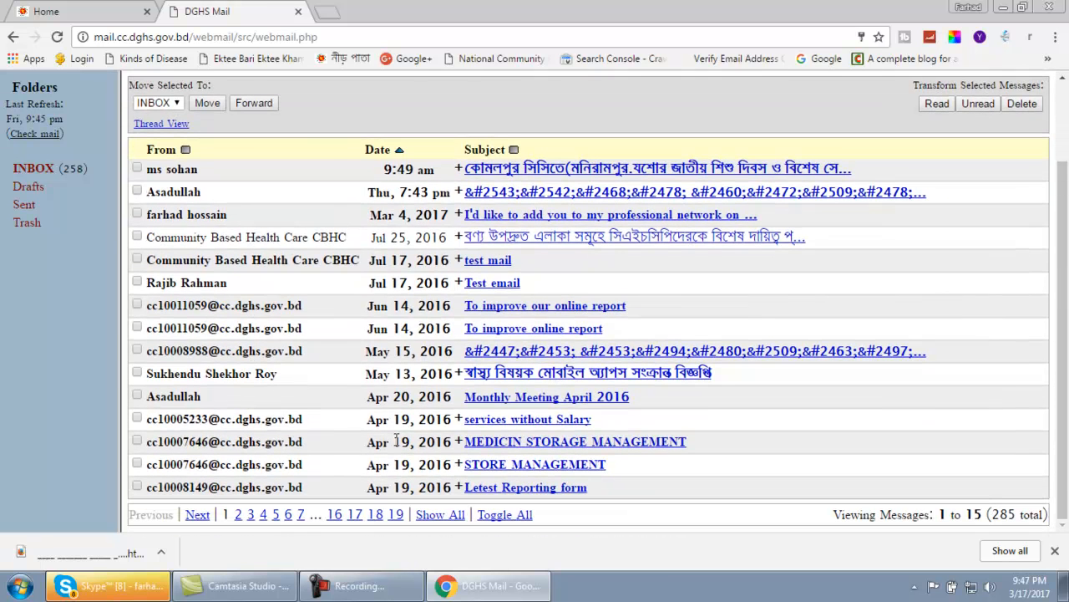
scroll(135, 426, "up", 2)
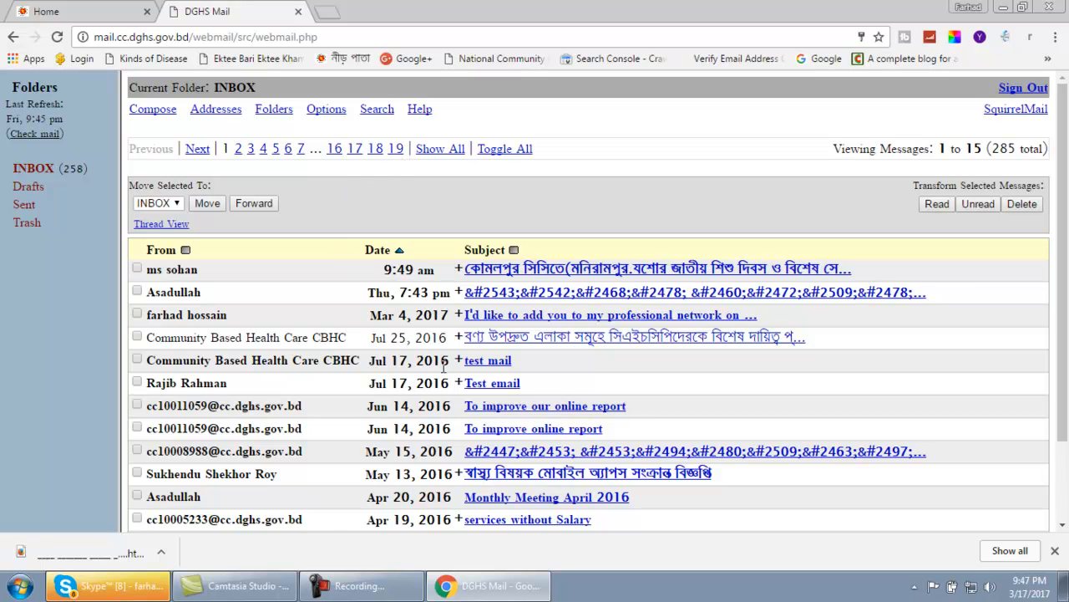
scroll(471, 343, "down", 3)
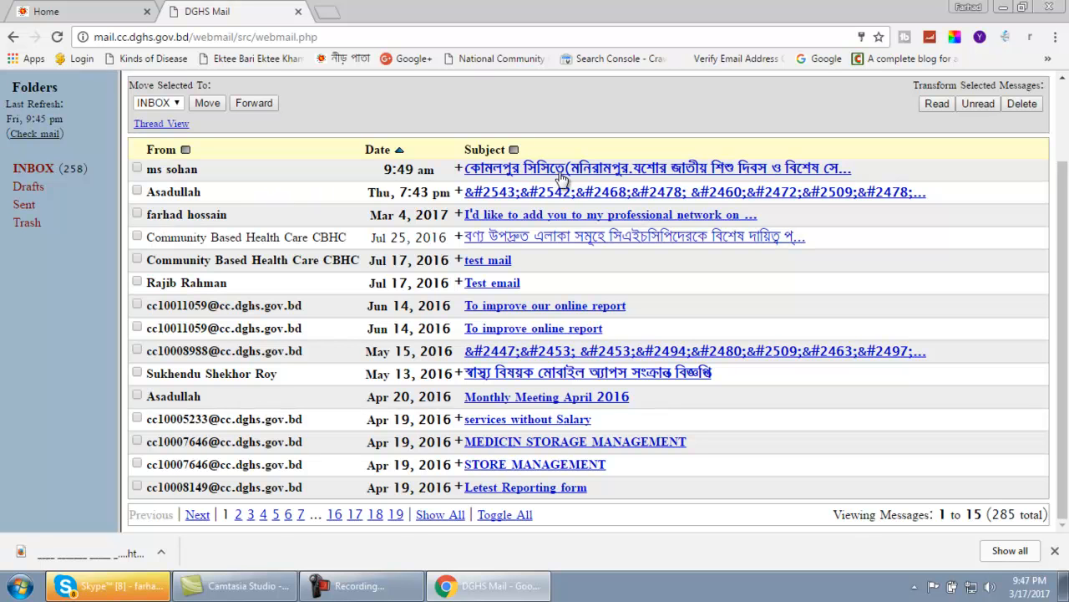
scroll(530, 285, "up", 3)
scroll(530, 287, "down", 3)
scroll(530, 287, "up", 3)
scroll(530, 288, "down", 2)
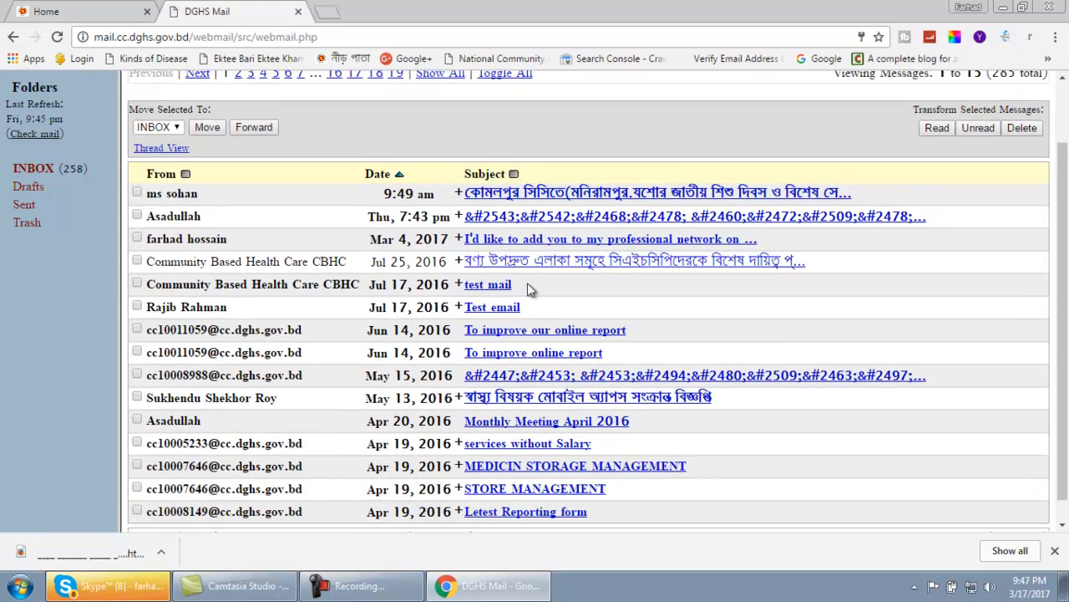
scroll(530, 288, "down", 1)
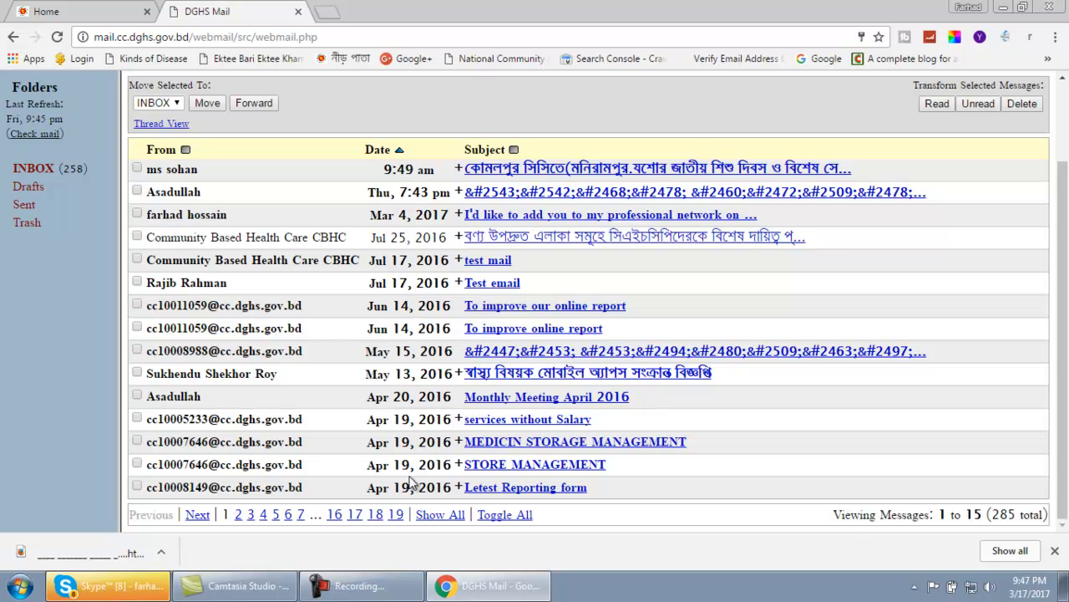
scroll(520, 381, "up", 3)
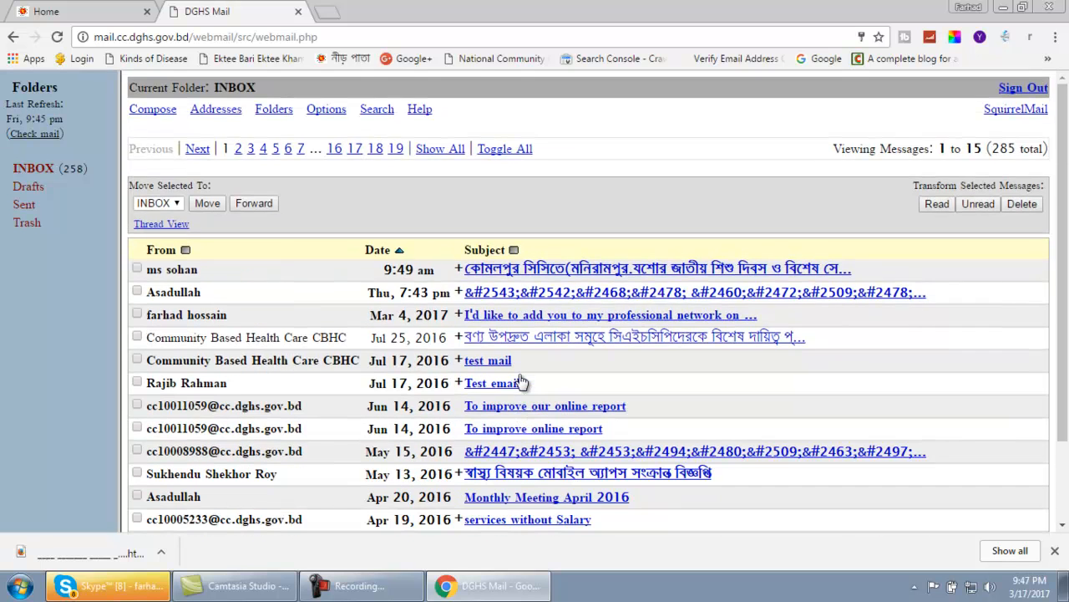
Step: Set the number of messages per page to 150 in the display preferences and save the change
left_click(328, 117)
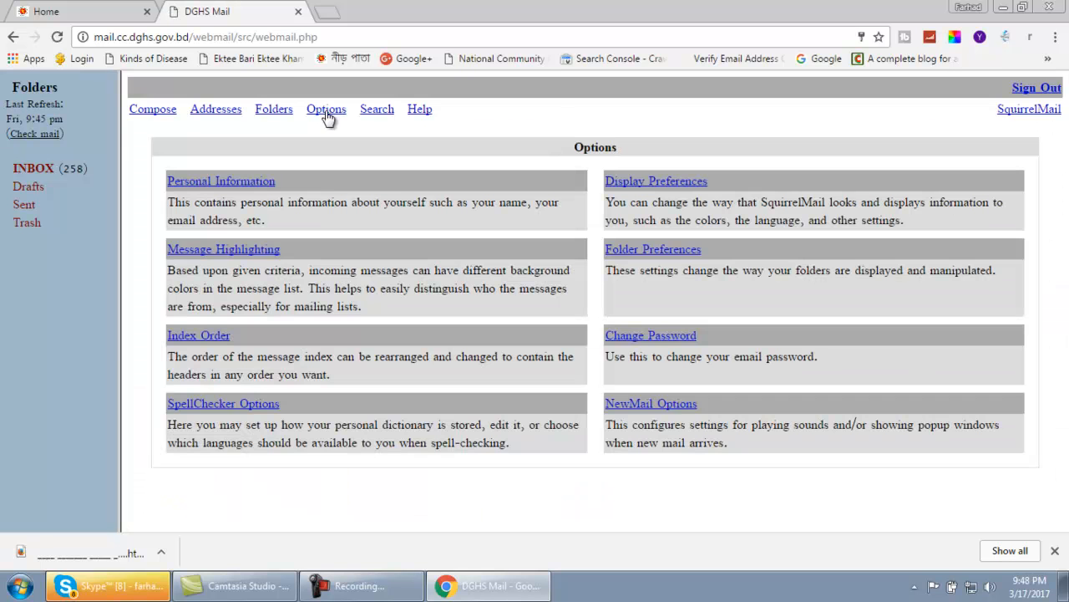
left_click(684, 180)
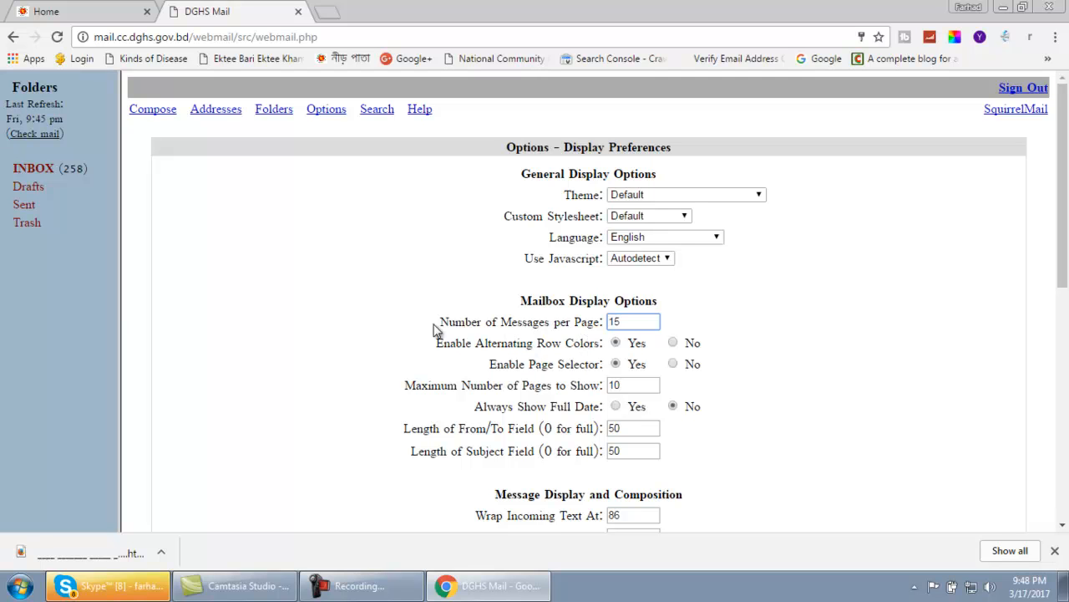
left_click_drag(440, 322, 605, 323)
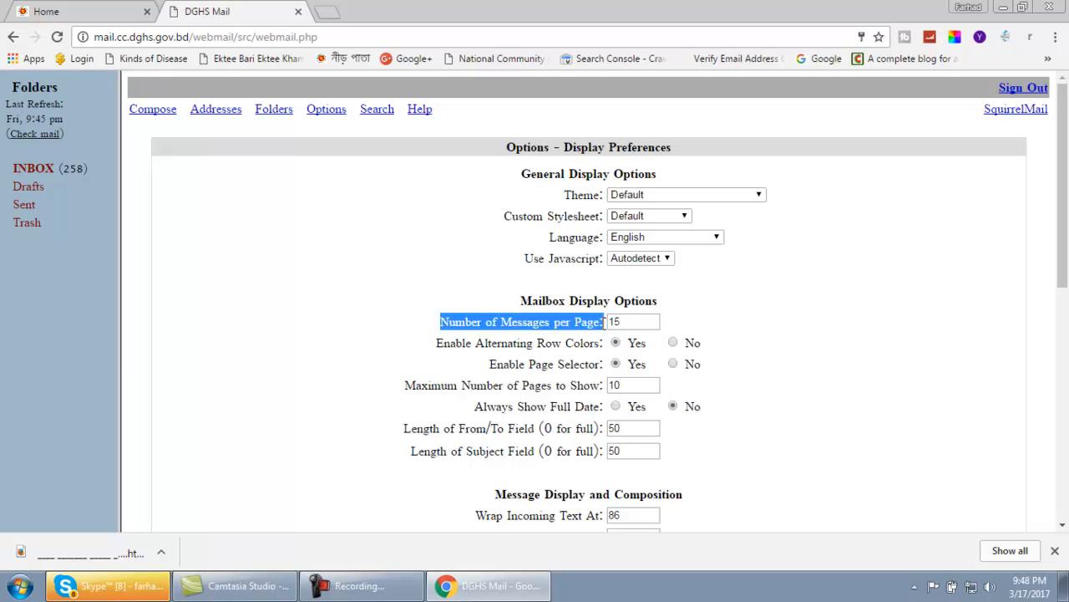
left_click(622, 321)
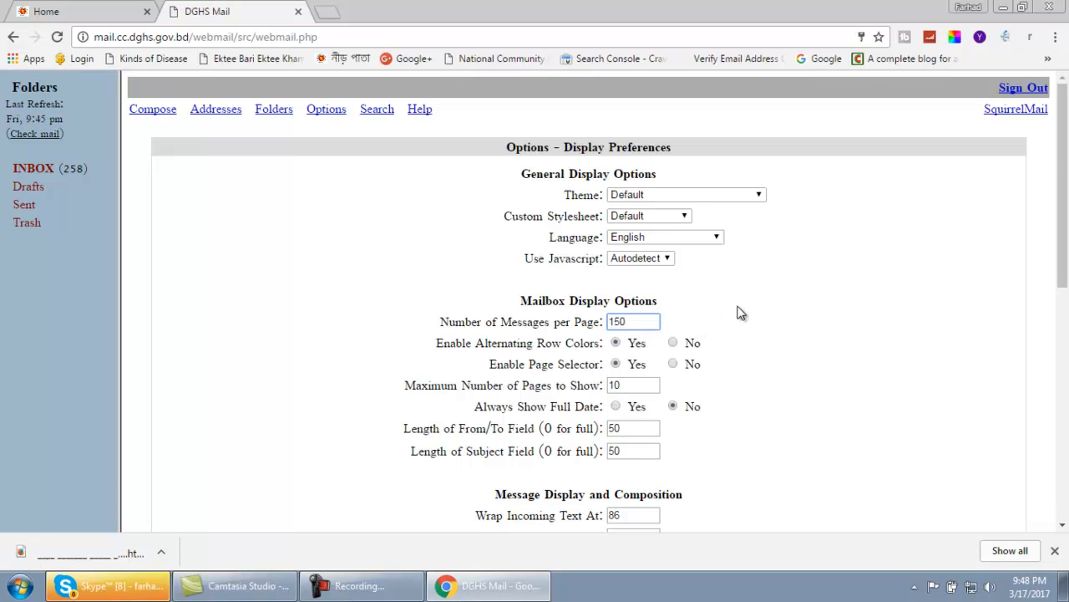
scroll(740, 310, "down", 7)
left_click(979, 498)
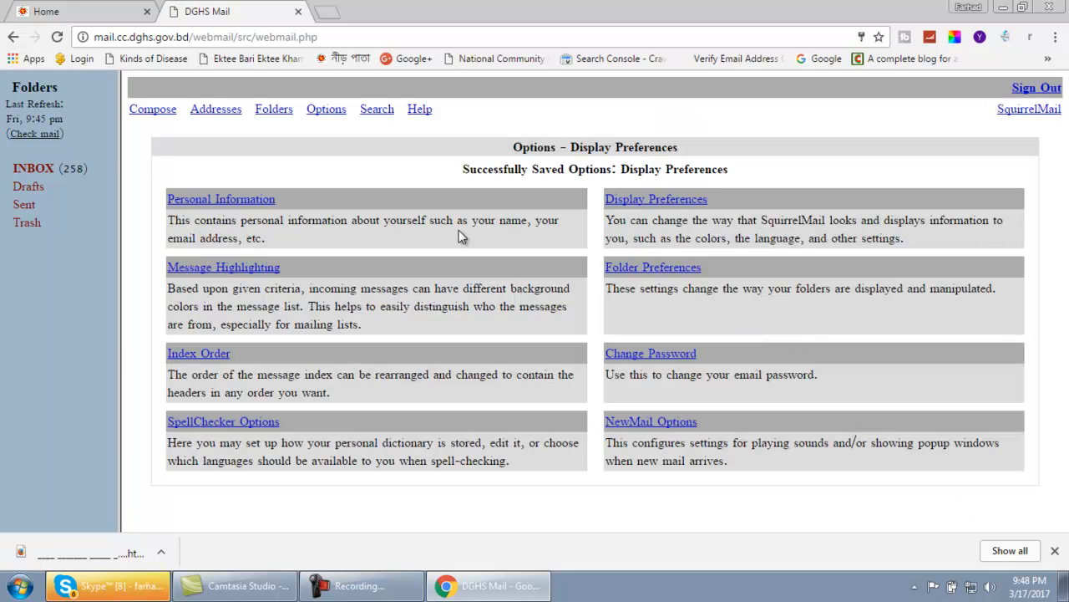
Step: Return to the inbox and look through the longer message list from the newest to the older messages
left_click(32, 168)
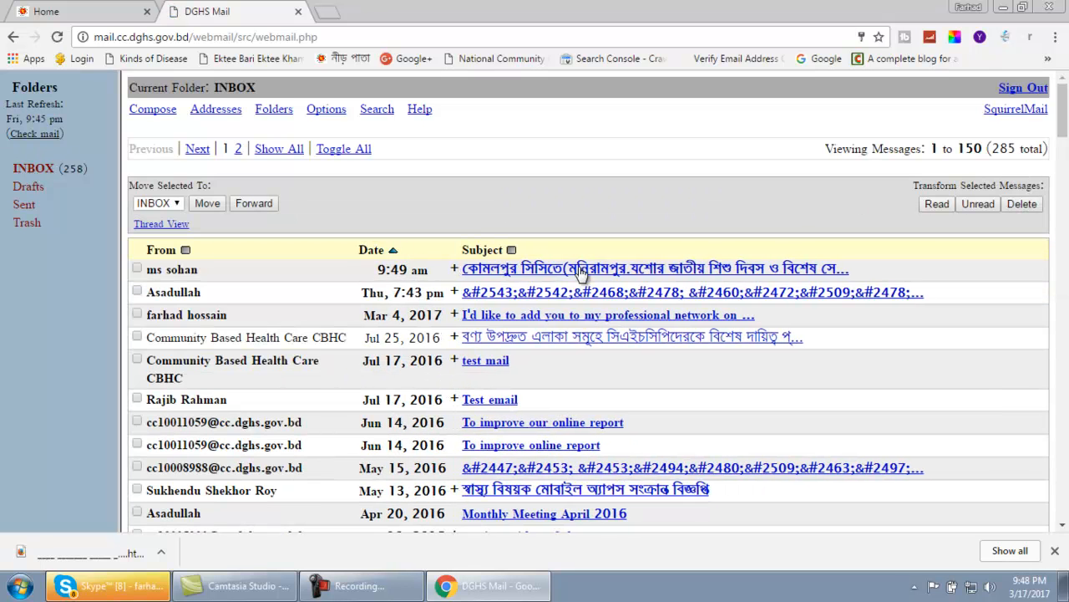
scroll(581, 272, "down", 20)
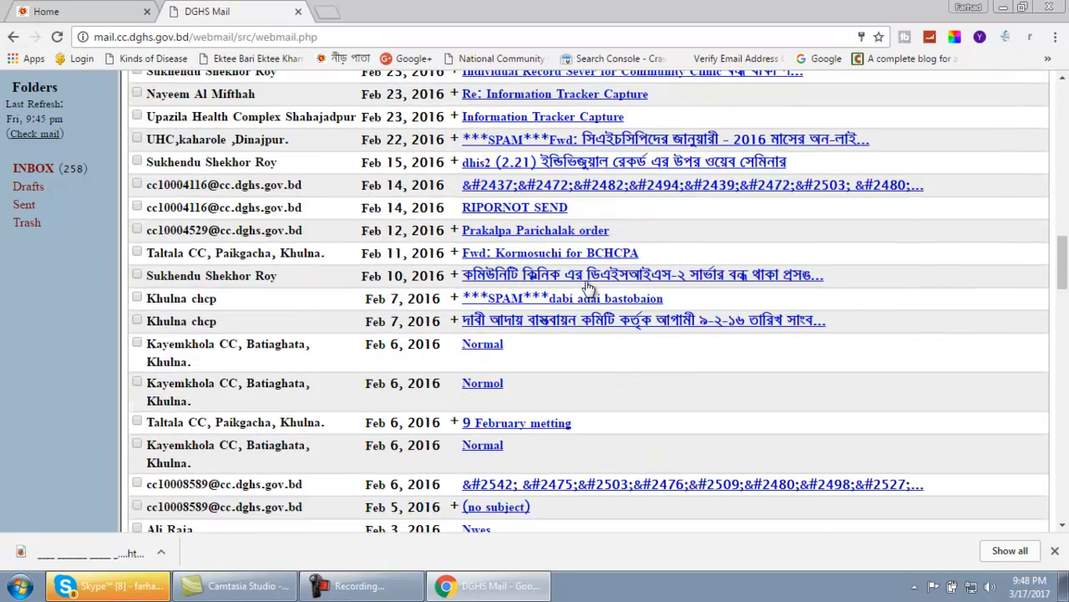
scroll(589, 288, "down", 20)
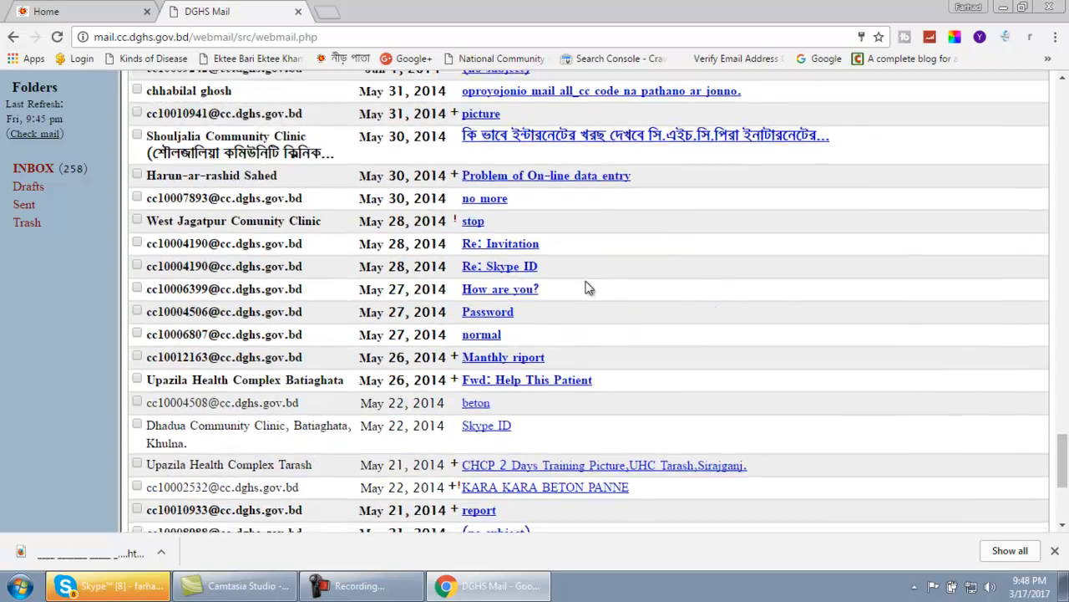
scroll(589, 288, "down", 3)
scroll(399, 369, "up", 5)
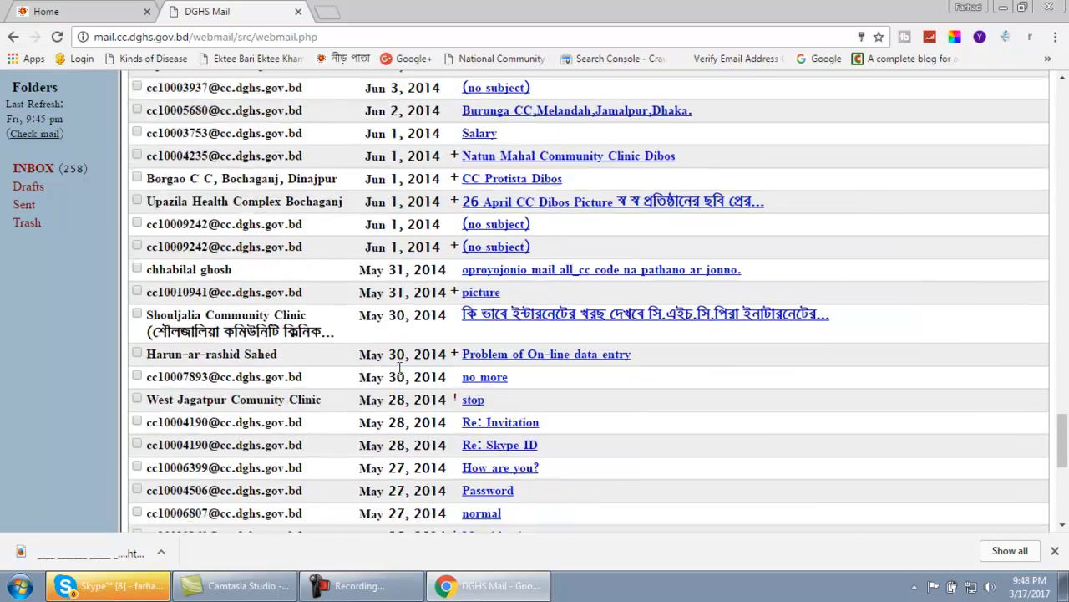
scroll(398, 370, "up", 20)
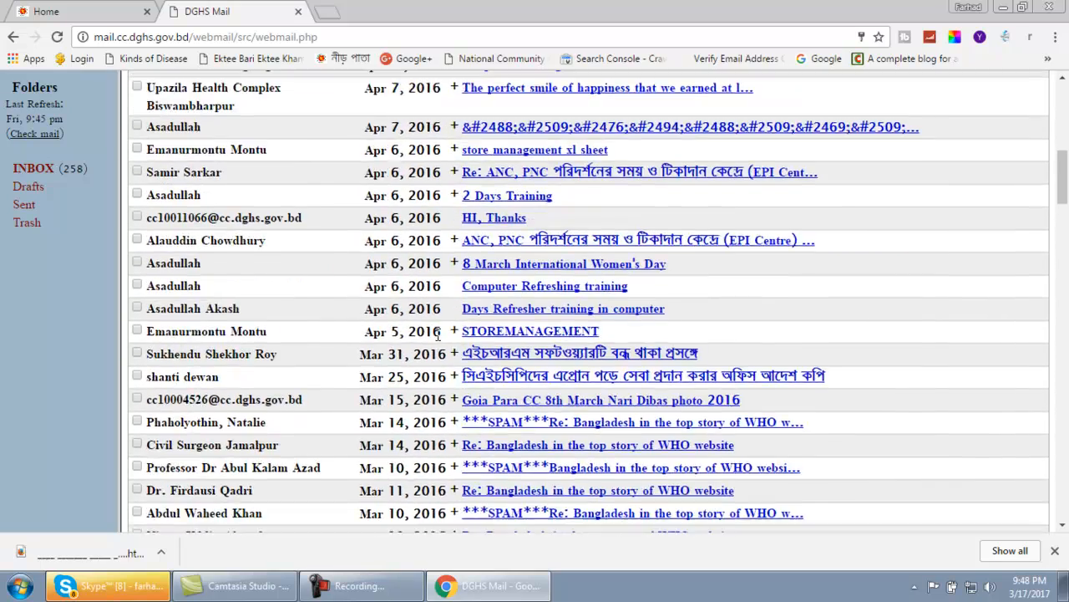
scroll(437, 334, "up", 8)
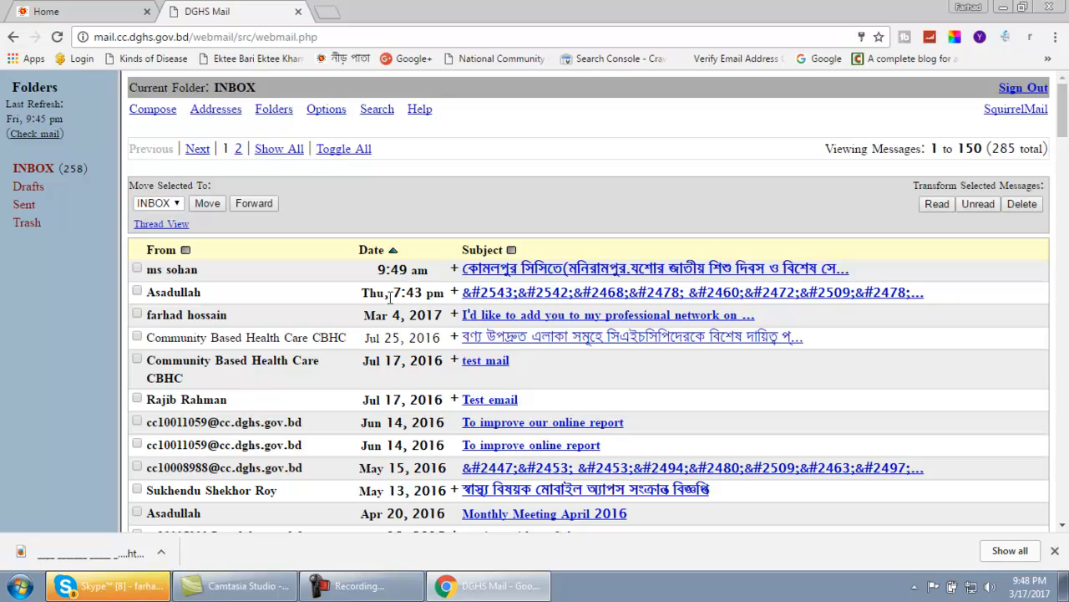
scroll(544, 369, "down", 13)
scroll(544, 368, "up", 13)
scroll(391, 346, "down", 2)
scroll(391, 346, "down", 10)
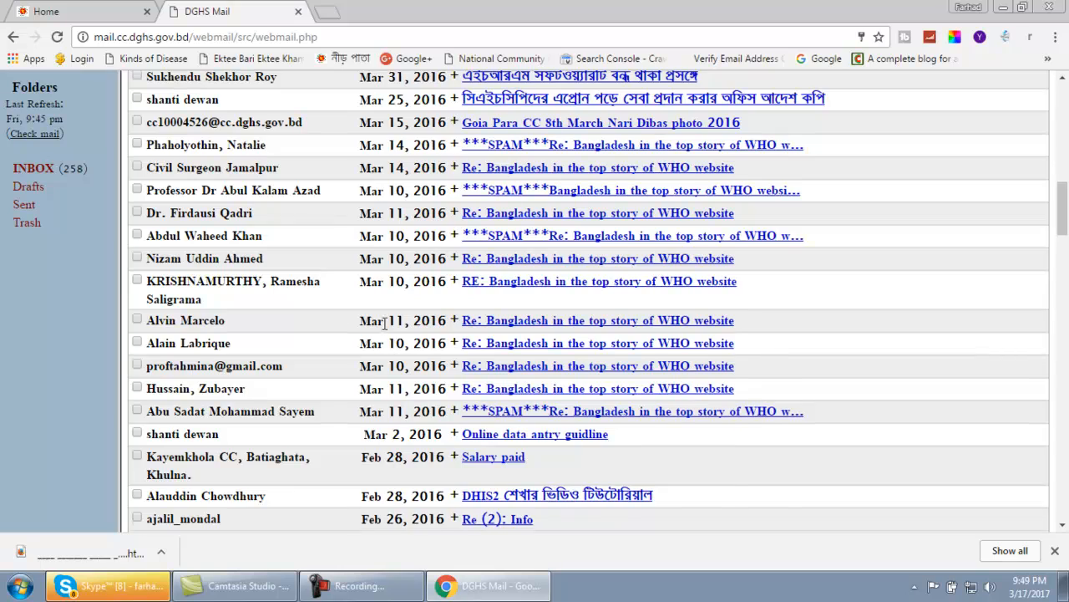
scroll(391, 346, "up", 6)
scroll(280, 328, "up", 6)
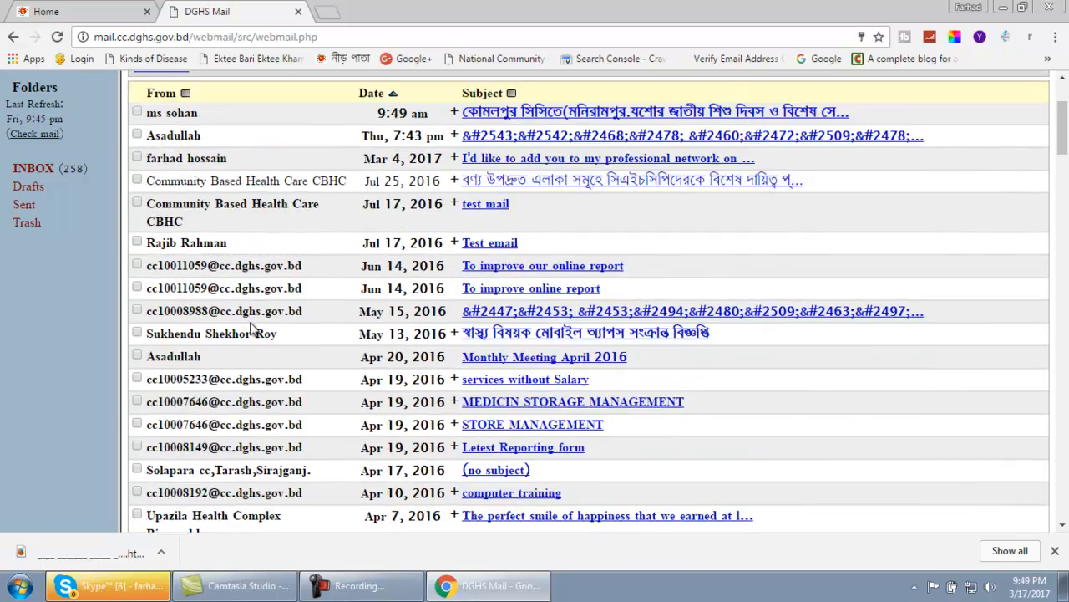
scroll(248, 314, "down", 3)
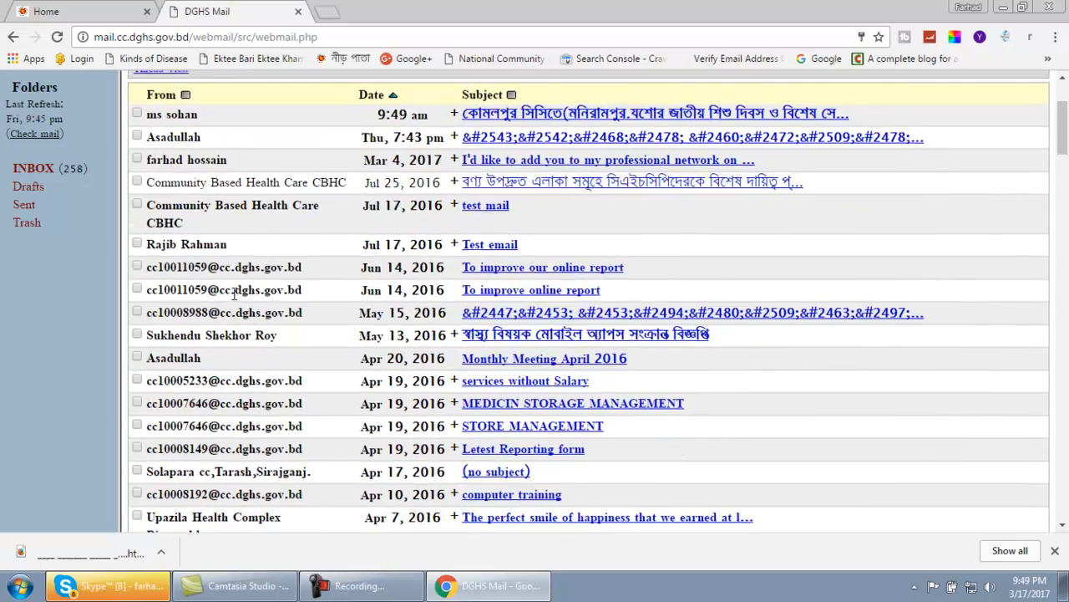
scroll(238, 305, "up", 3)
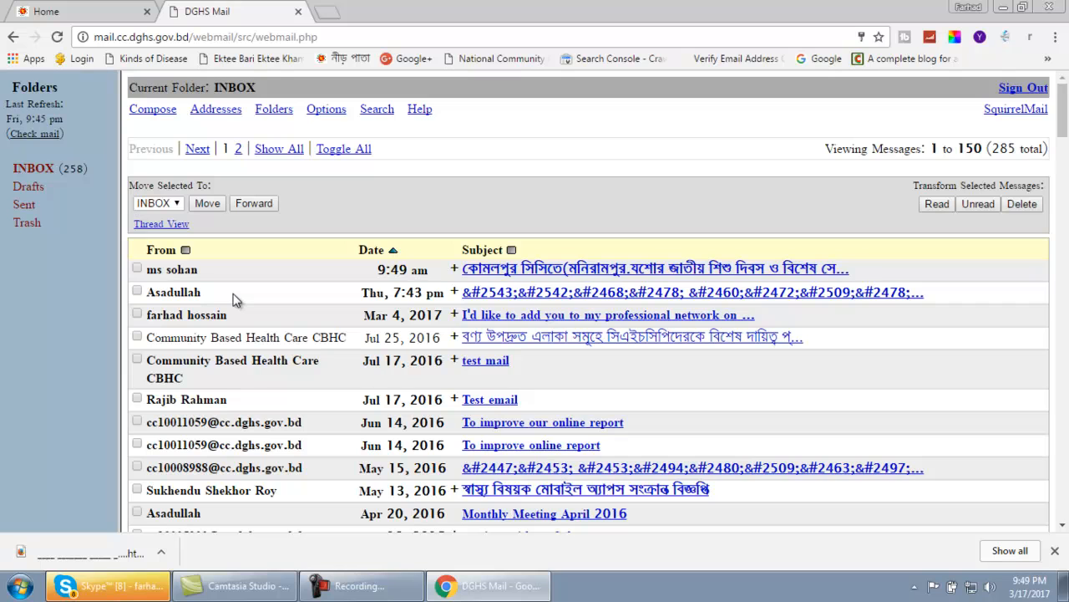
Step: Delete the three newest inbox messages, the two from Jun 14, 2016 and the one from May 15, 2016
left_click(137, 270)
left_click(137, 291)
left_click(139, 315)
left_click(137, 443)
left_click(1023, 204)
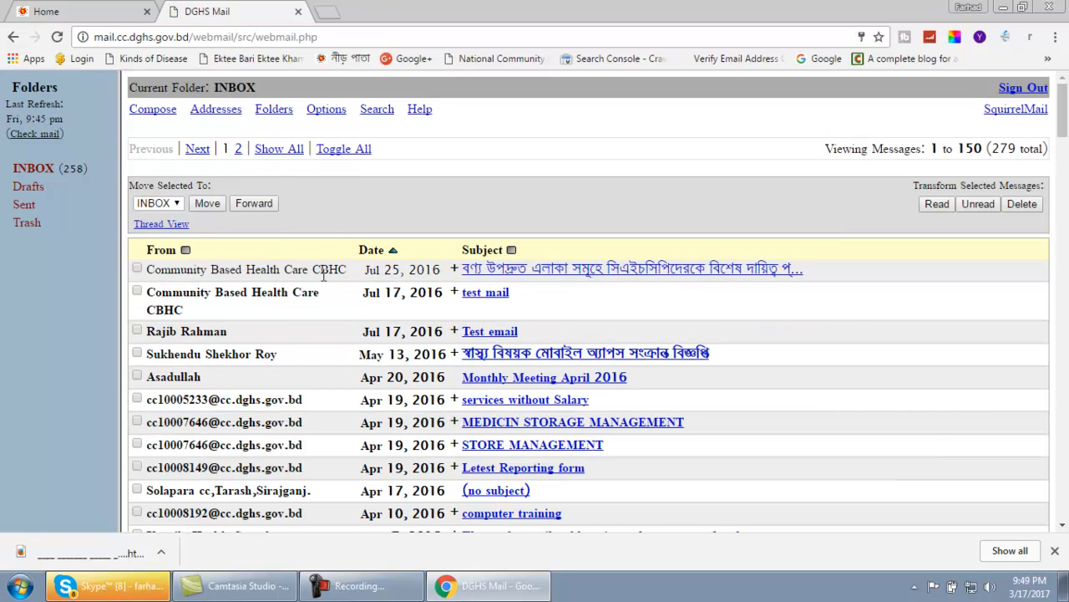
Step: Open the Trash folder and permanently delete all messages in it
left_click(26, 228)
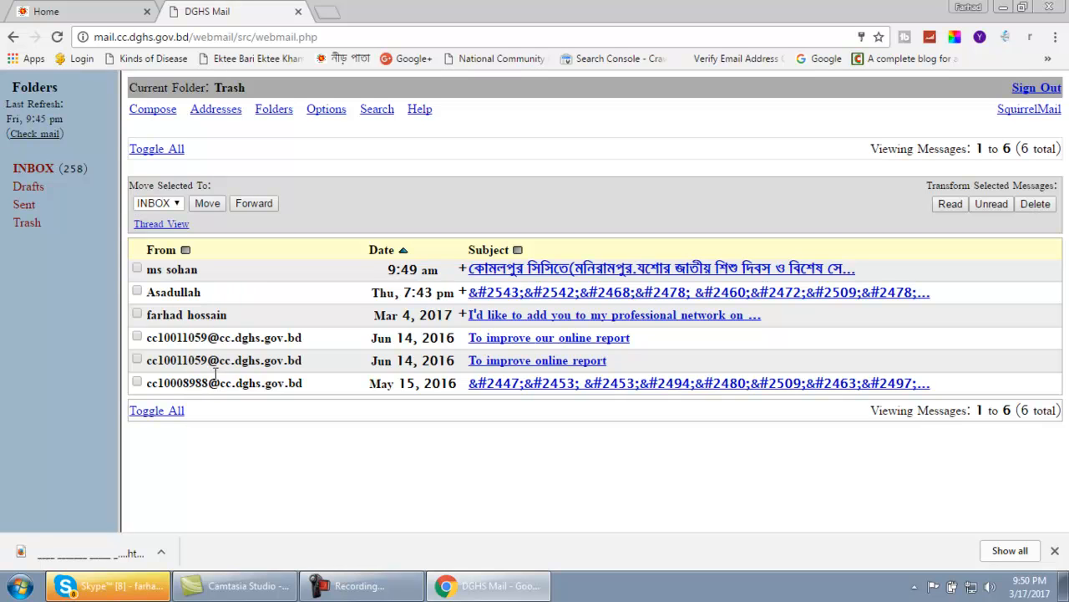
left_click(137, 268)
left_click(137, 314)
left_click(137, 337)
left_click(137, 359)
left_click(137, 383)
left_click(1036, 204)
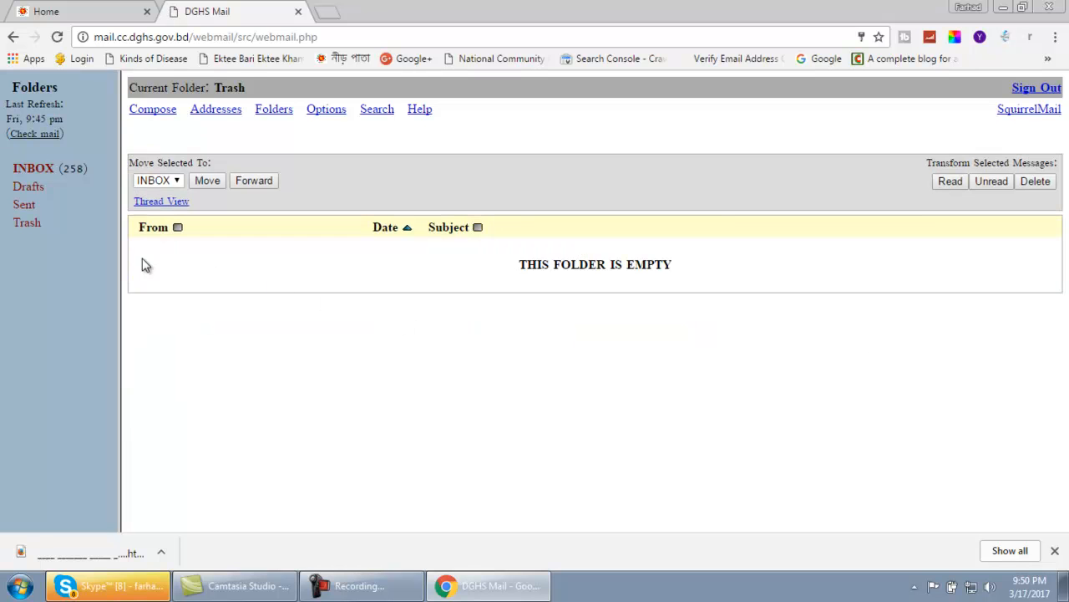
Step: Go back to the inbox and look through the remaining messages
left_click(24, 173)
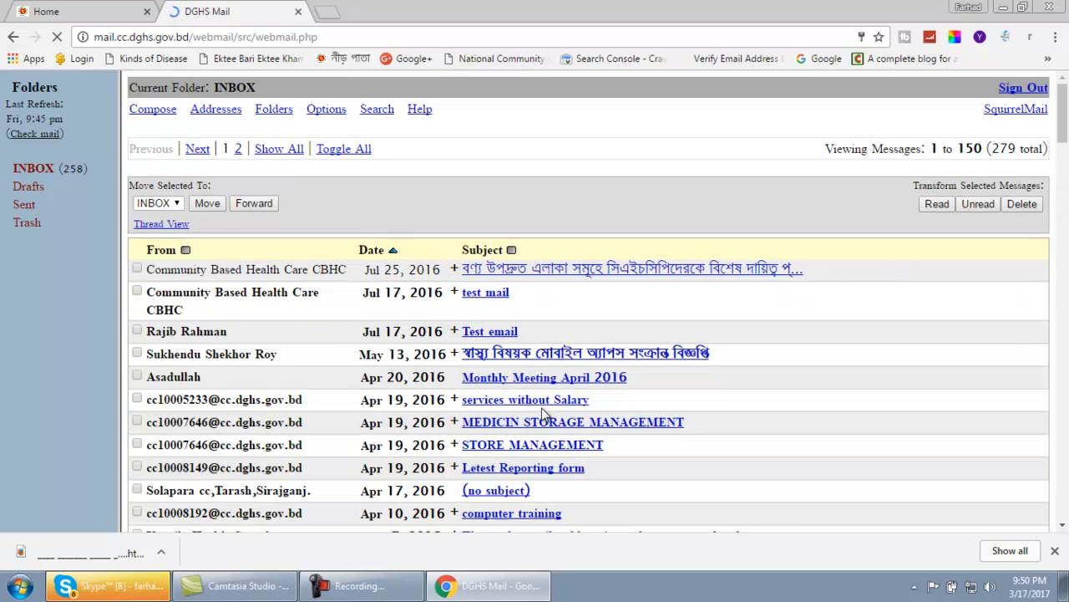
scroll(543, 416, "down", 5)
scroll(178, 288, "down", 10)
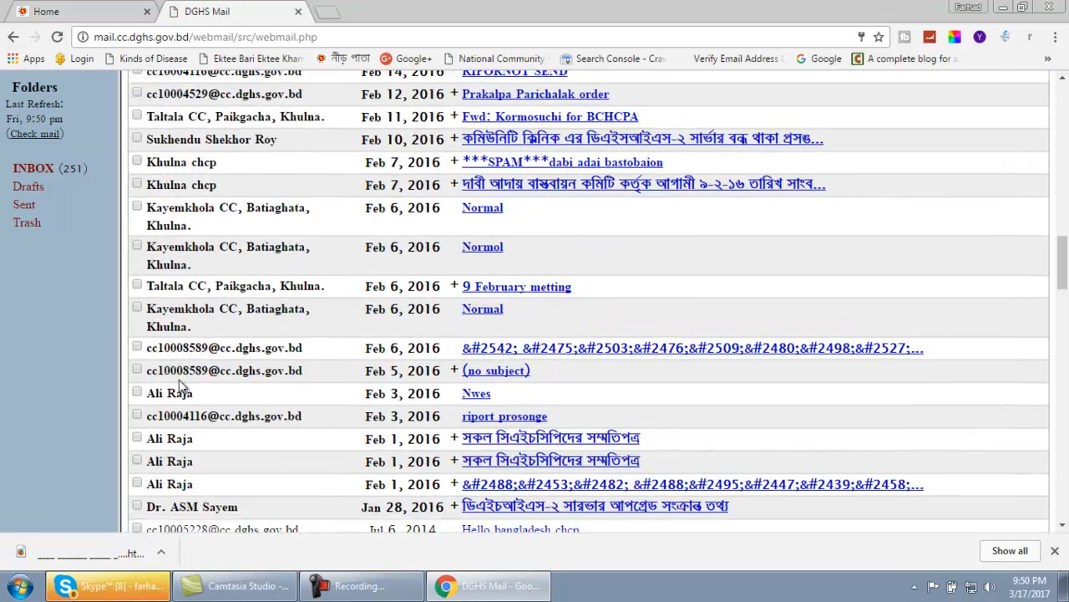
scroll(180, 380, "up", 10)
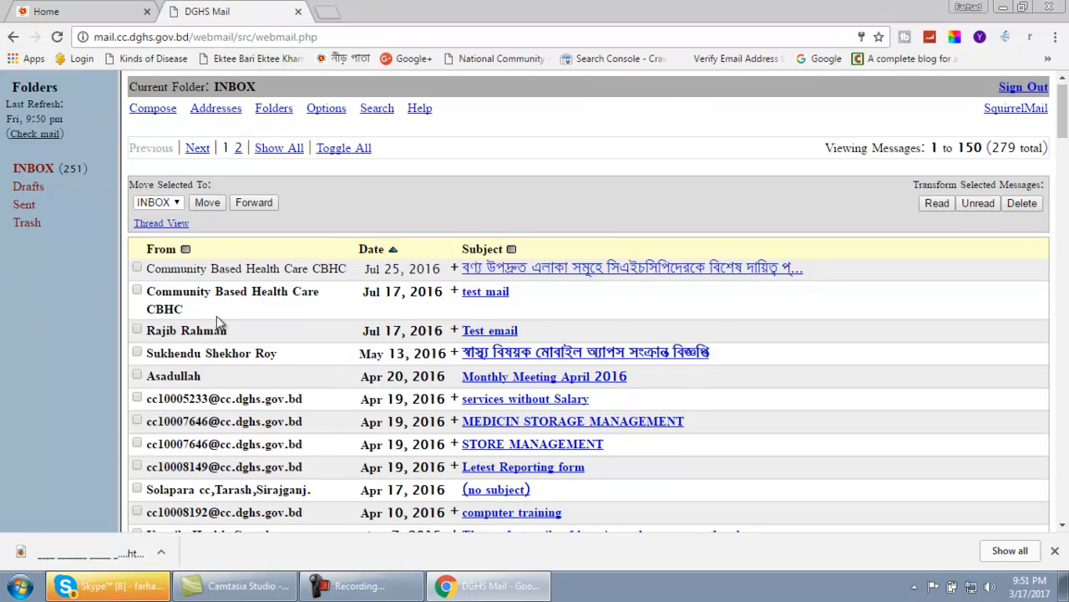
scroll(776, 301, "down", 4)
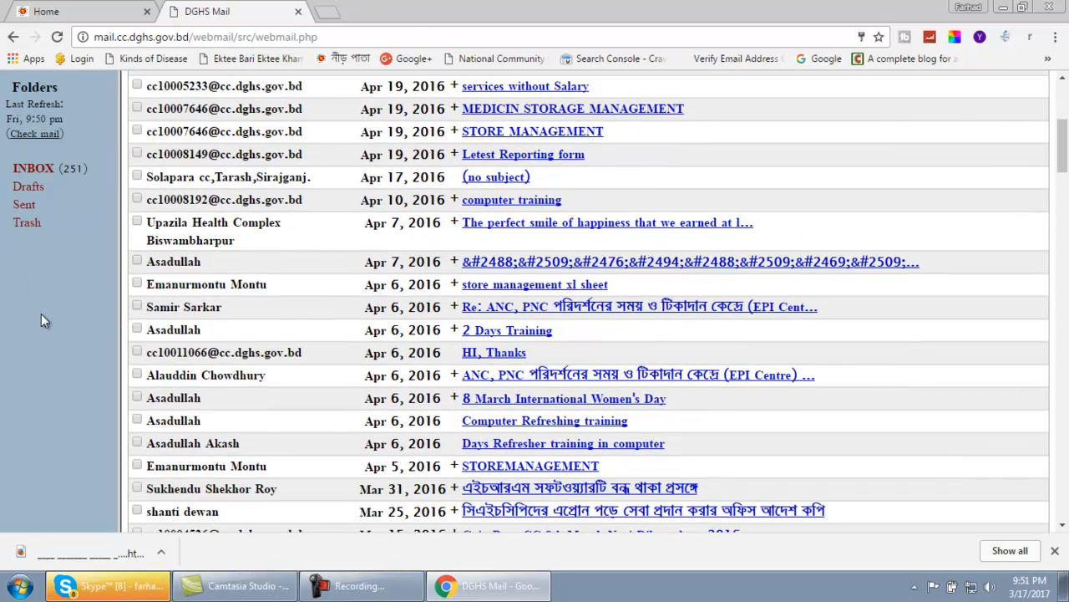
scroll(540, 235, "up", 4)
Step: Set the theme to Blue Grey in the display preferences and save the change
left_click(325, 112)
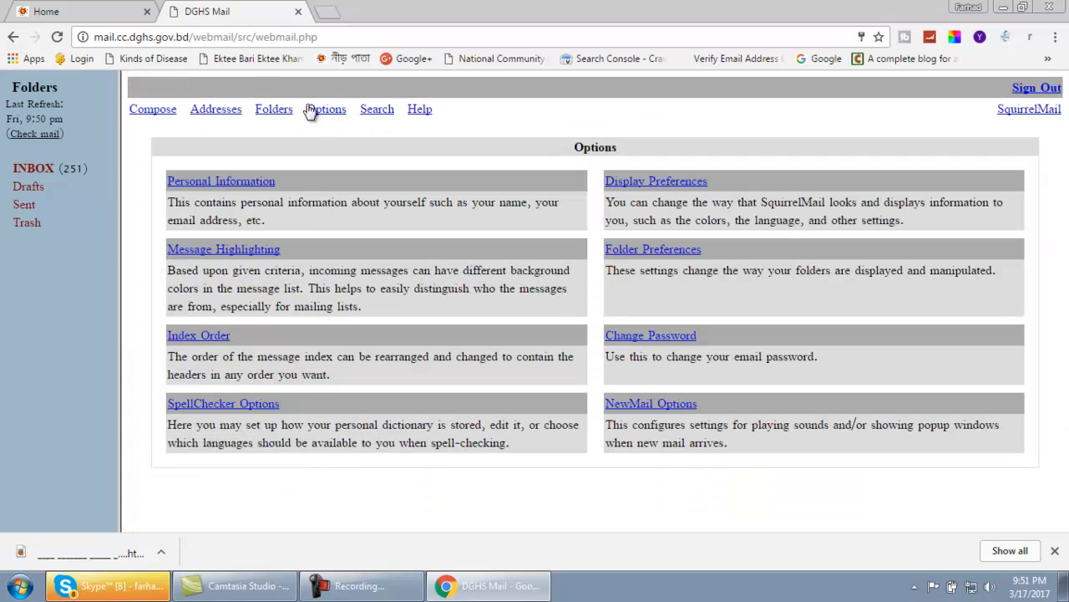
left_click(675, 183)
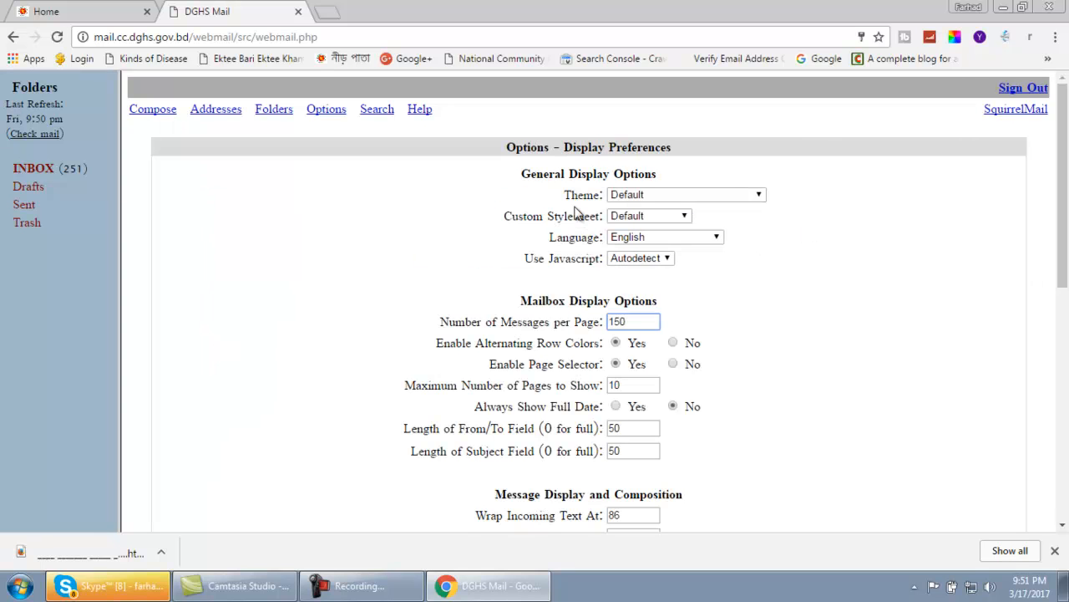
left_click(679, 197)
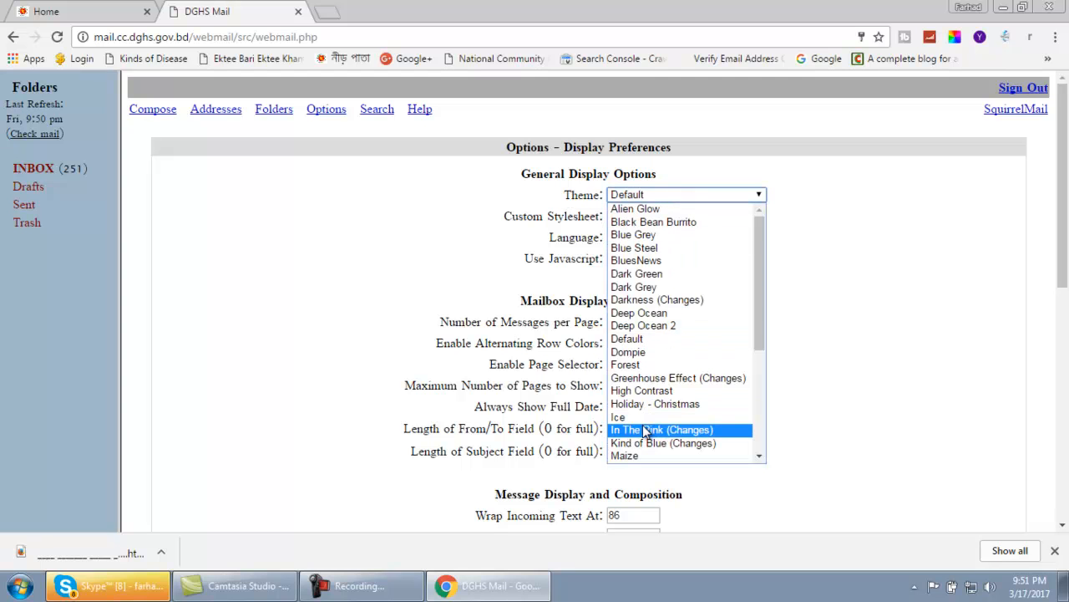
left_click(629, 339)
left_click(660, 195)
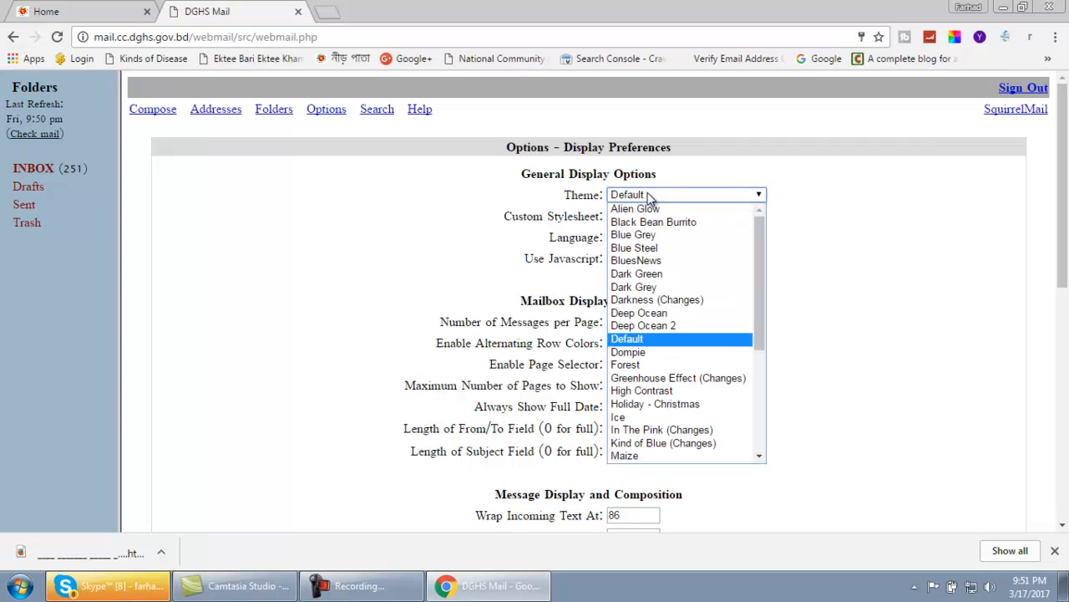
left_click(654, 236)
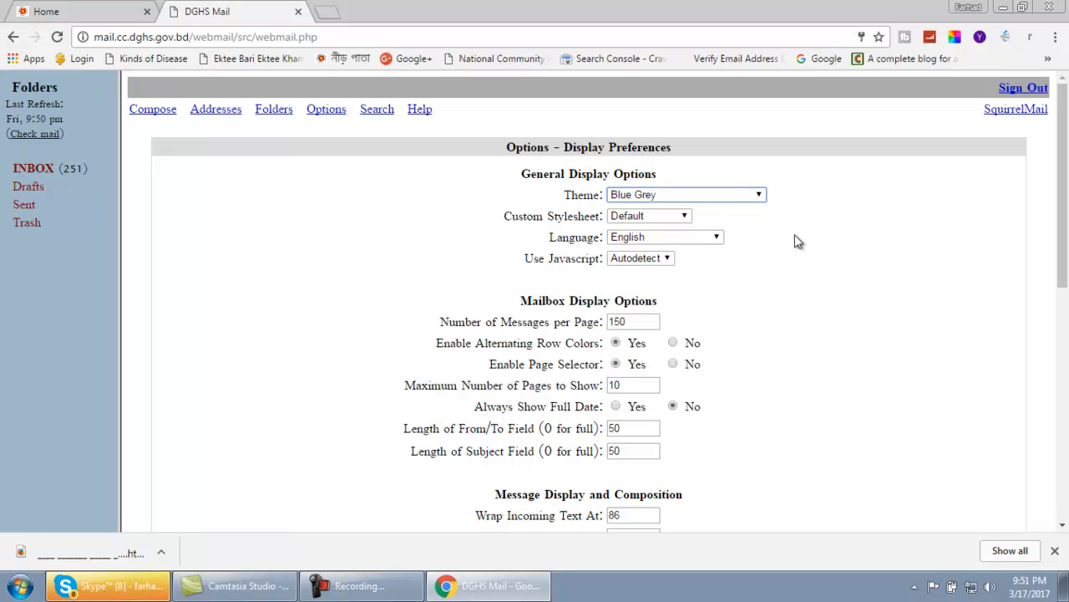
scroll(841, 392, "down", 1)
scroll(842, 409, "down", 10)
left_click(969, 499)
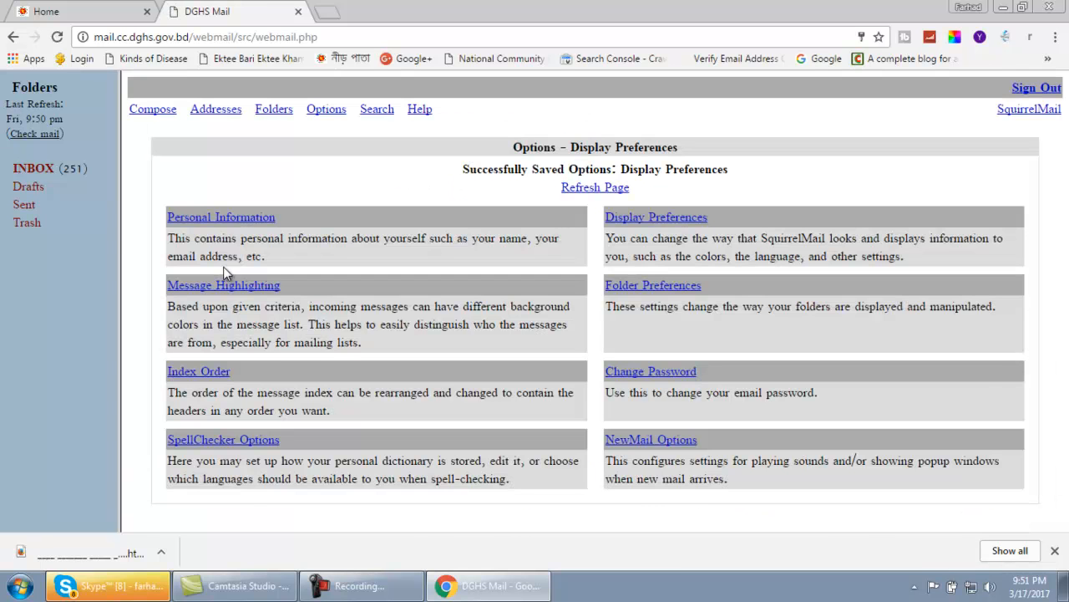
Step: Open the inbox and look over the message list in the Blue Grey theme
left_click(35, 170)
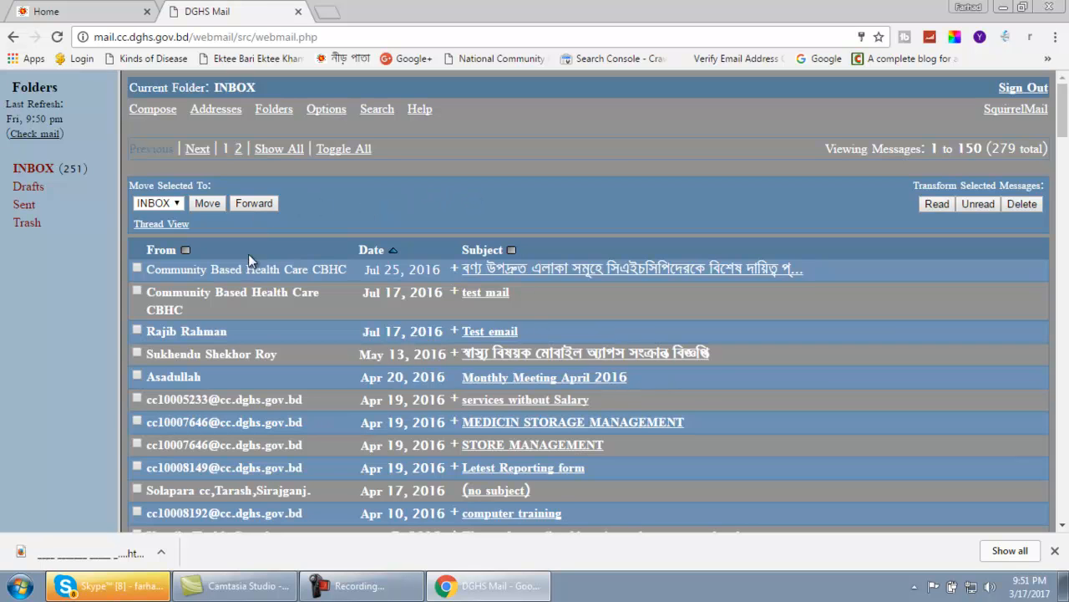
scroll(691, 354, "down", 7)
scroll(692, 355, "up", 6)
scroll(692, 356, "up", 1)
Step: Reopen the display preferences, check the custom stylesheet choices and set the theme to Default
left_click(330, 109)
left_click(654, 182)
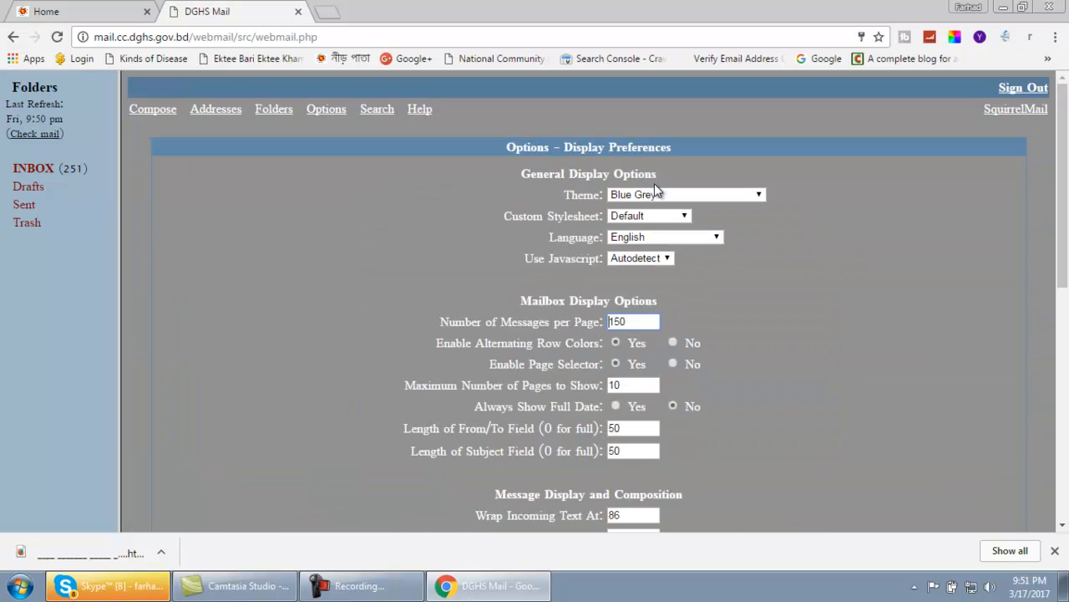
left_click(657, 219)
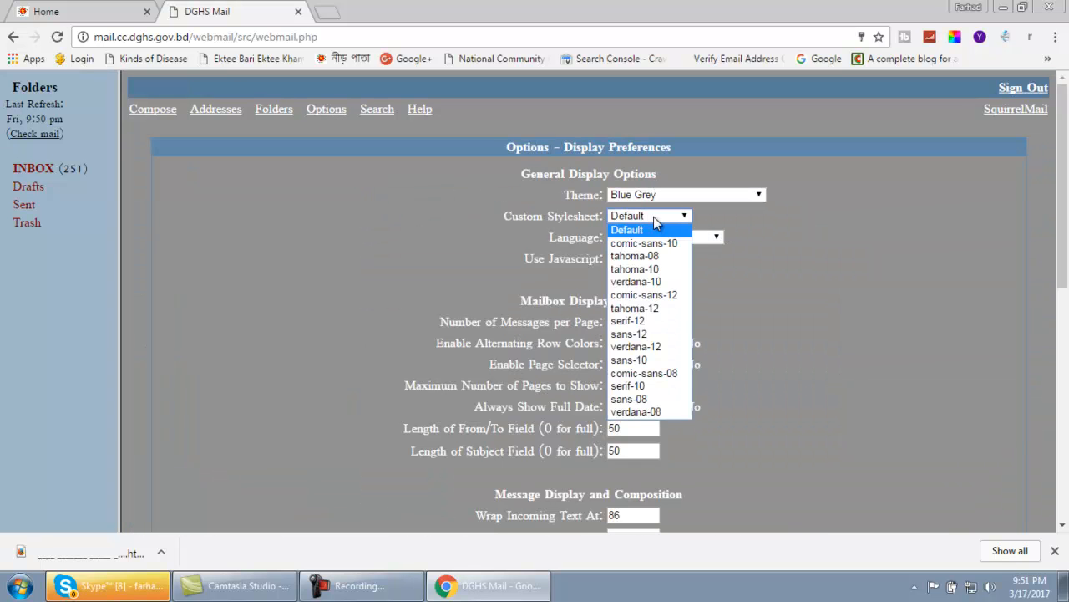
left_click(834, 230)
left_click(722, 194)
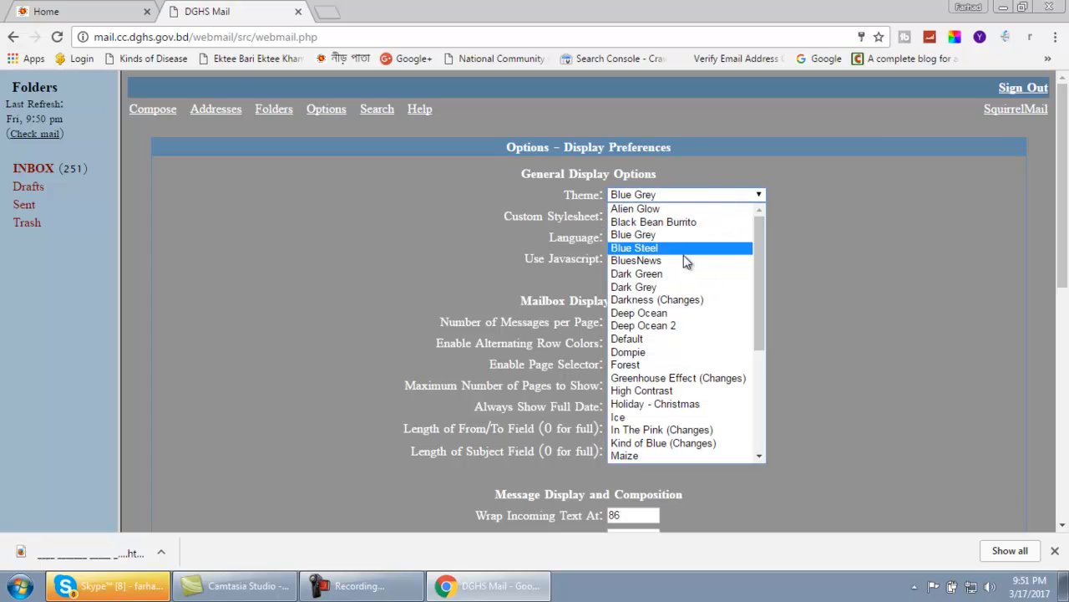
left_click(643, 338)
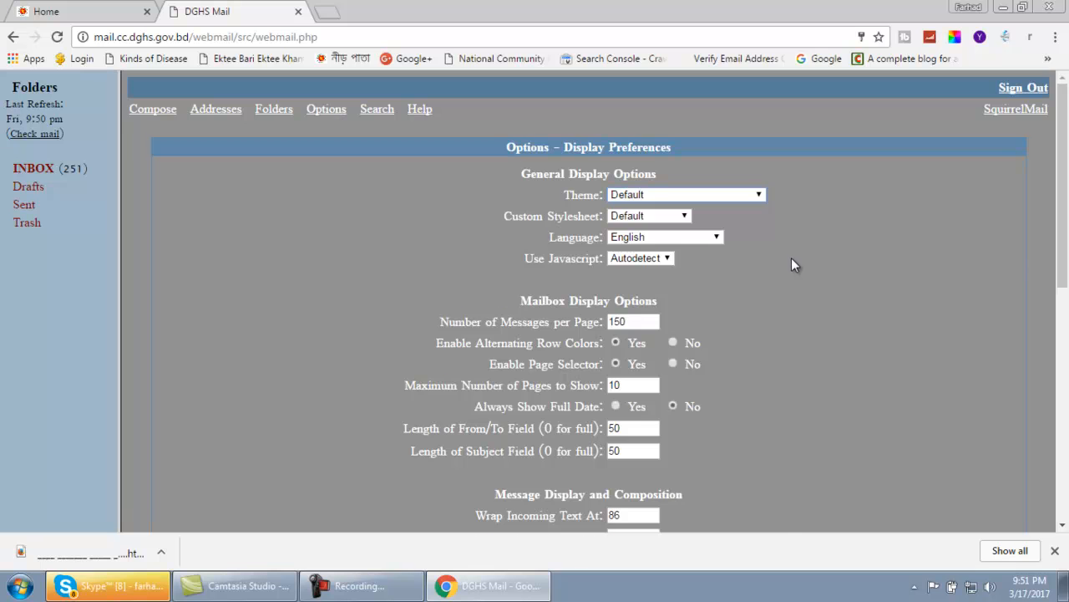
Step: Look through all the display preferences, from the general and mailbox options to the message composition settings
scroll(791, 257, "down", 5)
scroll(481, 267, "down", 1)
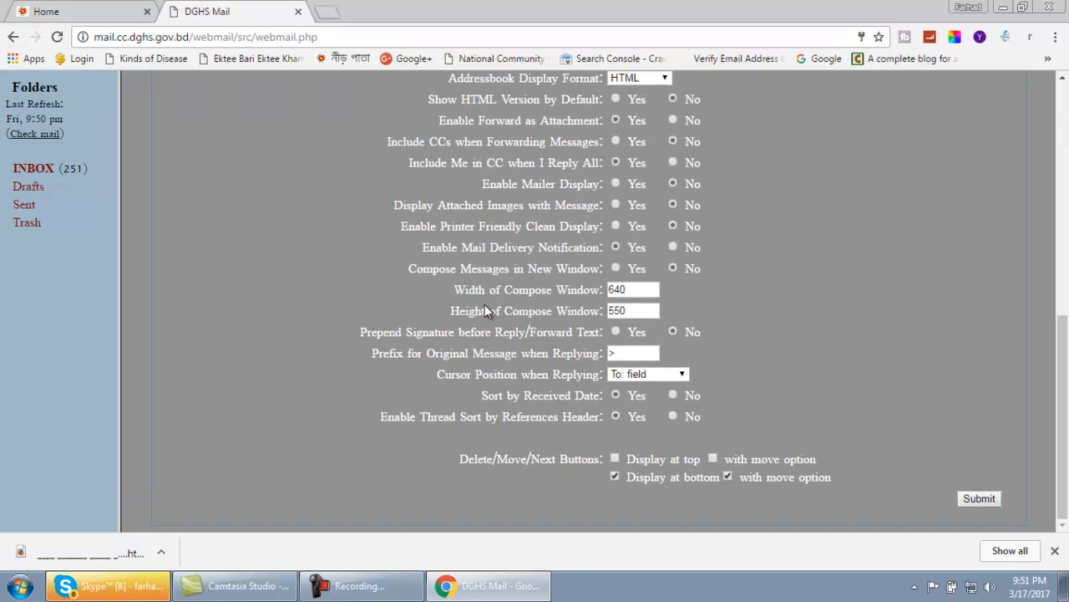
scroll(489, 313, "up", 6)
scroll(506, 342, "down", 6)
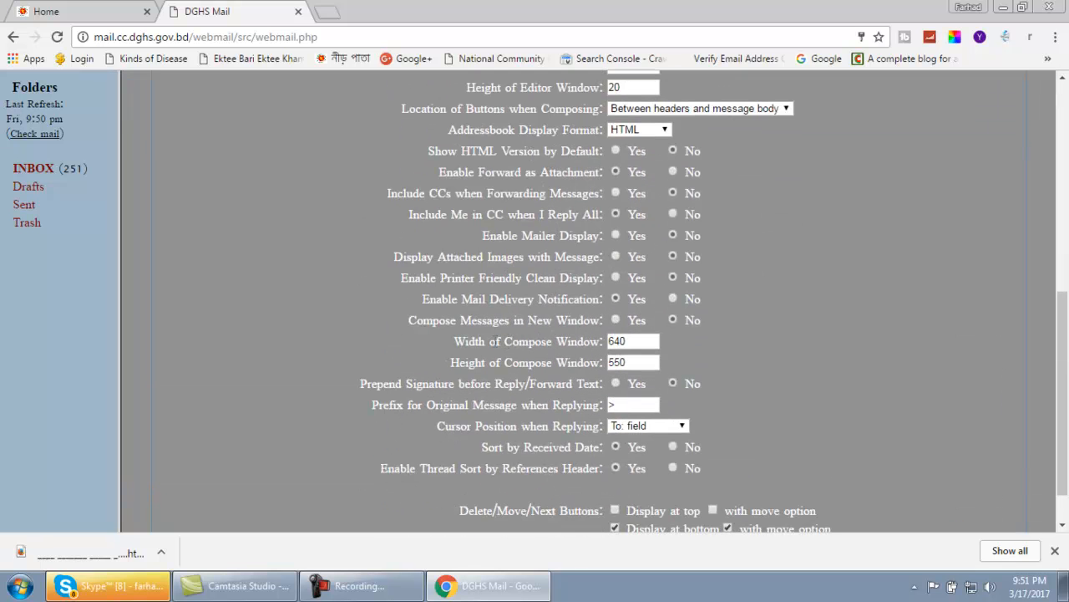
scroll(486, 332, "up", 6)
scroll(487, 332, "down", 5)
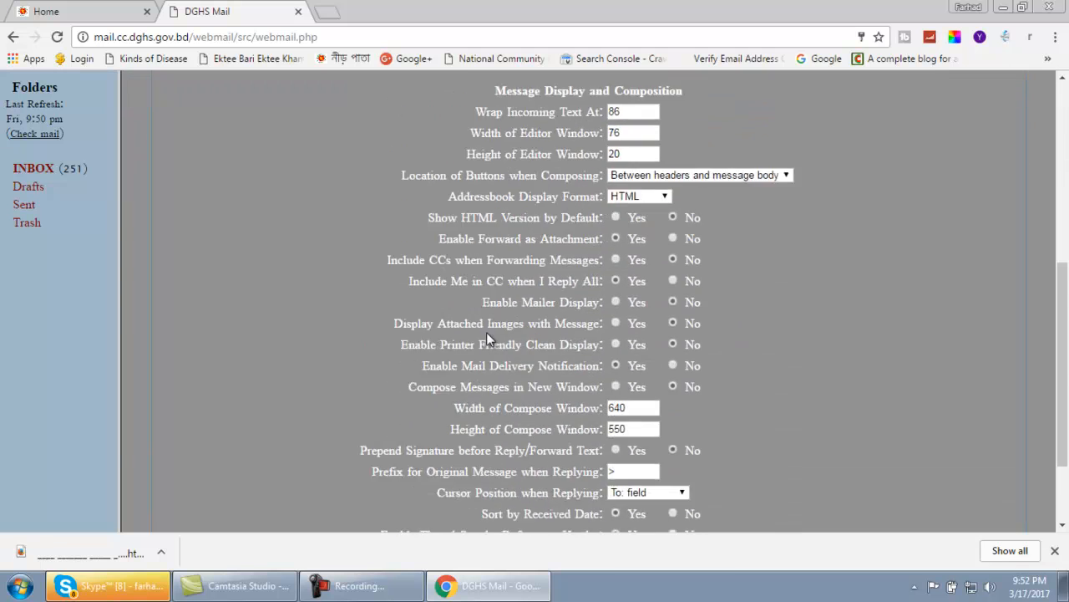
scroll(487, 332, "down", 3)
scroll(488, 332, "up", 6)
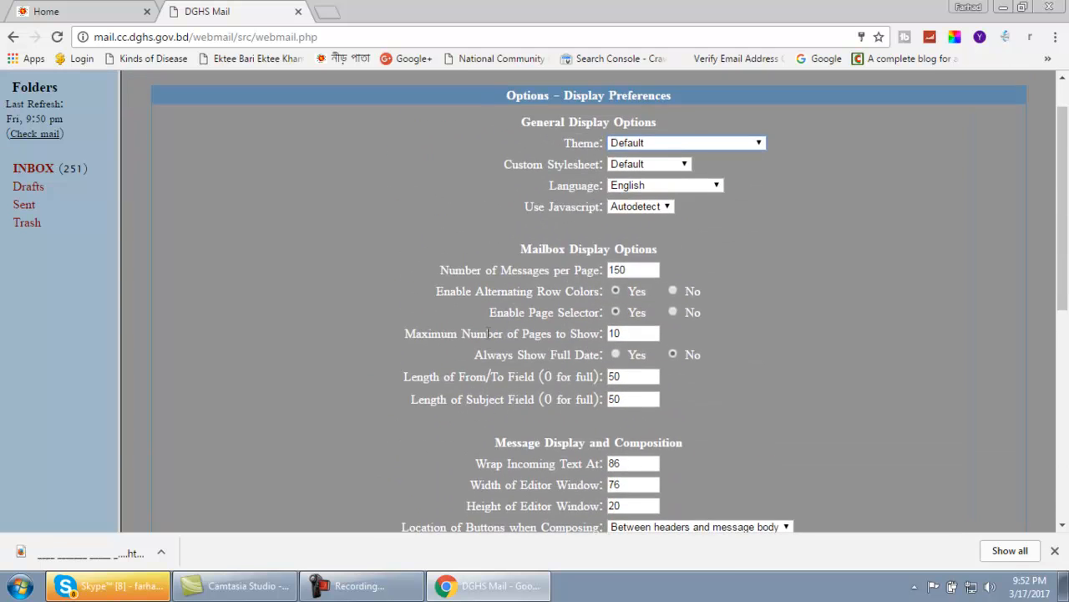
scroll(488, 333, "down", 6)
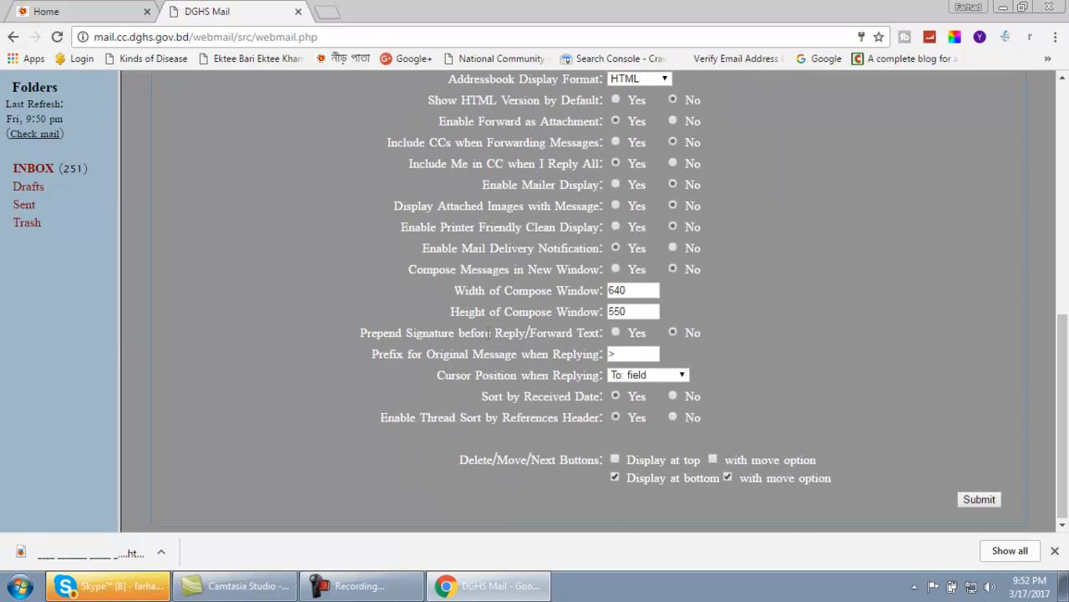
scroll(488, 331, "up", 6)
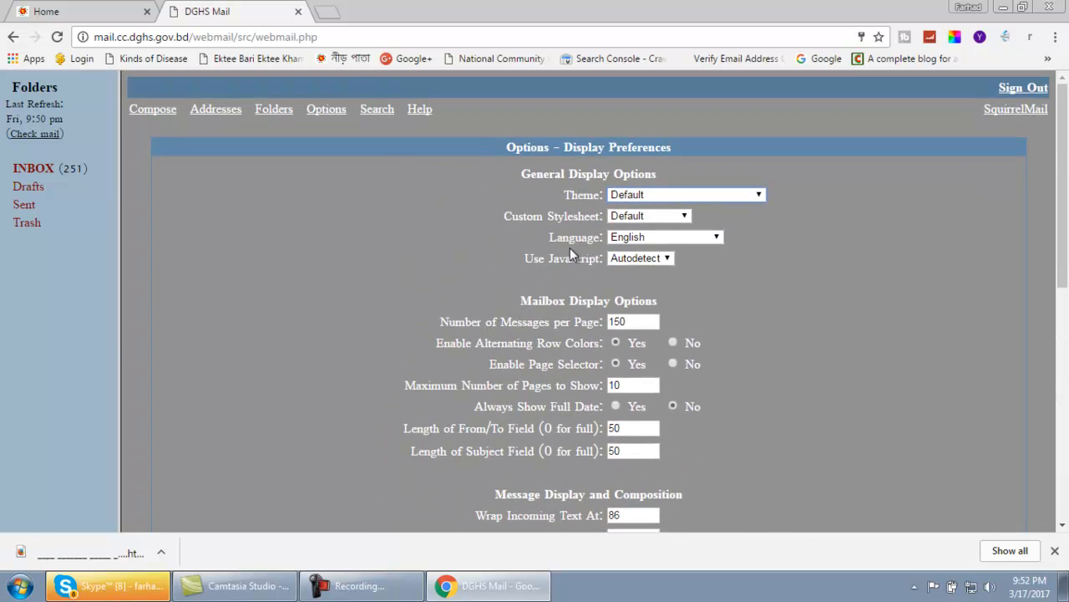
Step: Set the language to Bengali, save the display preferences and reload the webmail page
left_click(716, 236)
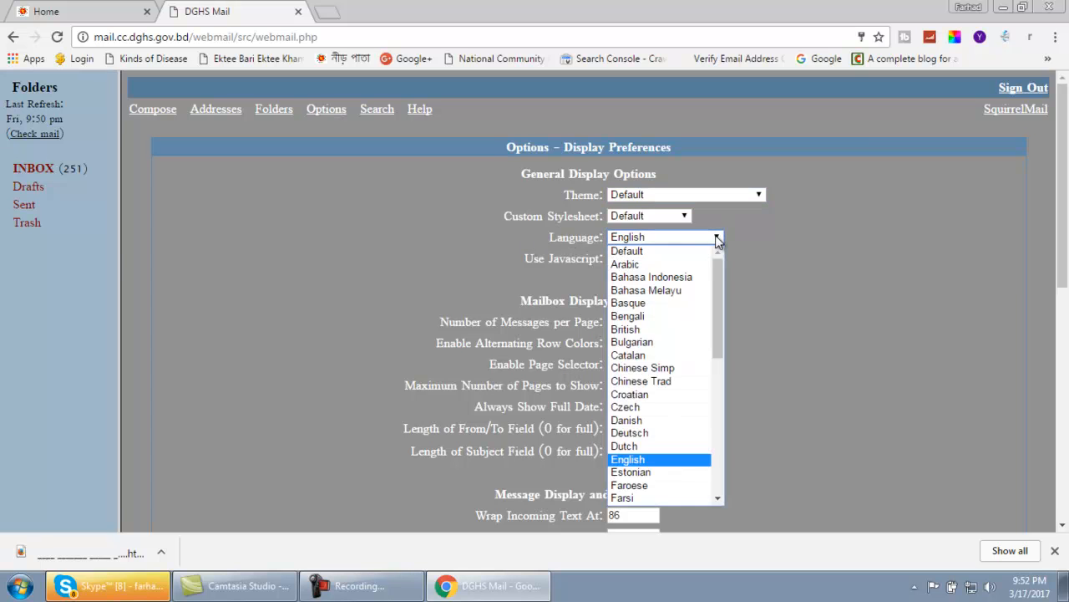
left_click(654, 317)
scroll(727, 266, "down", 10)
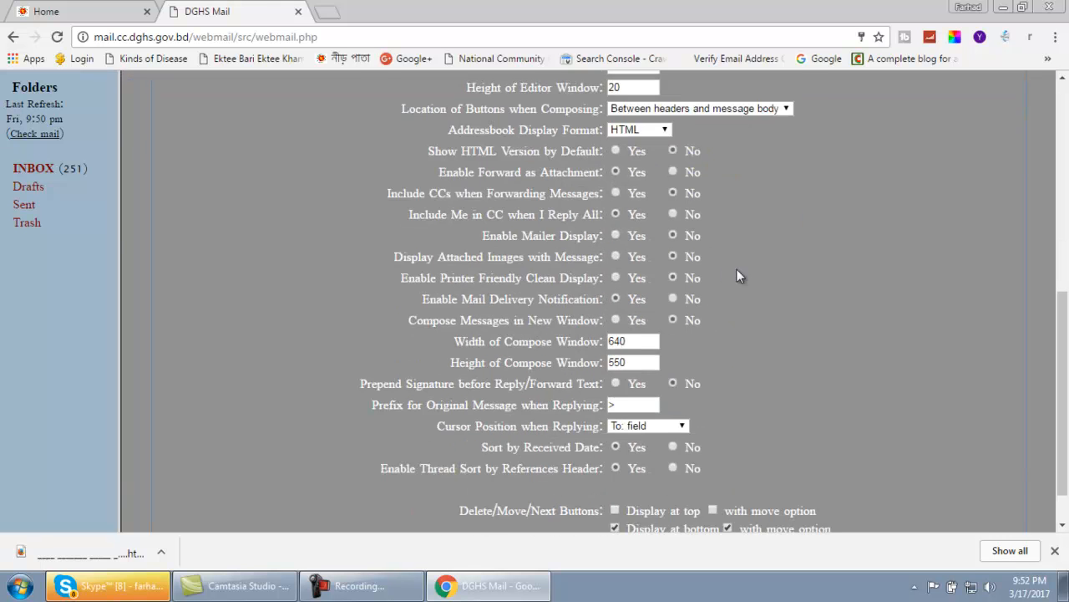
left_click(978, 499)
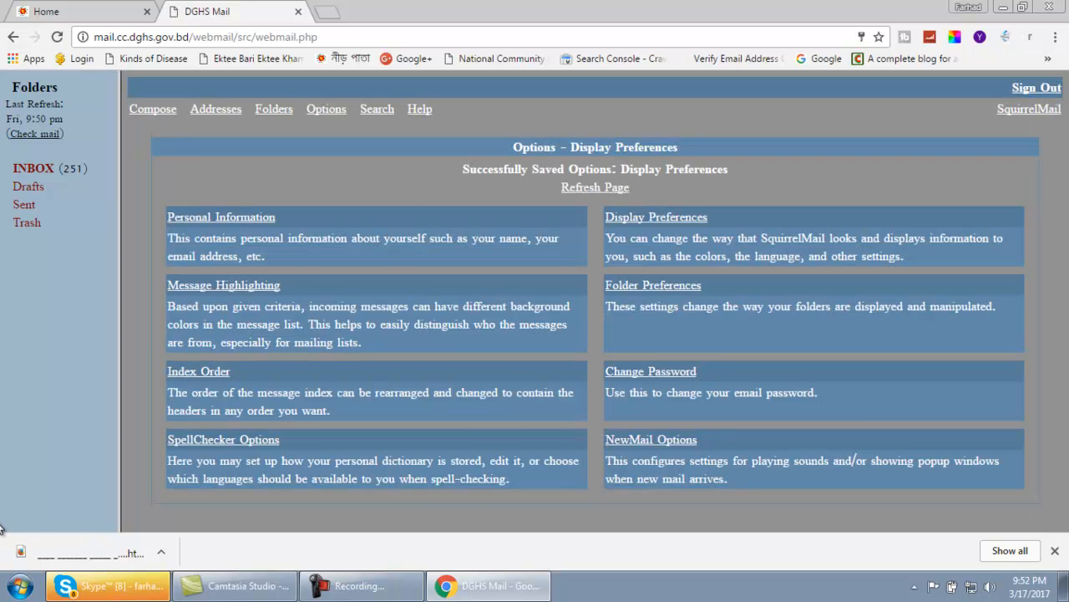
left_click(57, 37)
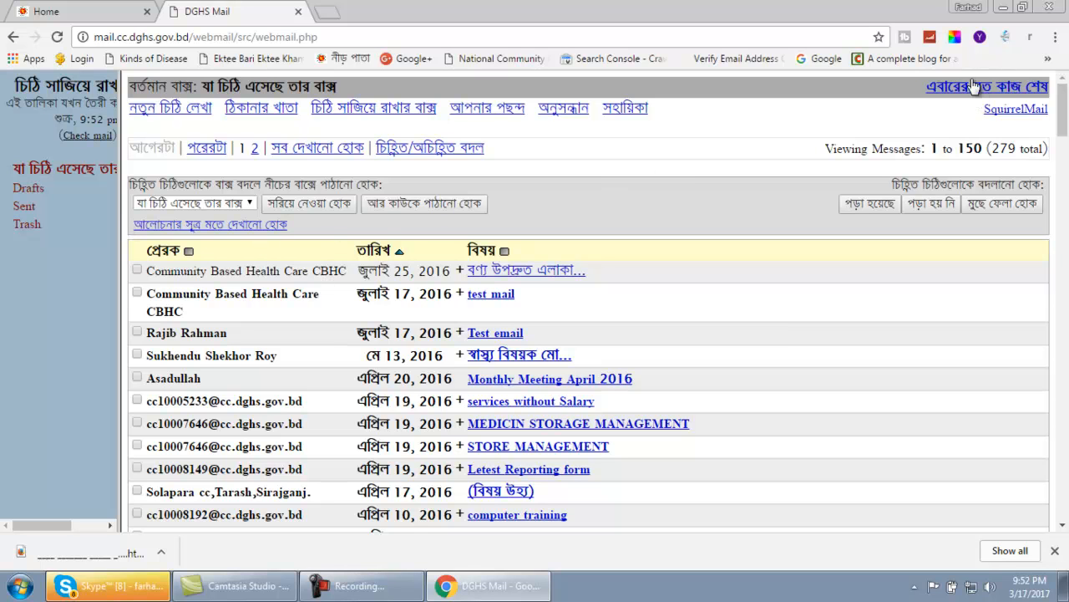
Step: Look through the inbox message list in the Bengali interface
scroll(458, 378, "down", 12)
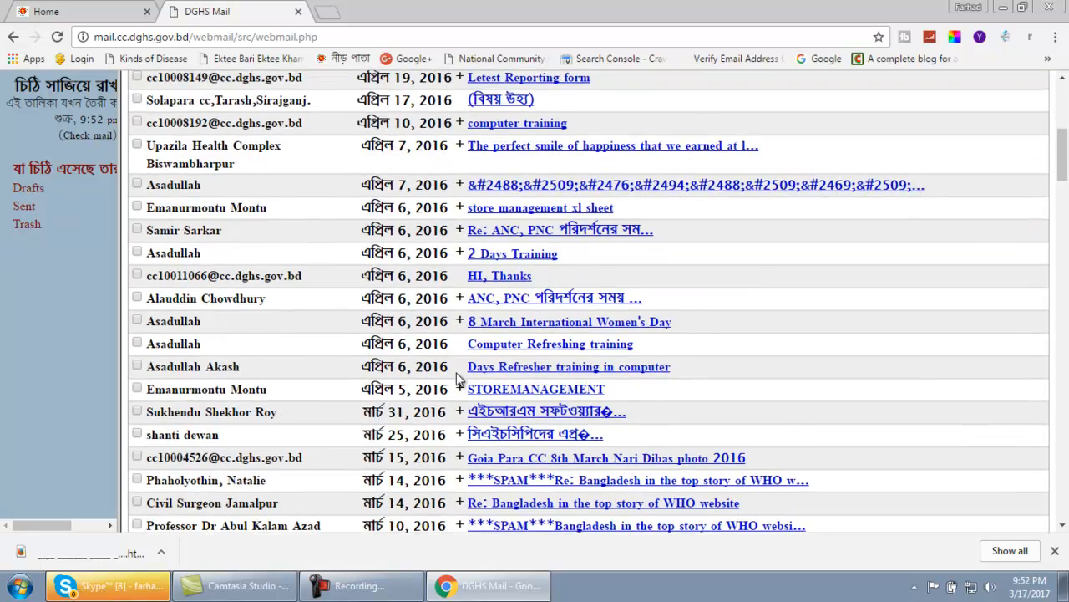
scroll(459, 378, "up", 8)
scroll(459, 379, "up", 5)
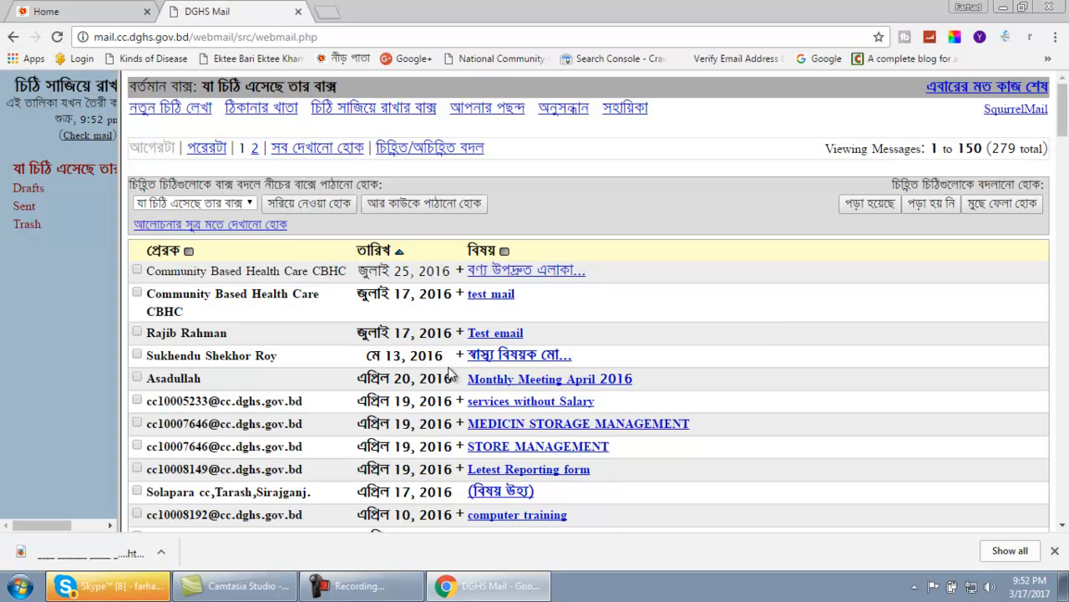
scroll(451, 363, "down", 9)
scroll(440, 332, "up", 10)
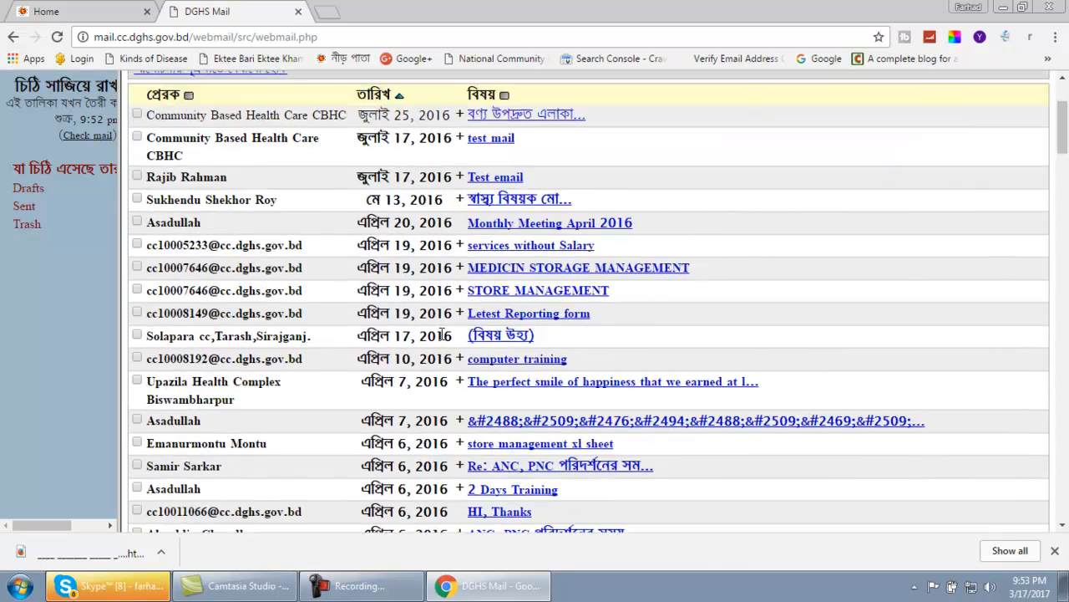
Step: Reopen the display preferences, review the Bengali settings, set the language to English, save and reload the webmail page
left_click(483, 111)
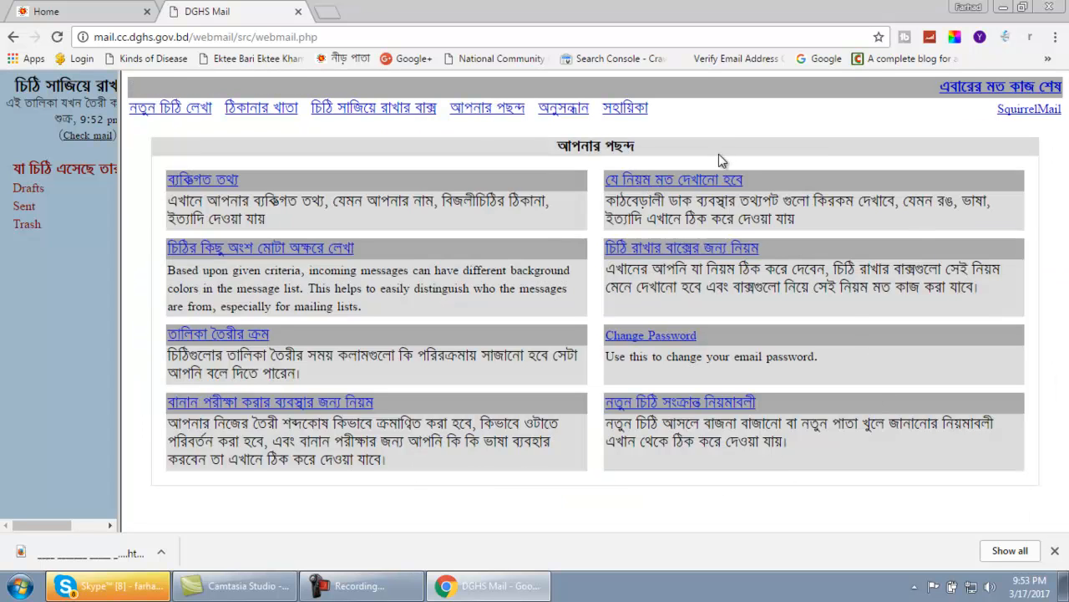
left_click(680, 183)
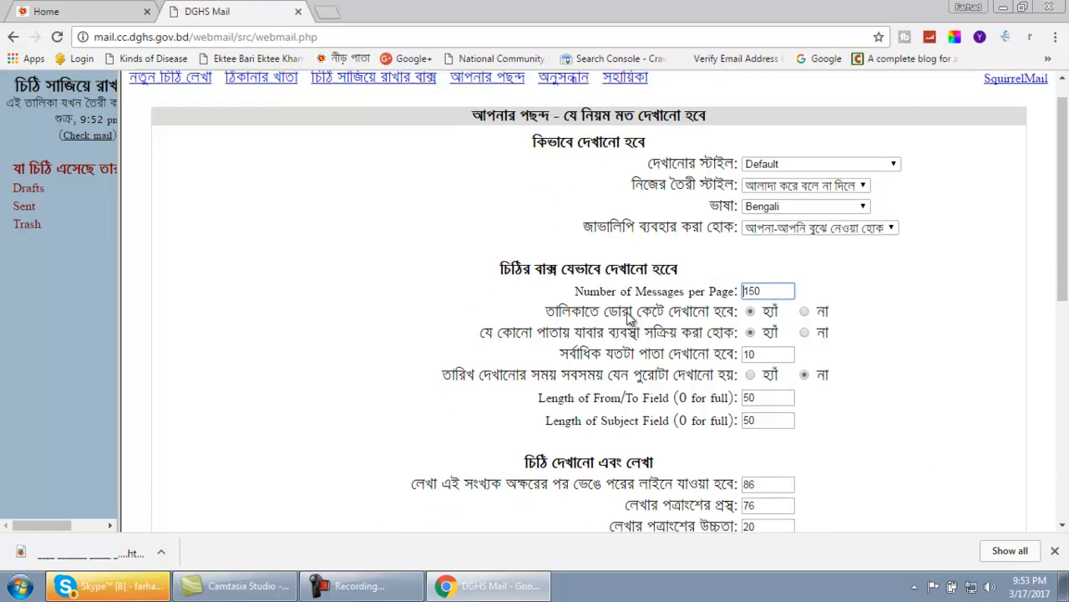
scroll(643, 287, "down", 4)
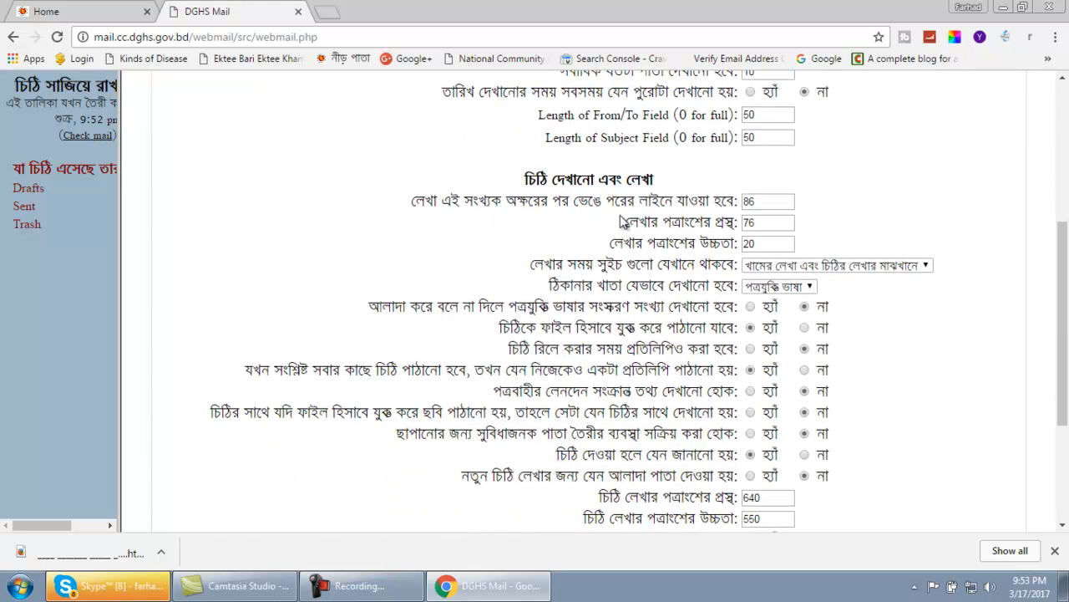
scroll(632, 290, "down", 1)
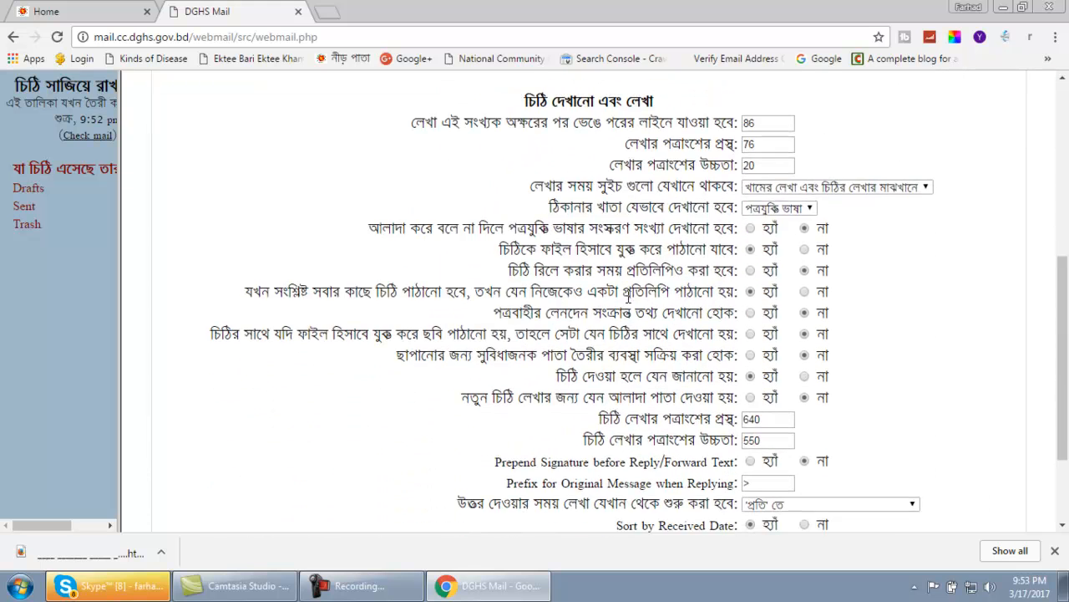
scroll(610, 286, "down", 2)
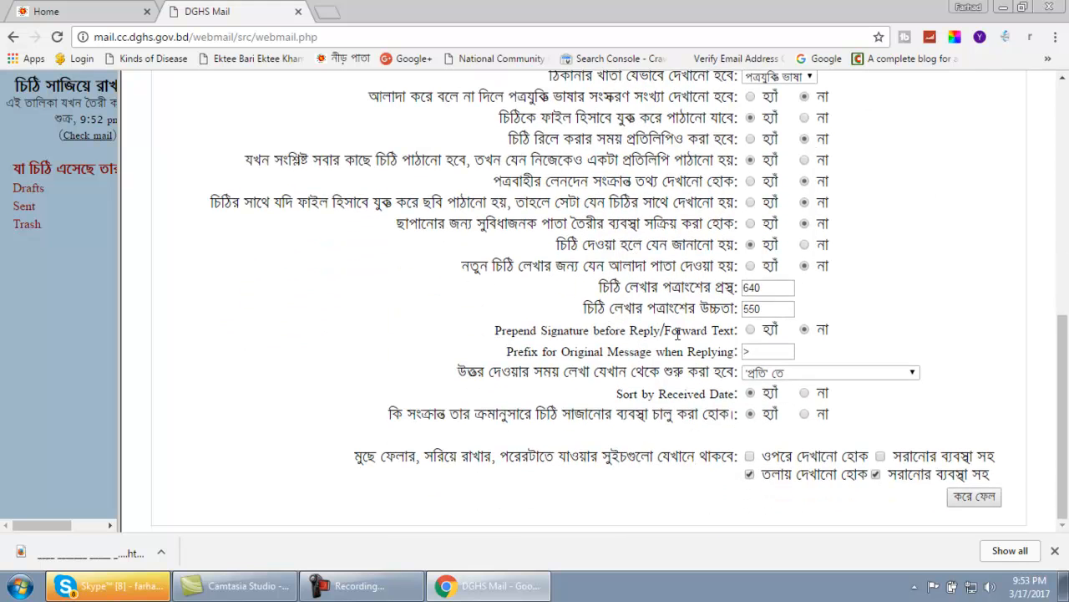
scroll(618, 446, "up", 10)
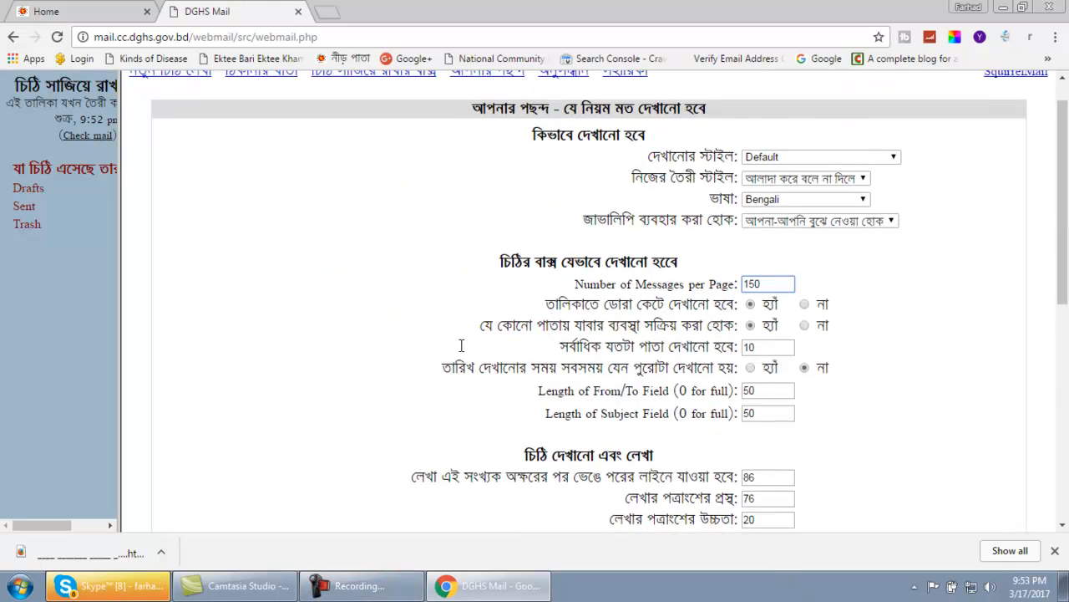
left_click(840, 240)
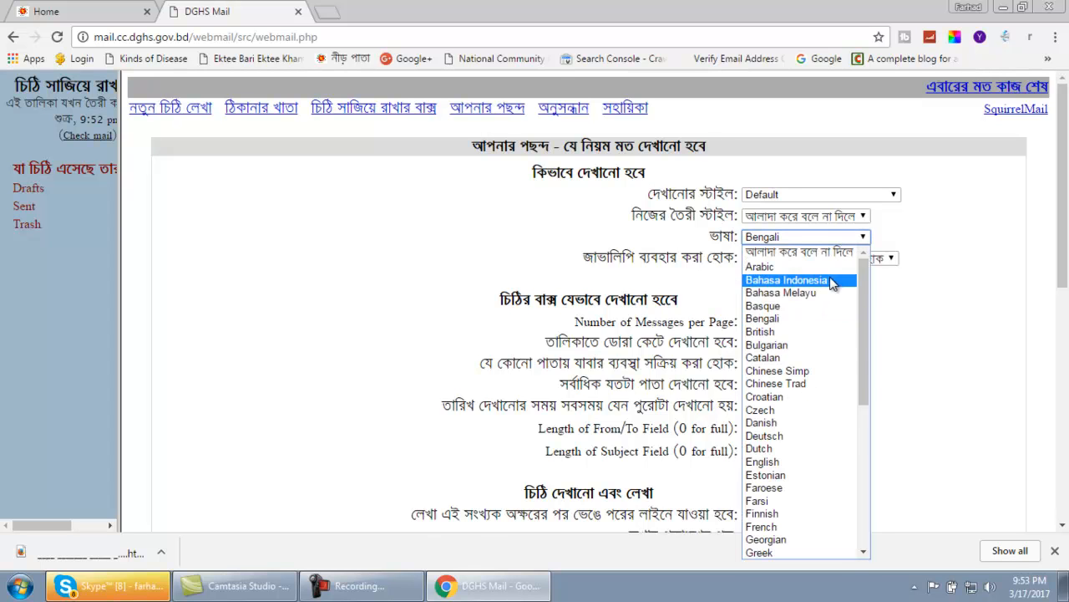
left_click(783, 461)
scroll(885, 381, "down", 10)
left_click(976, 499)
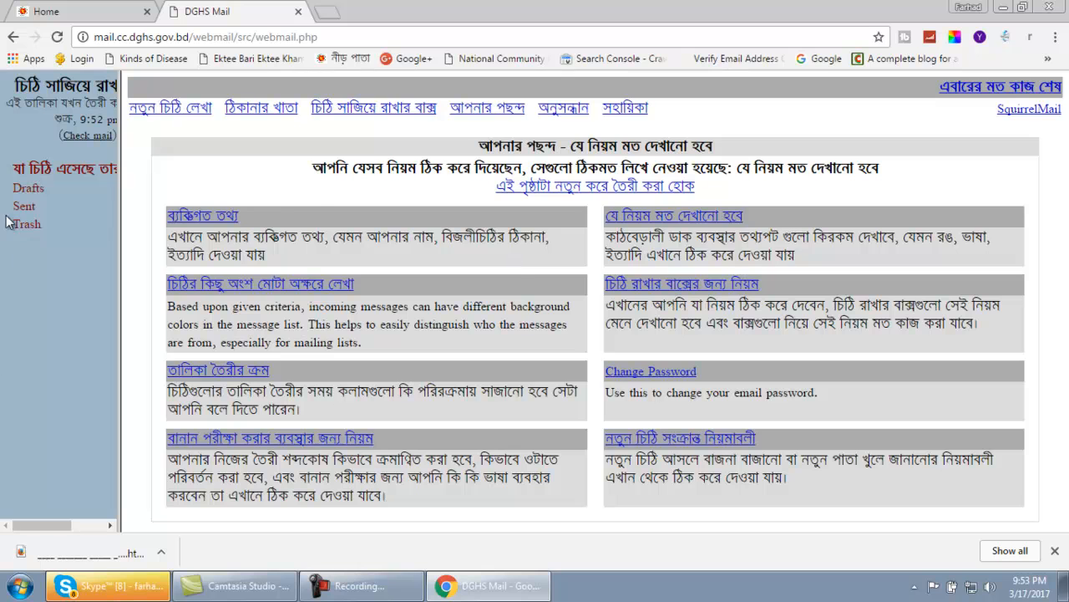
left_click(57, 37)
Step: Resize the folder pane so it ends slightly narrower, and open the webmail options page
left_click_drag(120, 143, 194, 158)
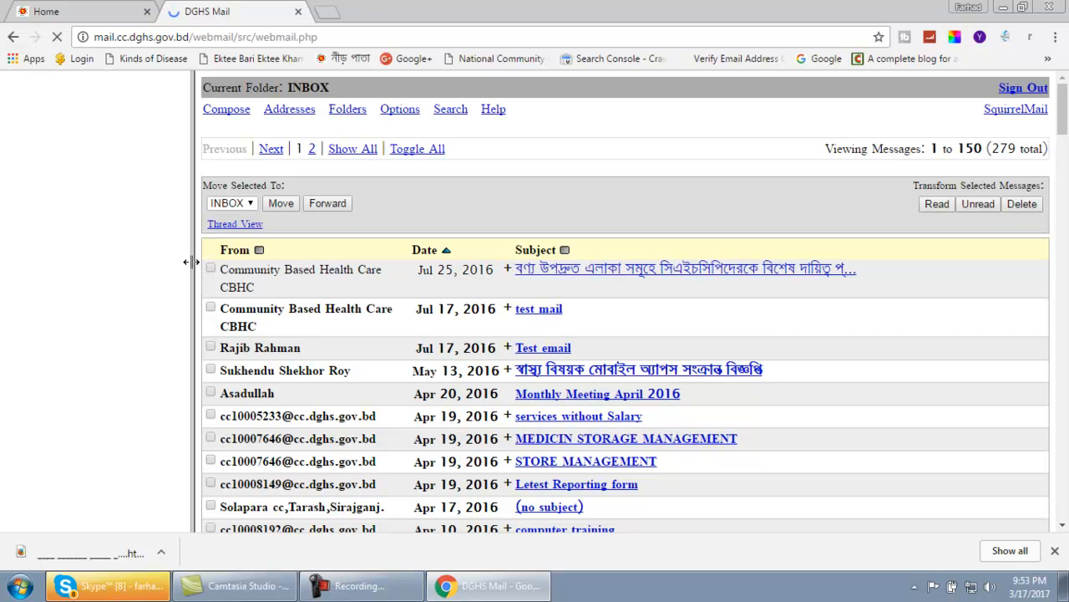
left_click_drag(190, 263, 104, 252)
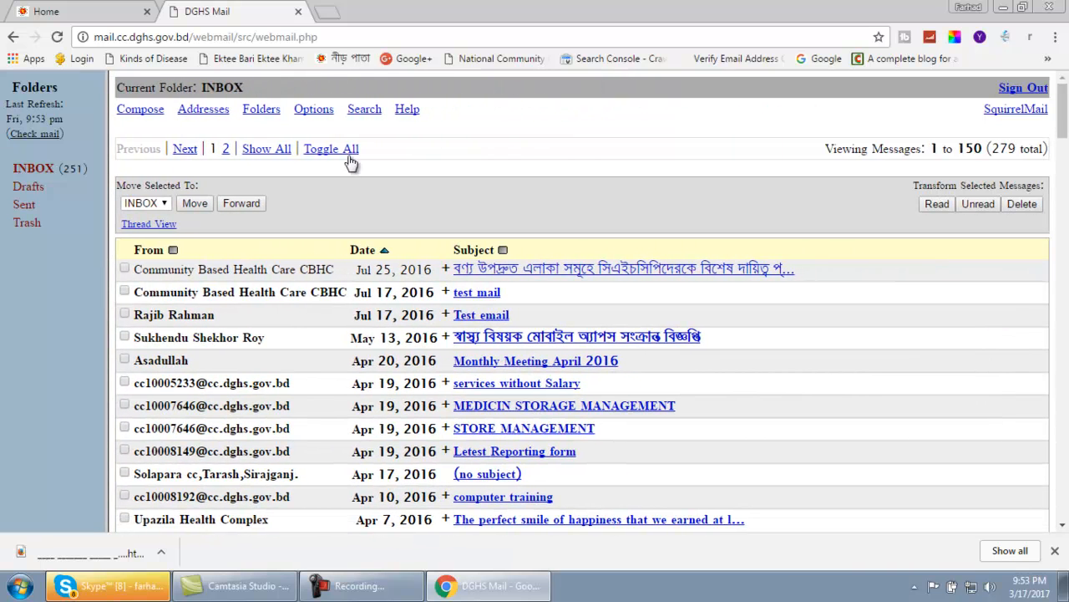
left_click(314, 112)
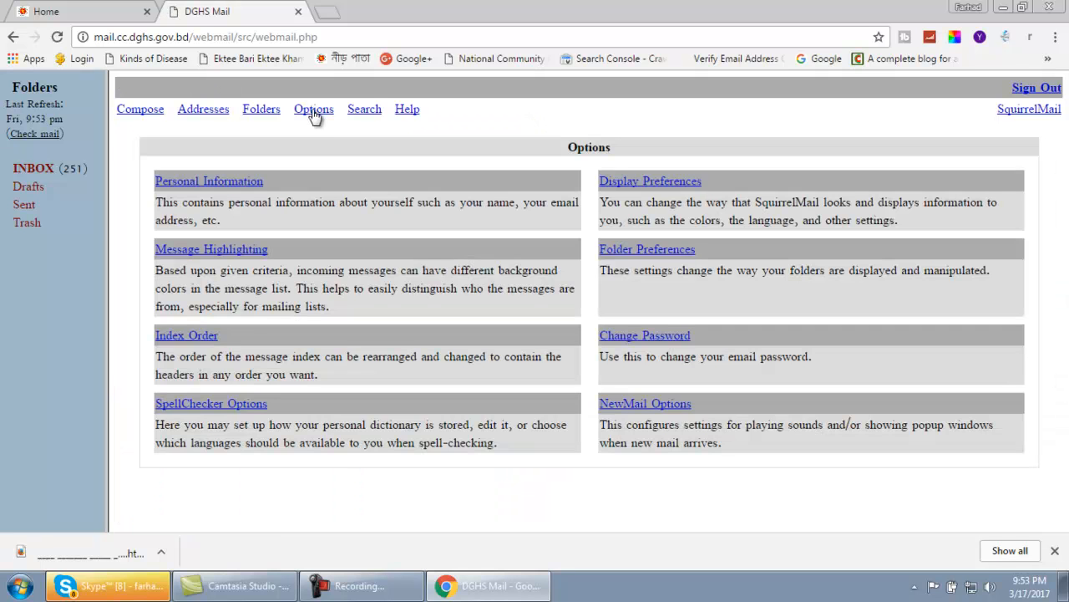
Step: Review the Personal Information options, including name, e-mail, reply-to and signature fields, and return to the inbox
left_click(222, 183)
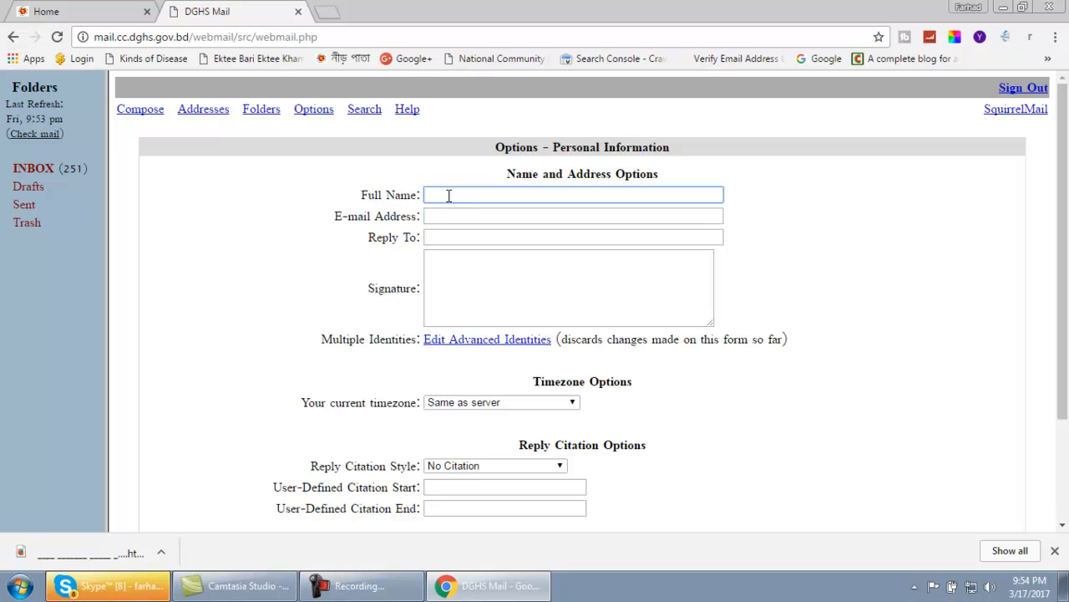
left_click(434, 215)
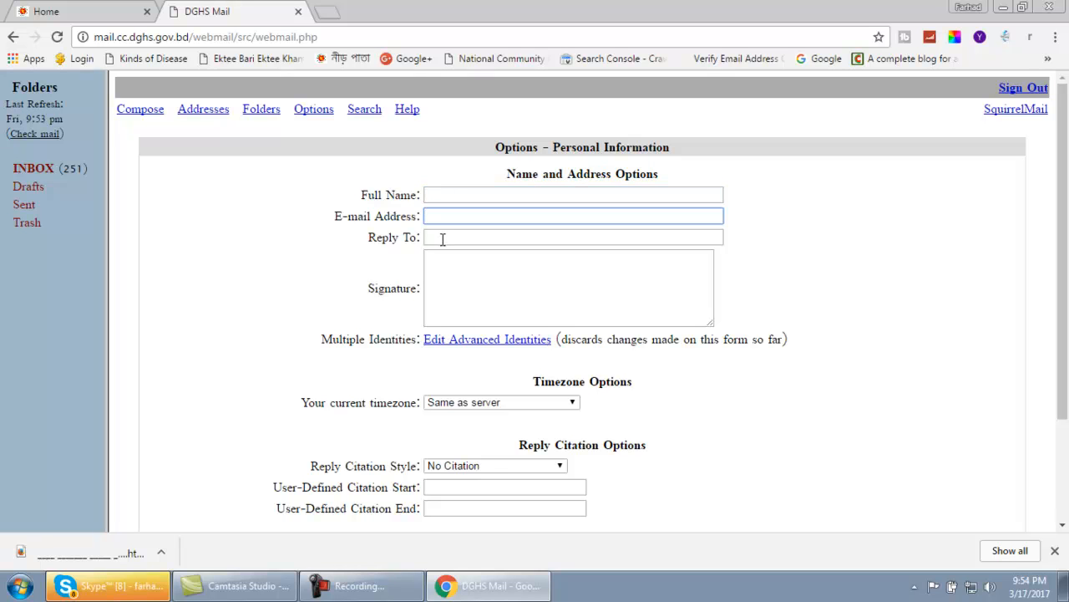
left_click(443, 239)
left_click(448, 288)
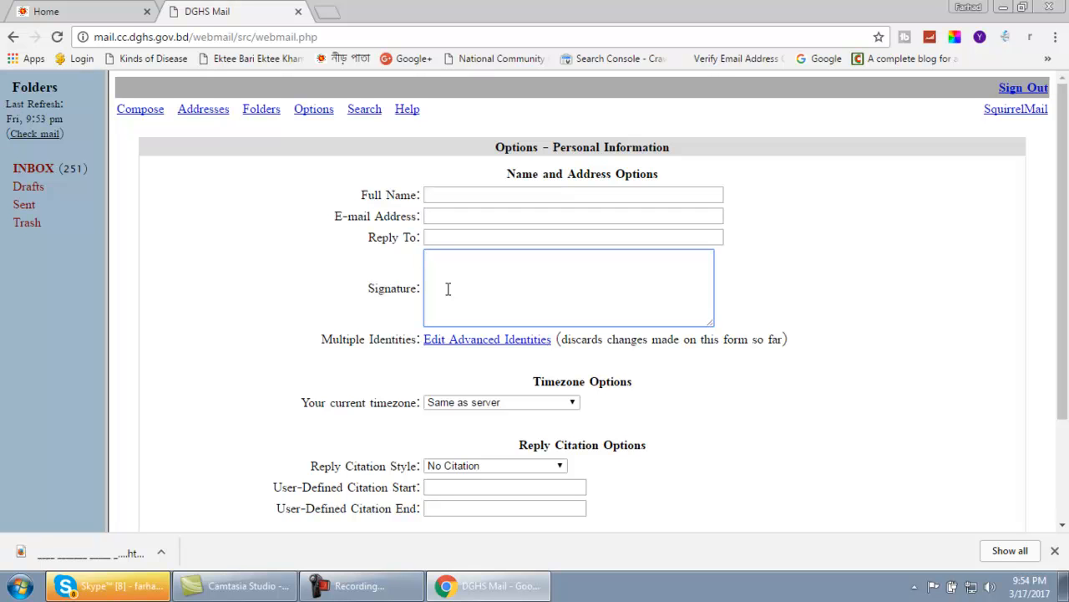
scroll(573, 322, "down", 3)
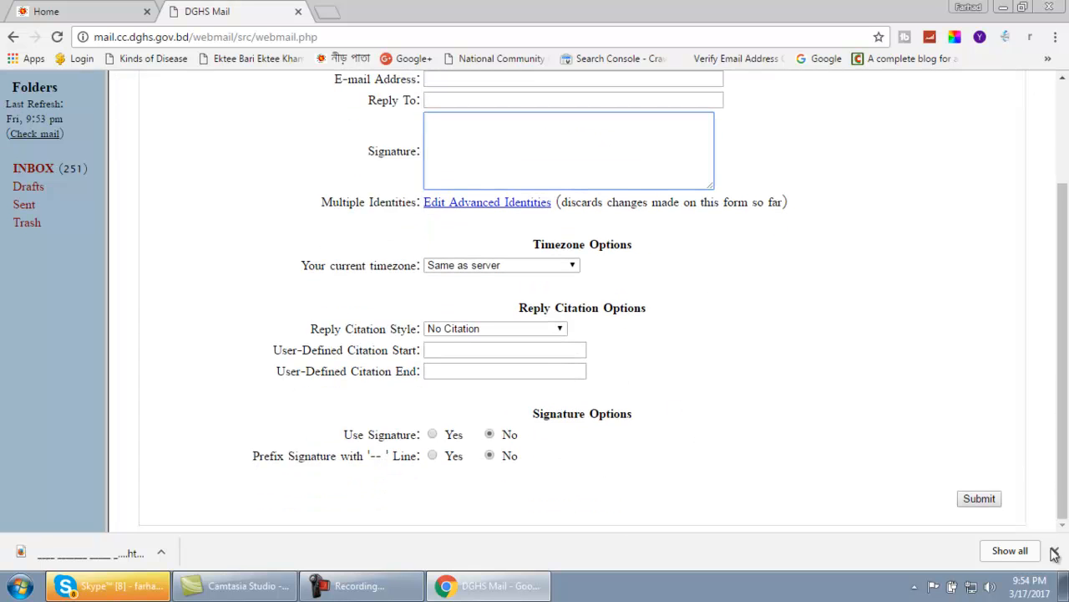
scroll(658, 418, "up", 3)
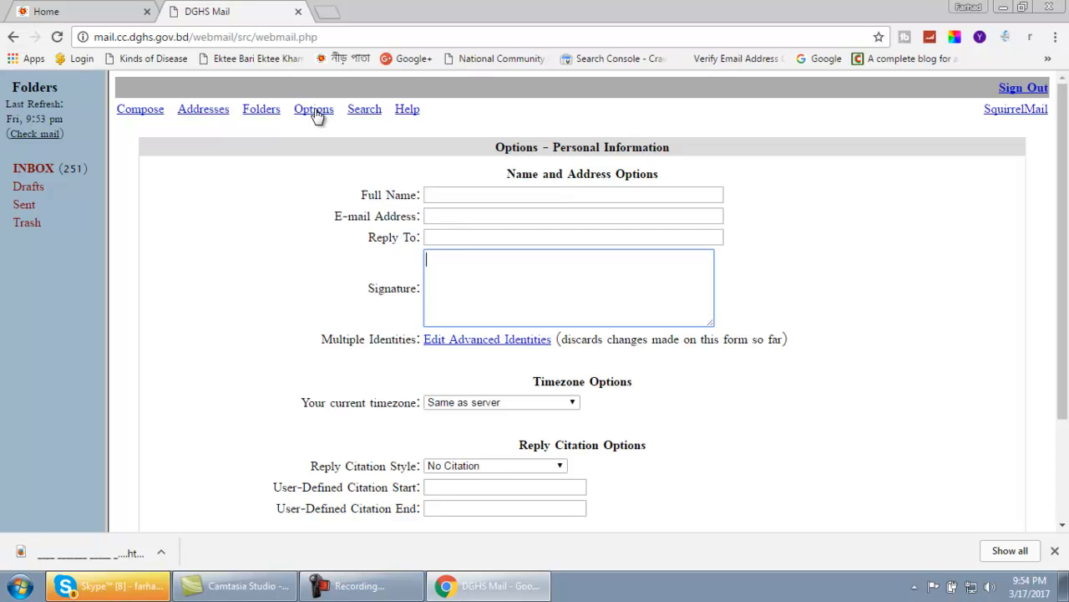
left_click(32, 168)
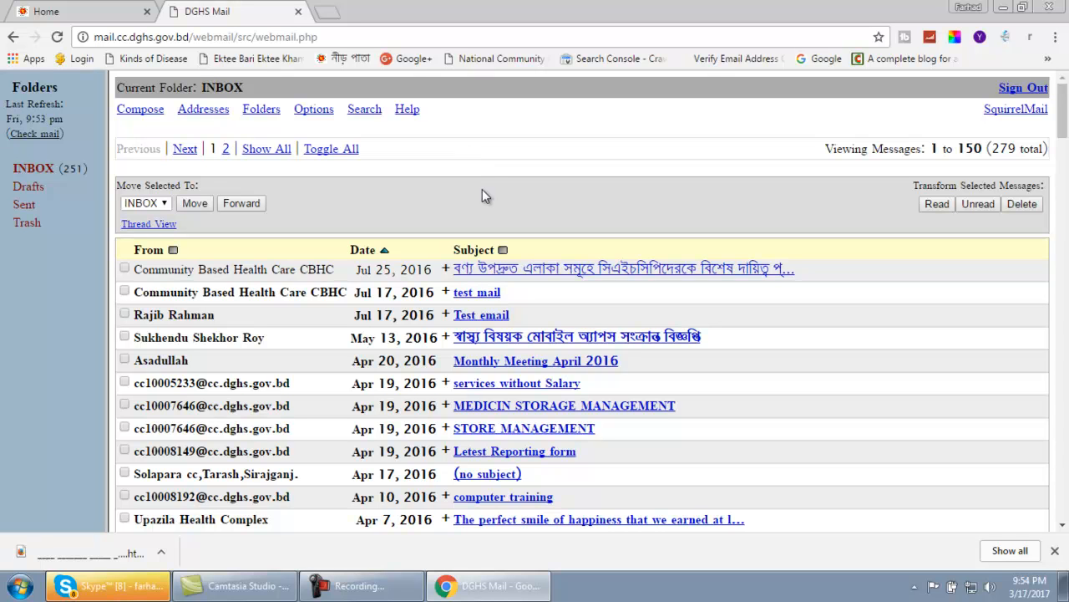
Step: Open the Change Password form from the webmail options, look over its fields, and go back to the inbox without changing anything
left_click(314, 112)
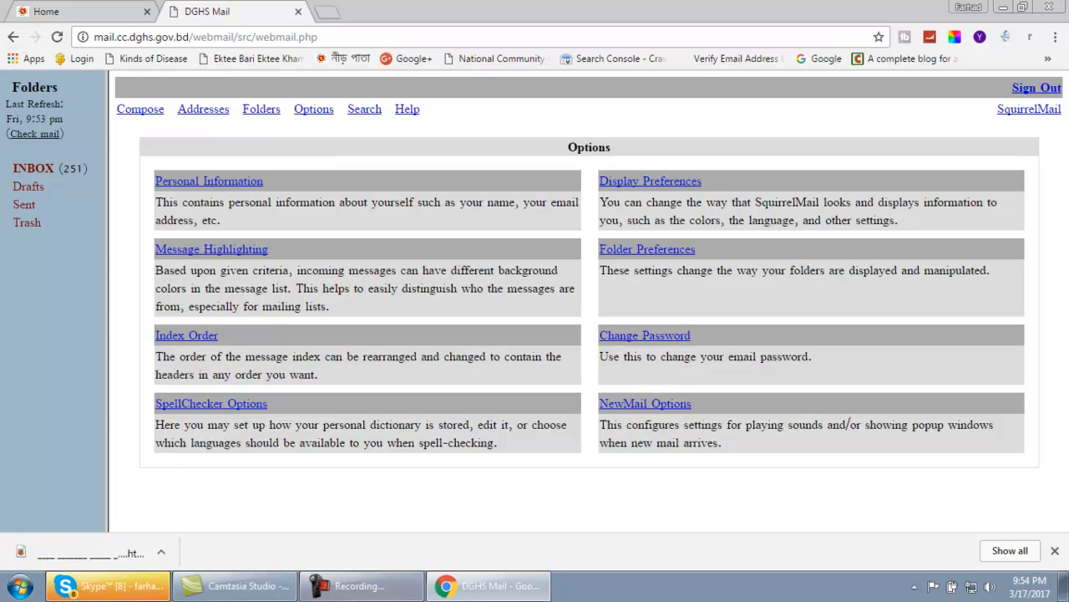
left_click_drag(709, 342, 596, 337)
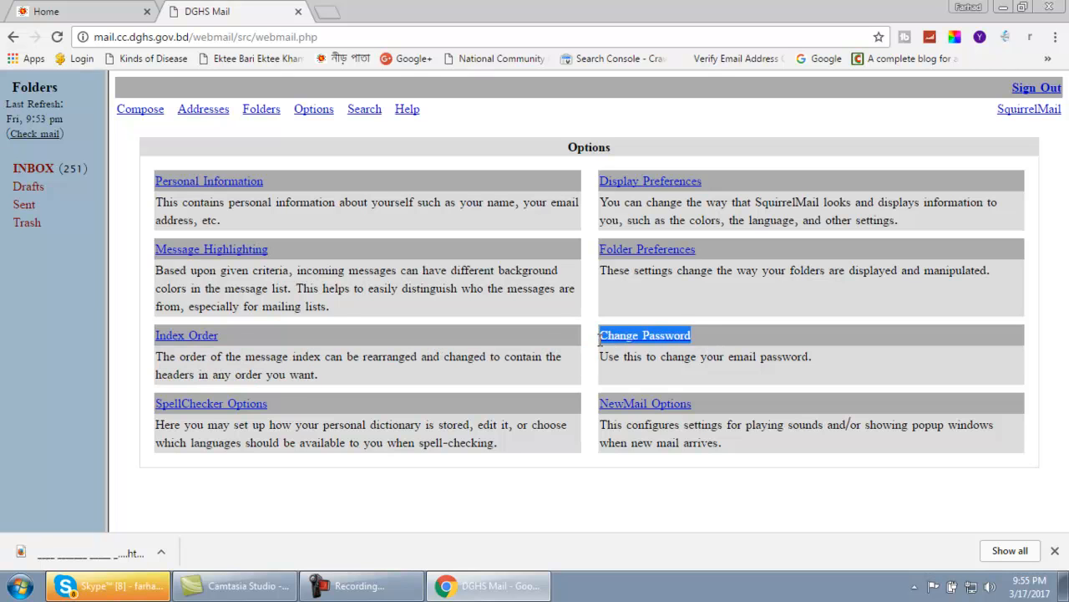
left_click(655, 335)
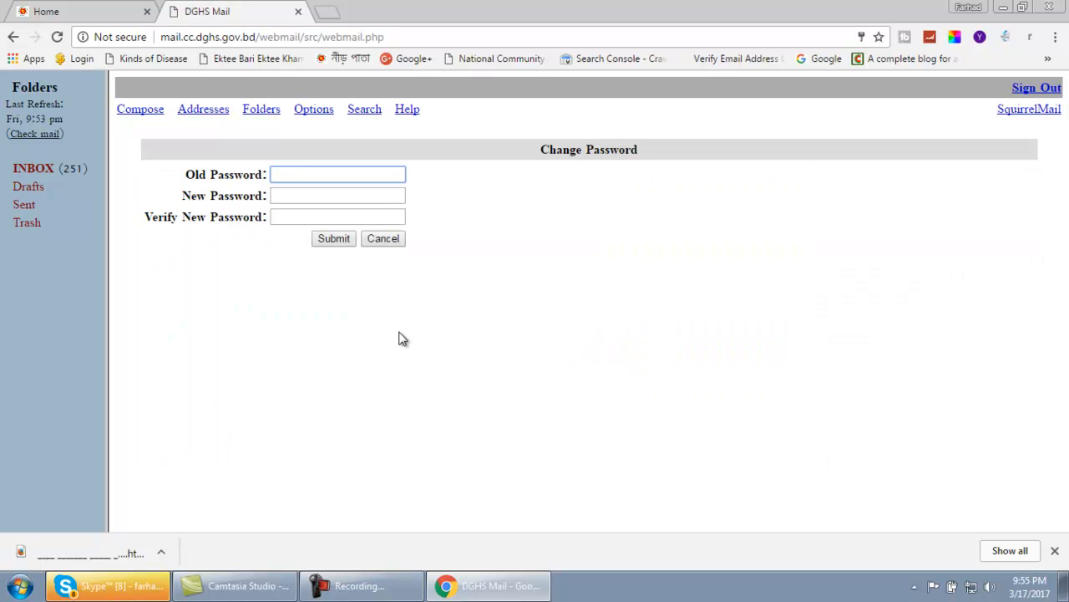
left_click(291, 174)
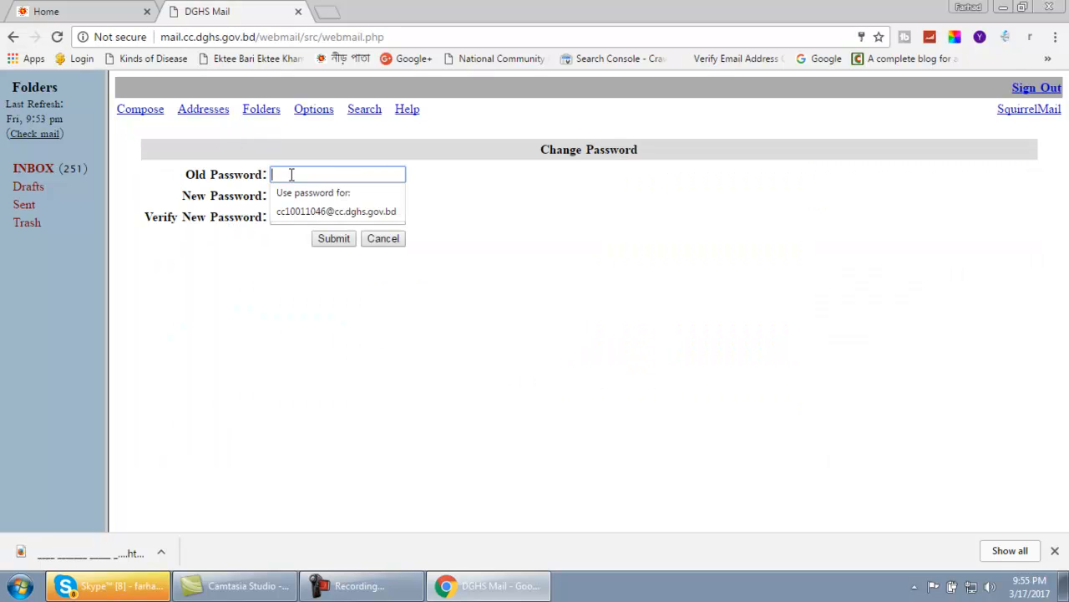
left_click(491, 206)
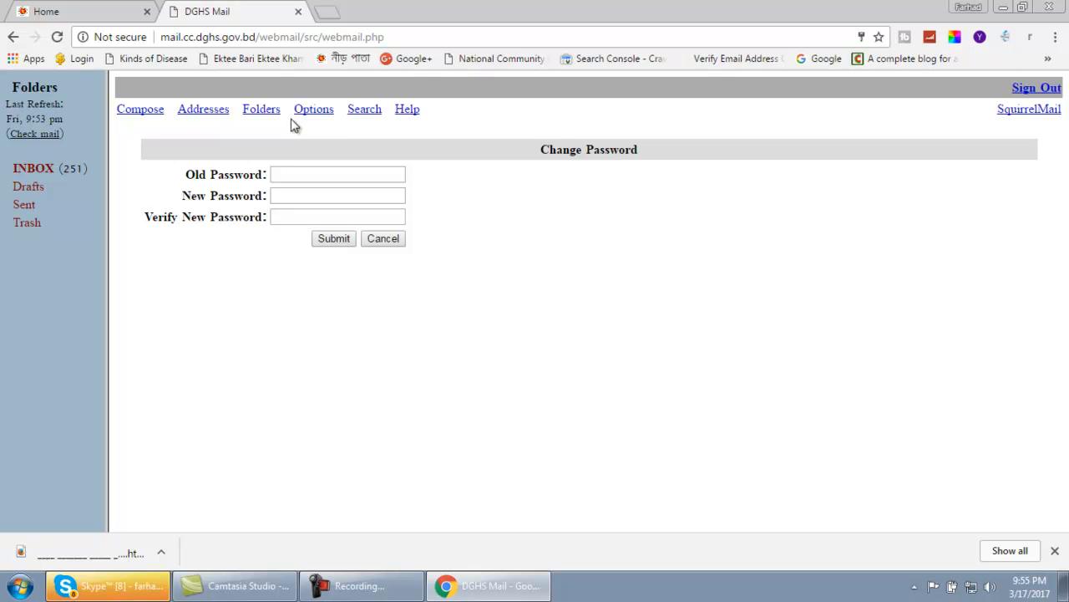
left_click(312, 115)
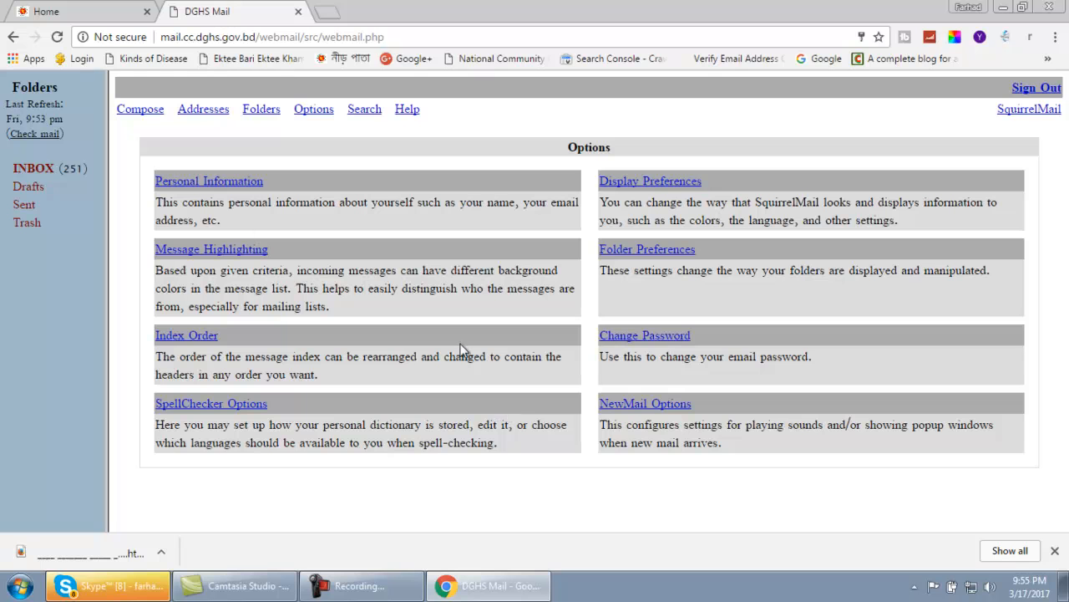
left_click(33, 168)
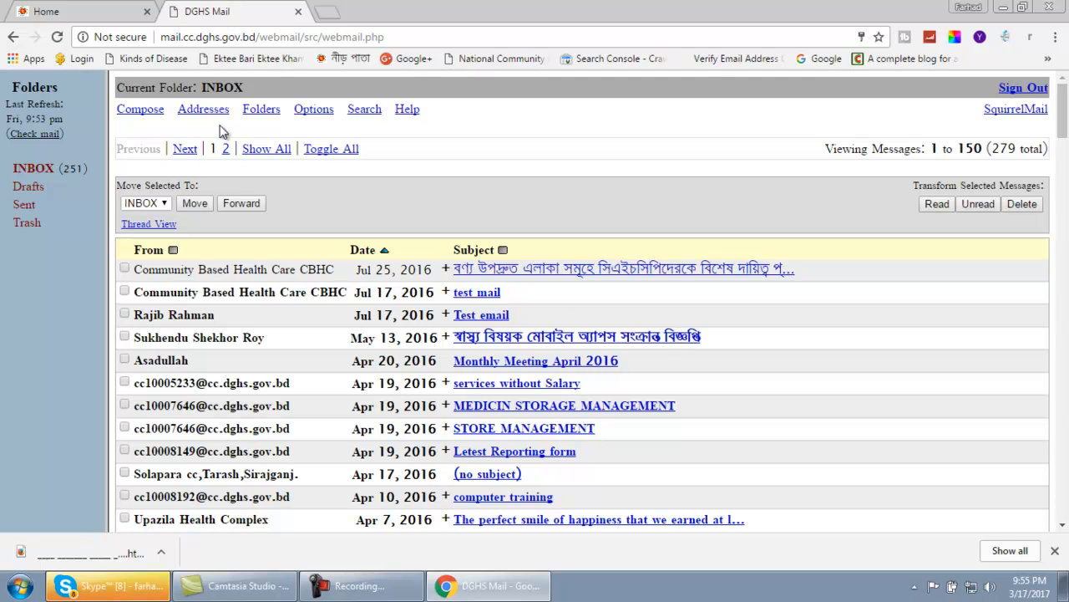
Step: Start a new message, fill the To field with the suggested addresses, and remove the second one so only the first recipient remains
left_click(135, 116)
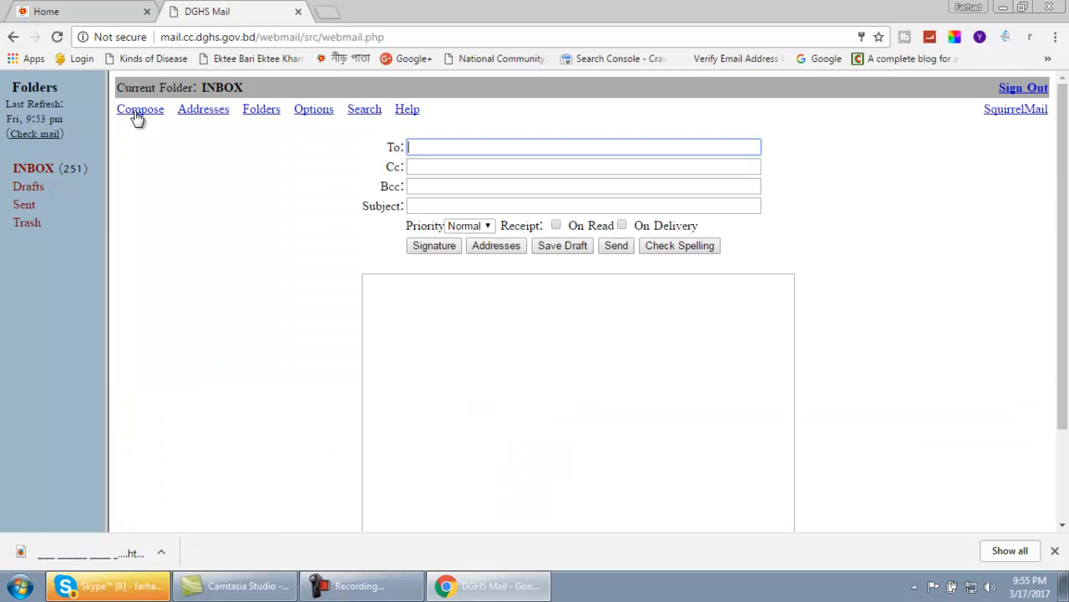
left_click(421, 146)
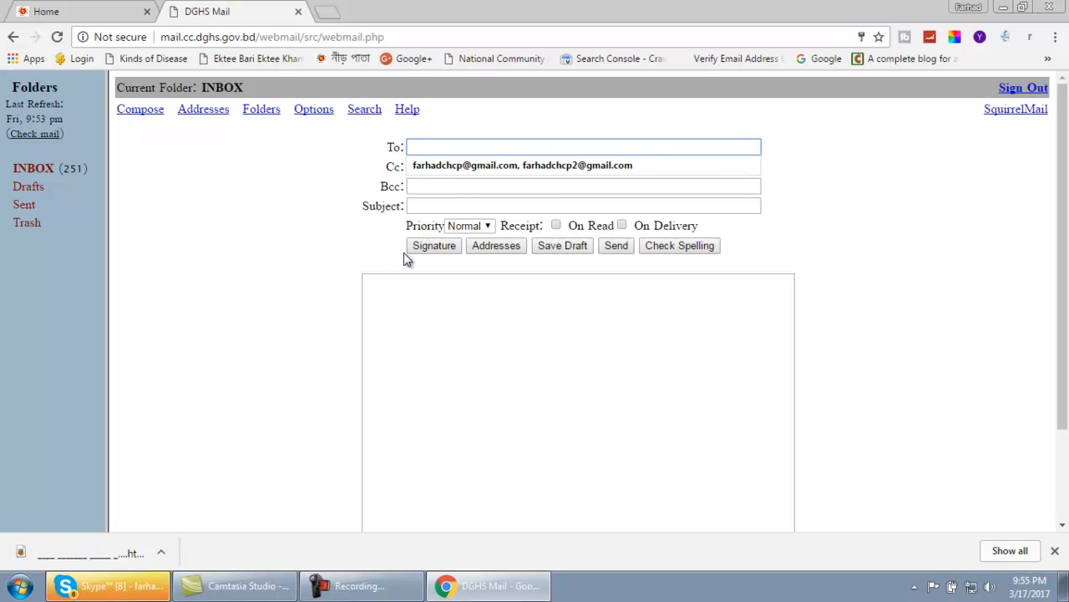
left_click(438, 167)
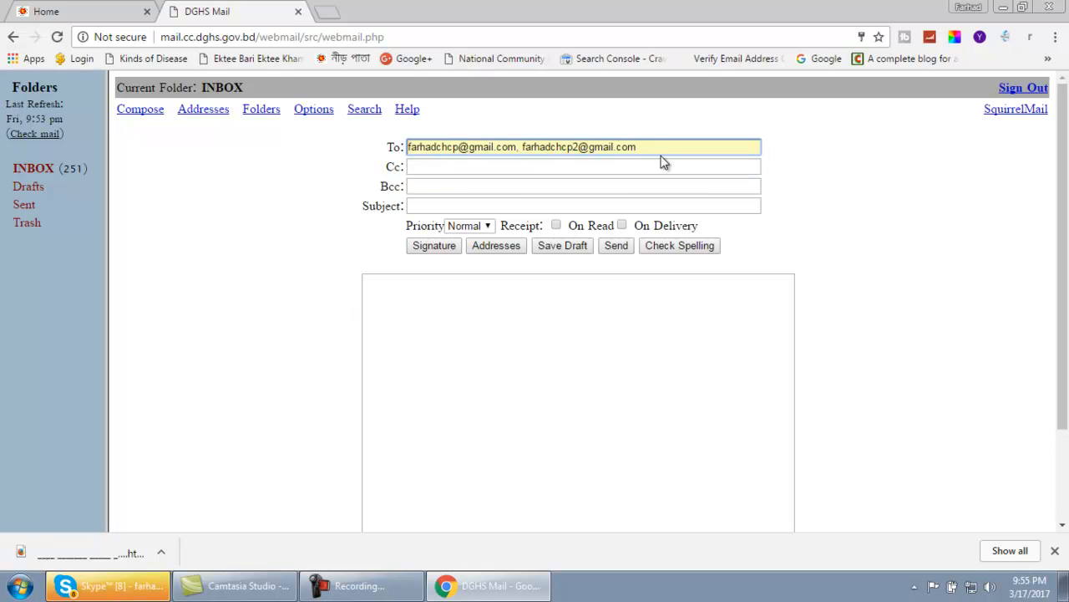
key("BackSpace")
key("BackSpace")
key("BackSpace")
key("BackSpace")
key("BackSpace")
key("BackSpace")
key("BackSpace")
key("BackSpace")
key("BackSpace")
key("BackSpace")
key("BackSpace")
key("BackSpace")
key("BackSpace")
key("BackSpace")
key("BackSpace")
key("BackSpace")
key("BackSpace")
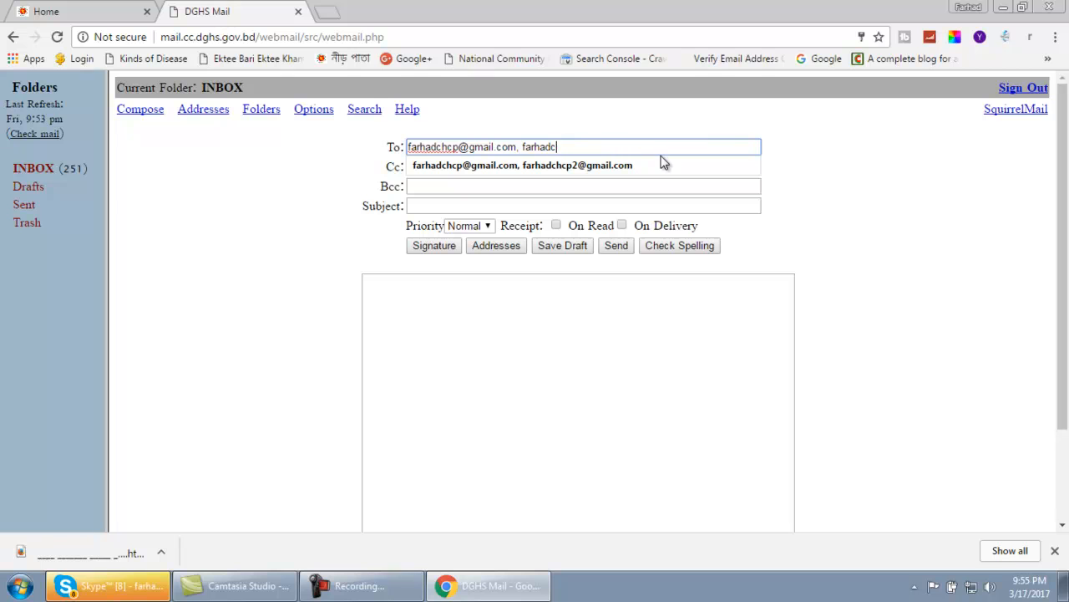
key("BackSpace")
key("BackSpace")
key("BackSpace")
key("BackSpace")
key("BackSpace")
key("BackSpace")
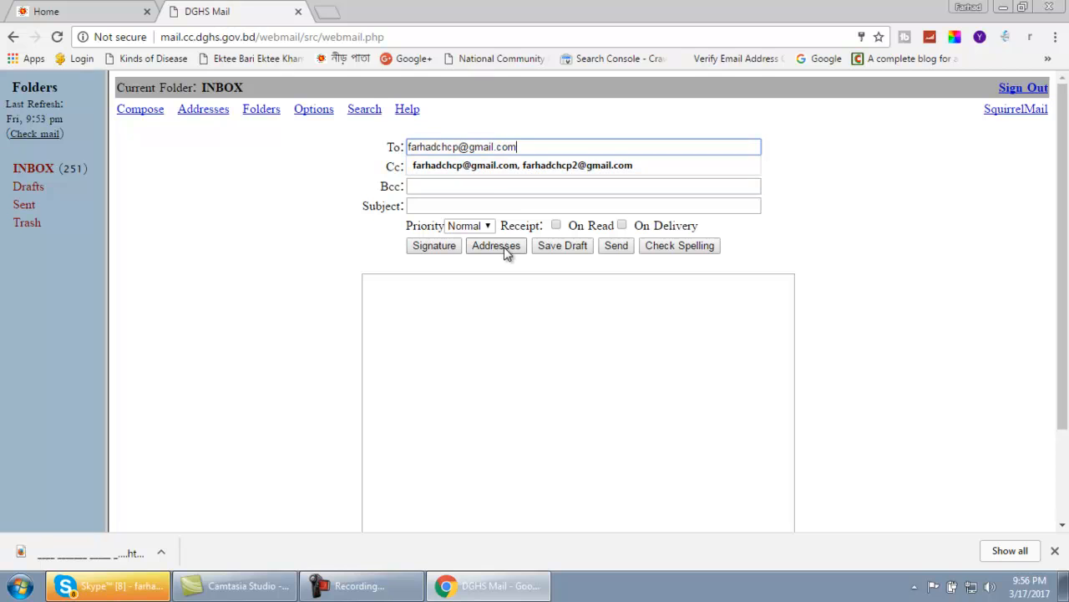
type(",")
key("BackSpace")
key("BackSpace")
left_click(302, 242)
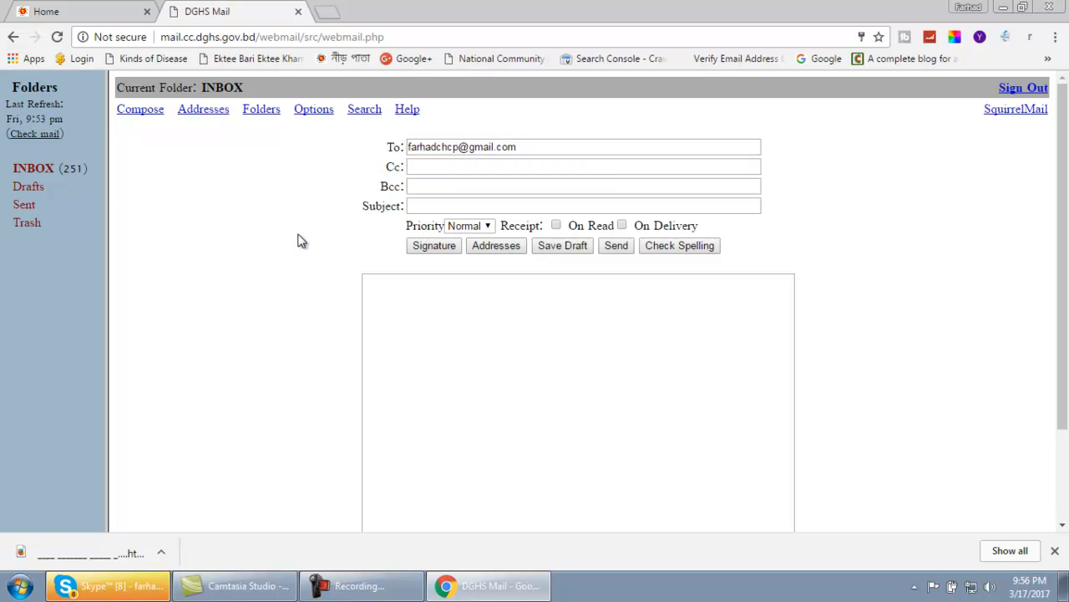
Step: Enter "Tast mail" as the message subject, leaving the Cc field empty
left_click(420, 167)
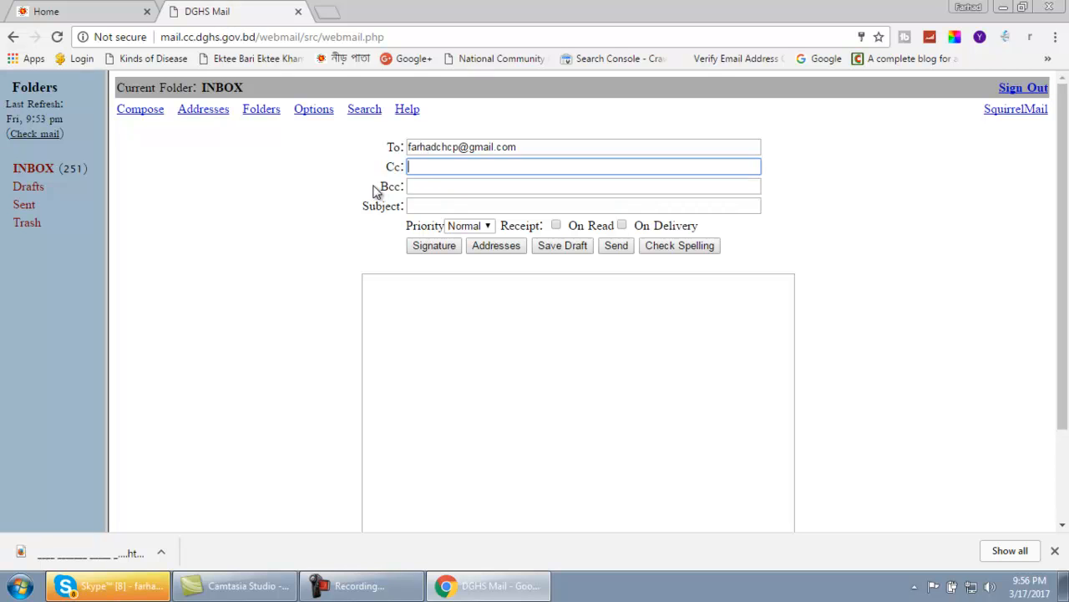
left_click(425, 206)
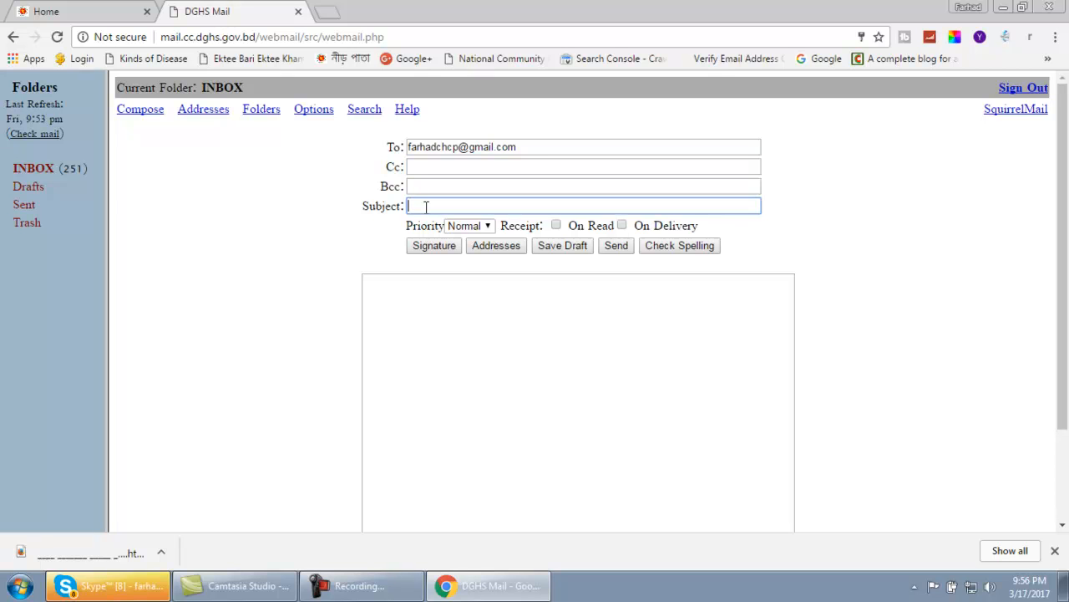
type("Tast n")
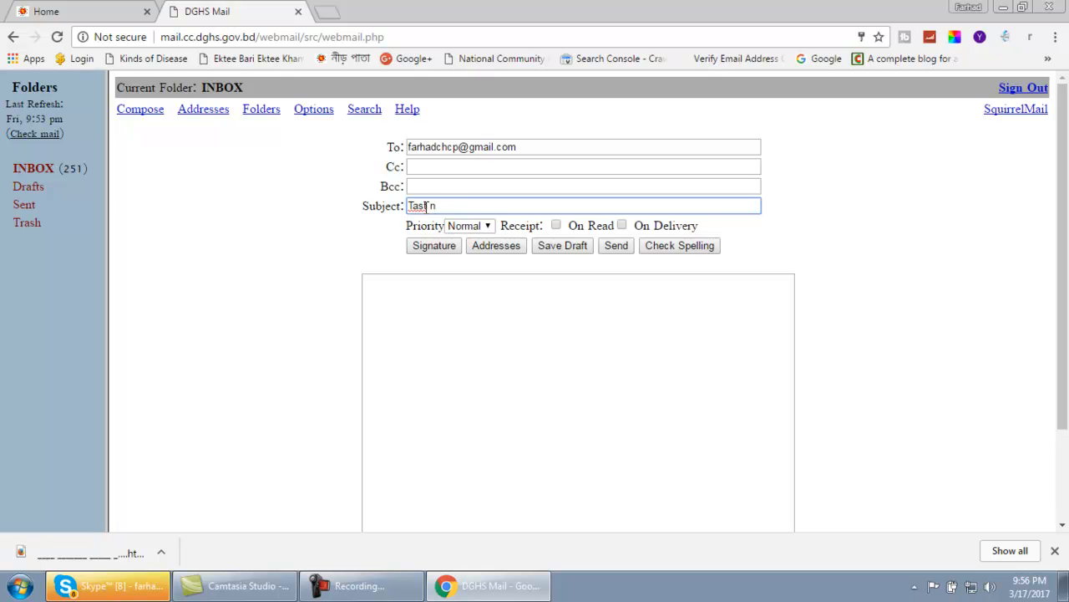
key("BackSpace")
type("ma")
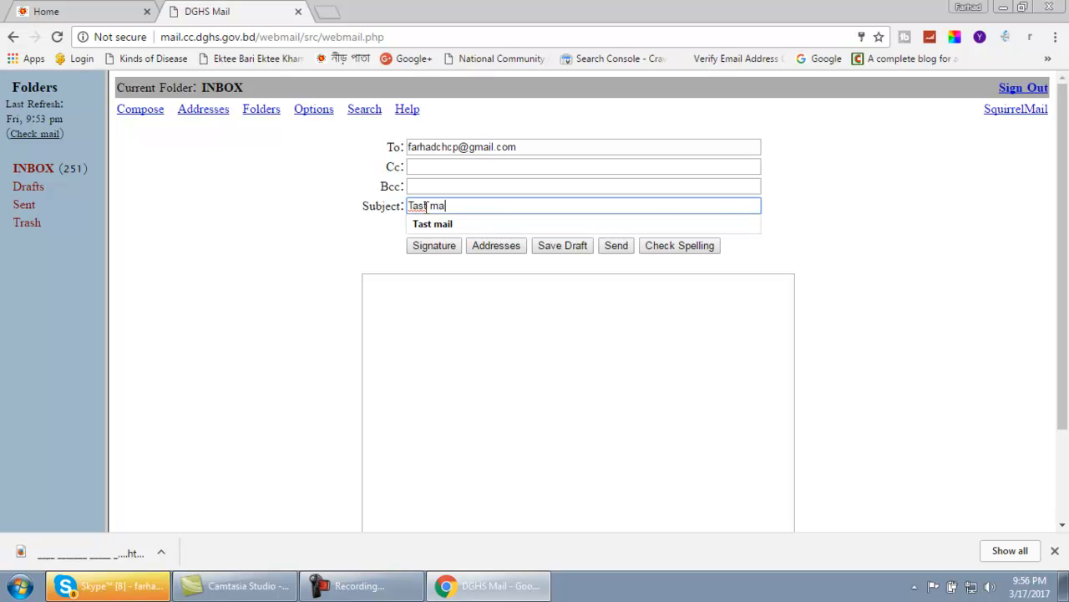
type("il")
left_click(454, 224)
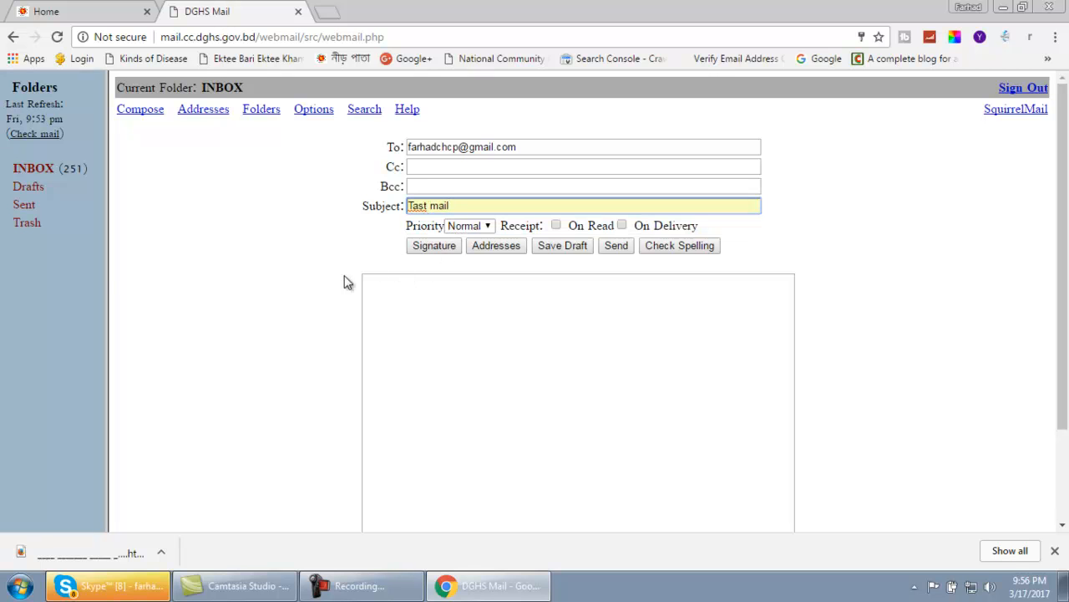
Step: Write "I am Chcp" as the message body
left_click(391, 318)
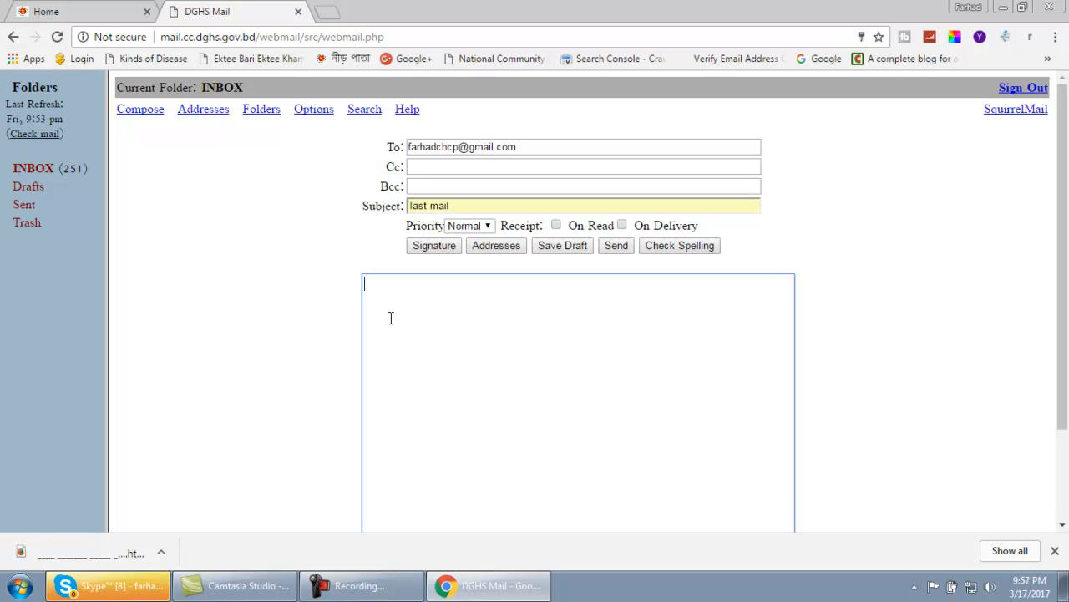
type("I")
type(" am")
type(" Cha")
type("a")
type("p")
Step: Choose the PDF "All CS- 228 (1)" from New folder on the Desktop as the file to attach to the message
scroll(470, 336, "down", 2)
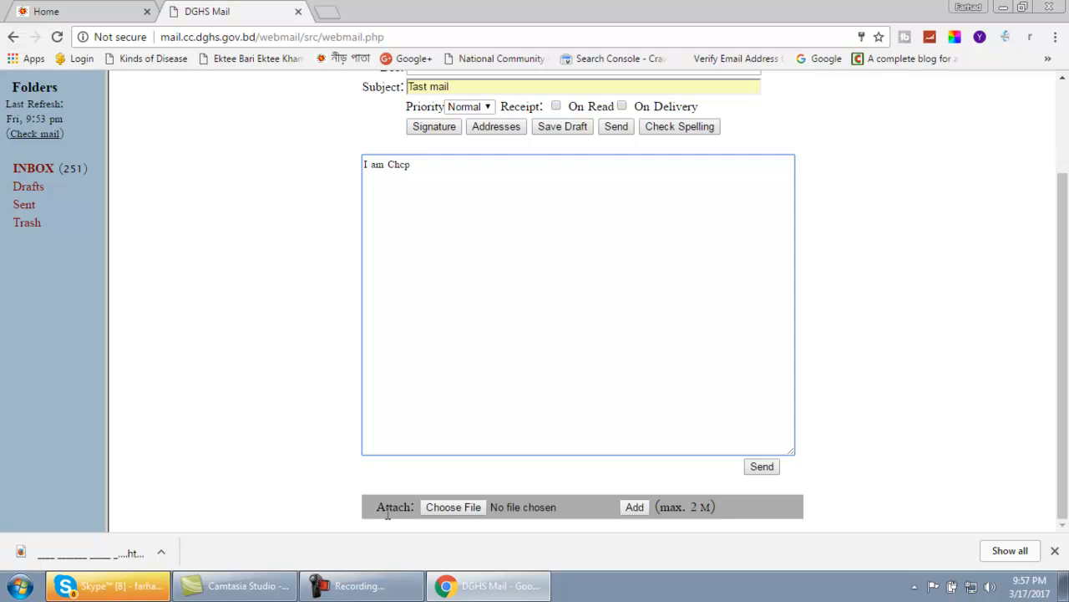
left_click(455, 507)
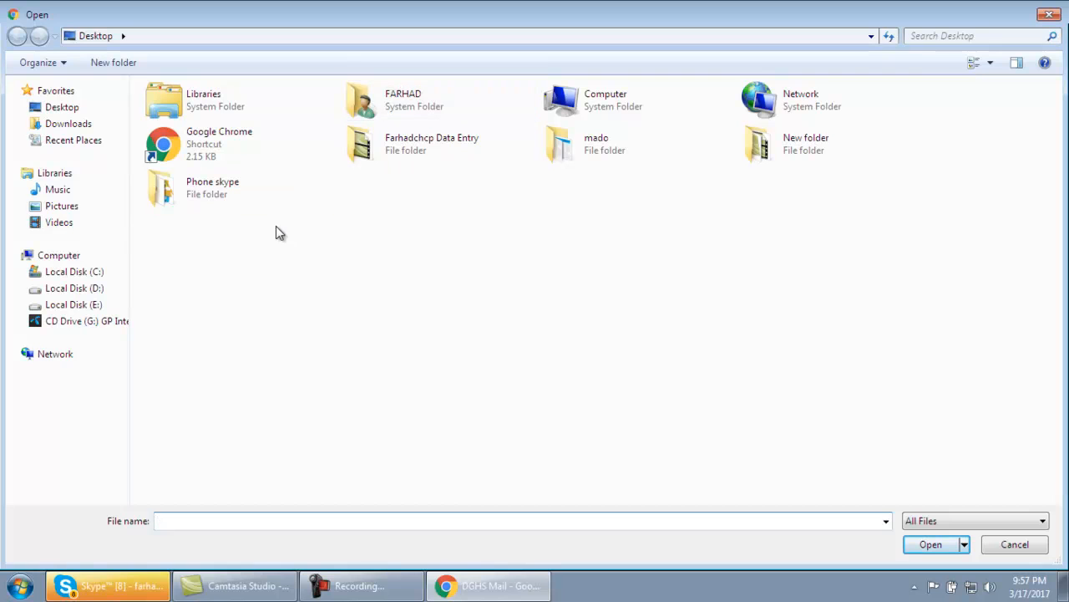
double_click(184, 191)
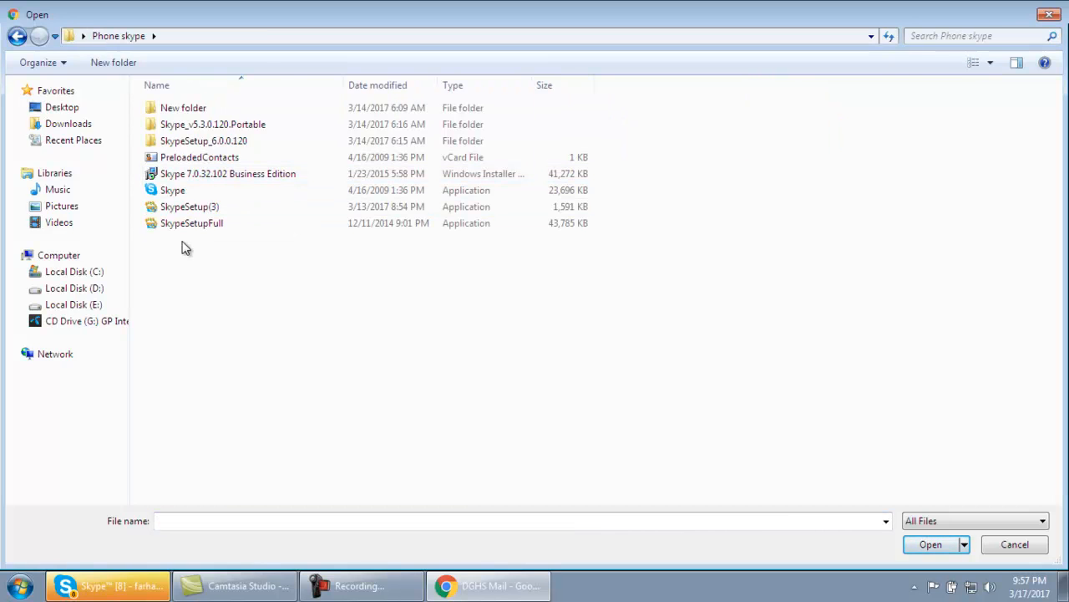
double_click(181, 108)
left_click(17, 35)
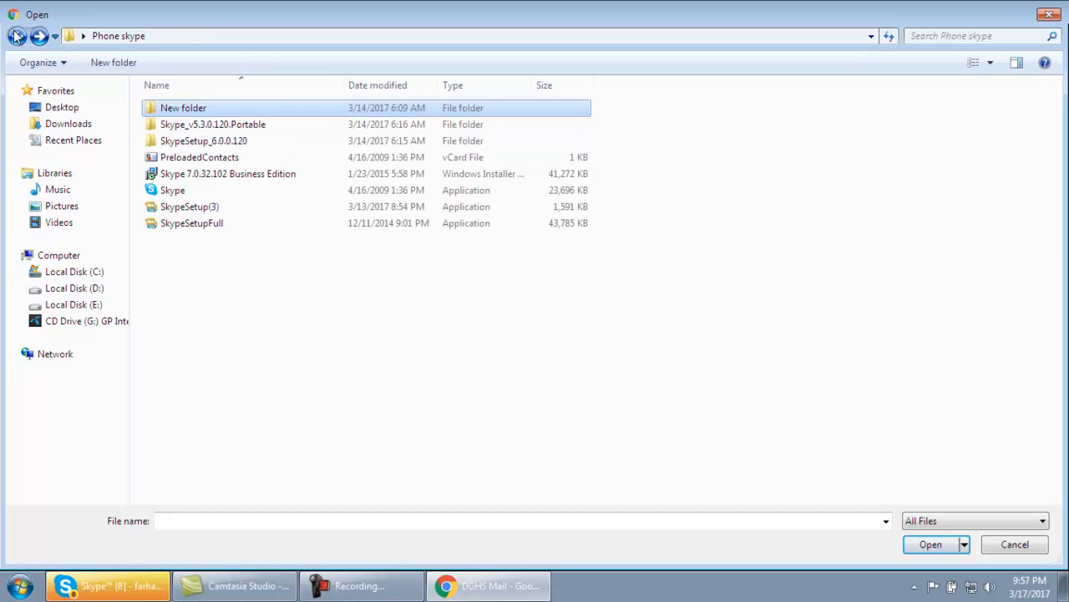
left_click(16, 35)
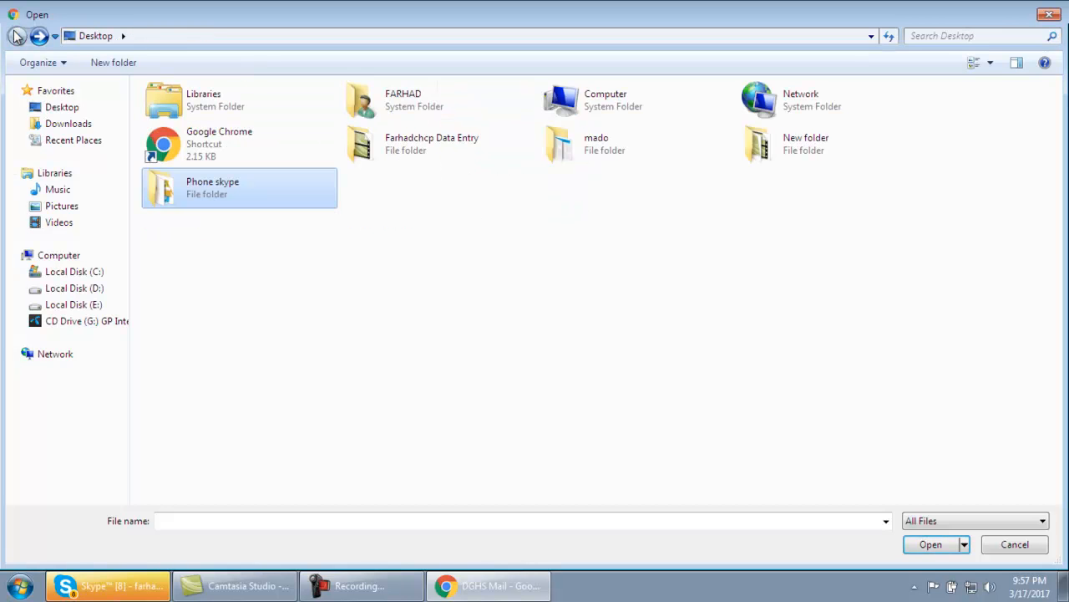
double_click(769, 148)
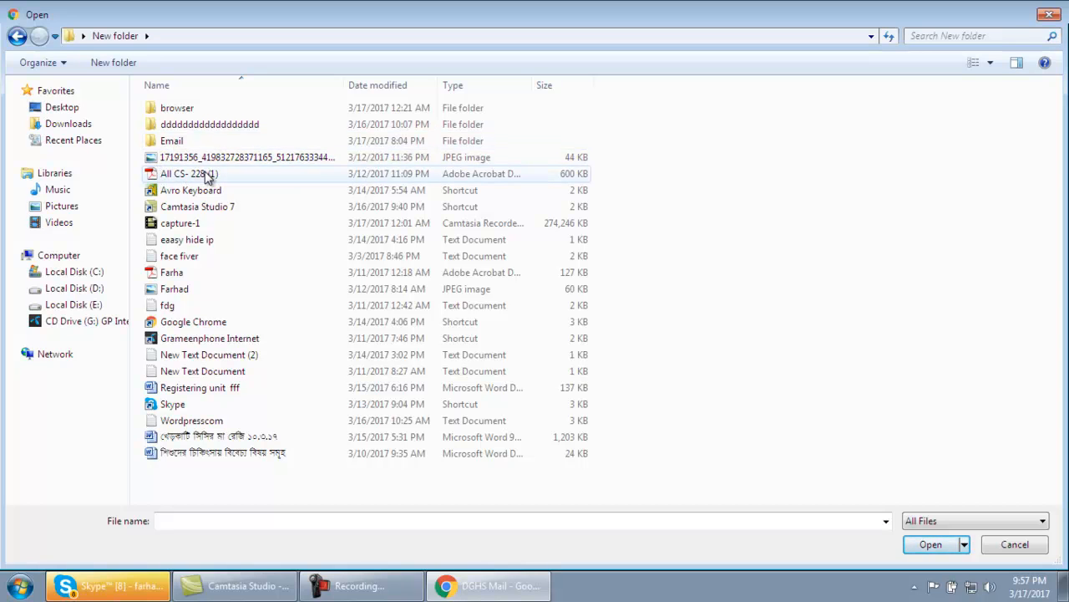
left_click(192, 174)
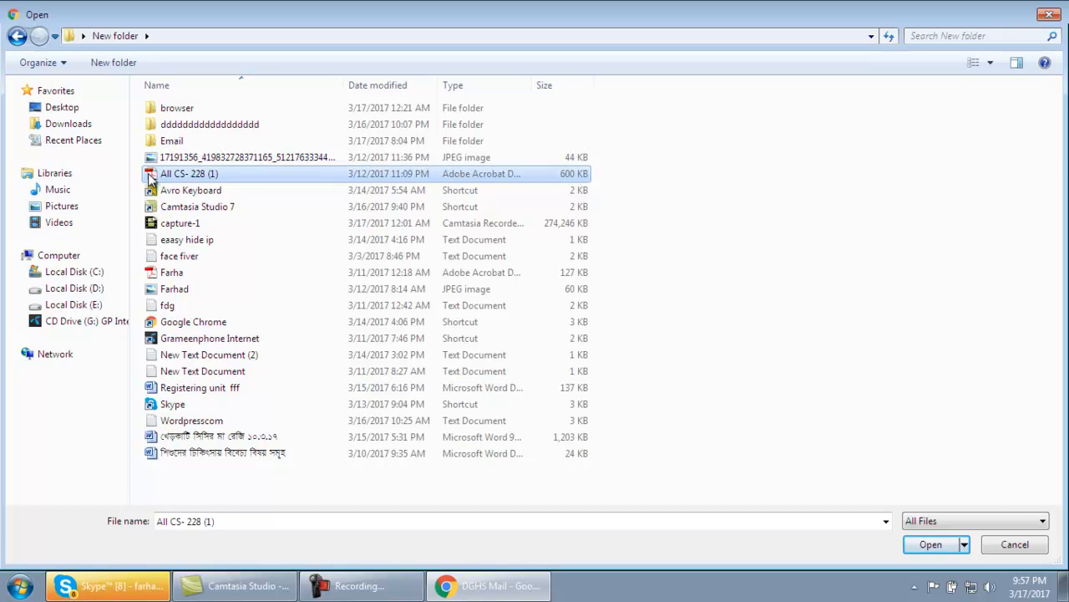
left_click(930, 544)
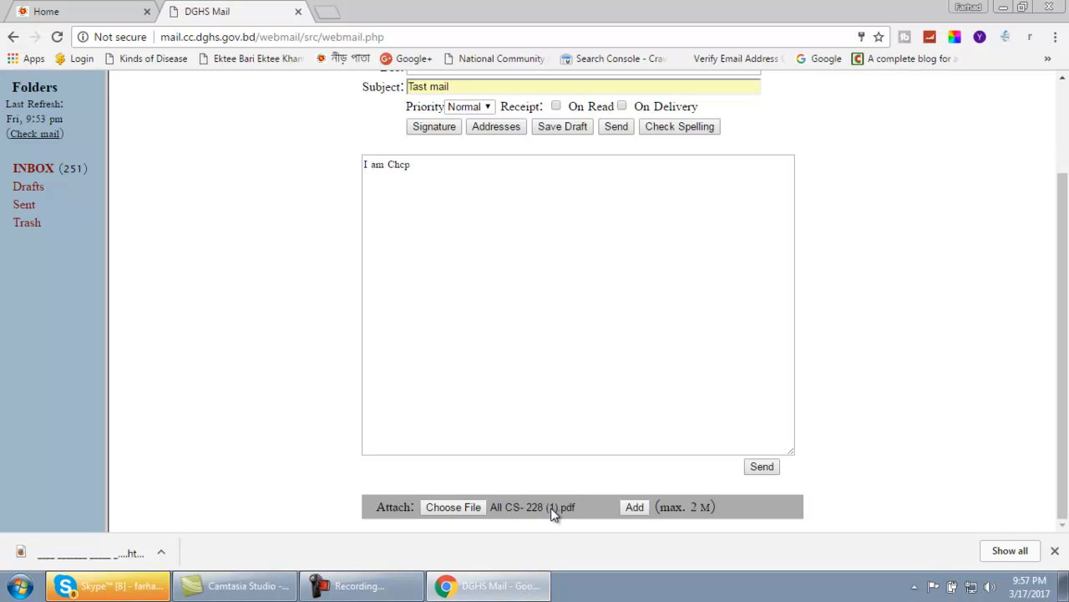
Step: Check the recipient in the To field and send the "Tast mail" message
scroll(346, 195, "up", 2)
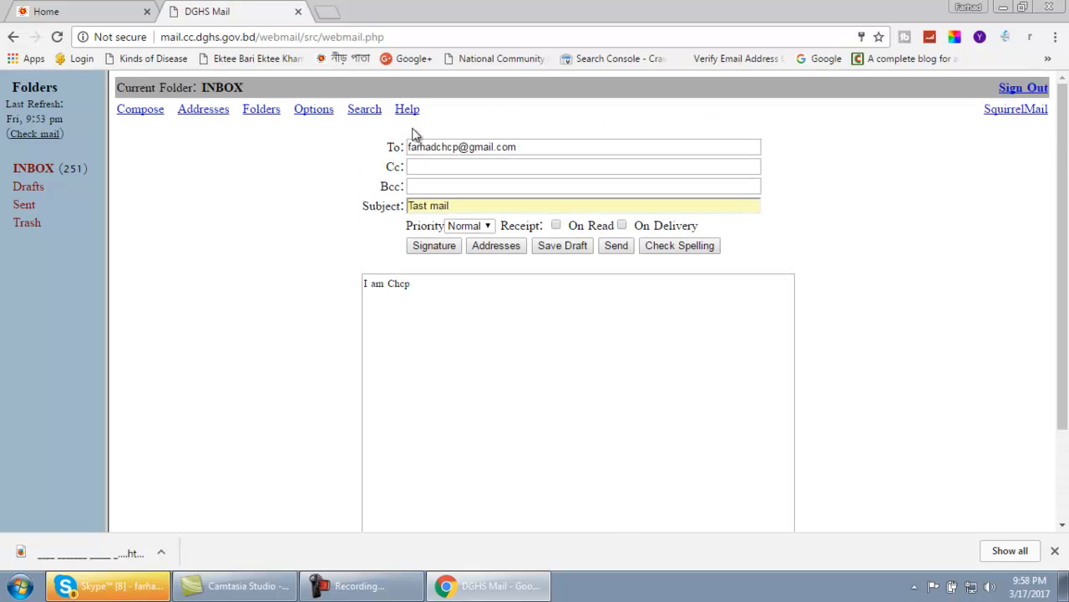
left_click(519, 147)
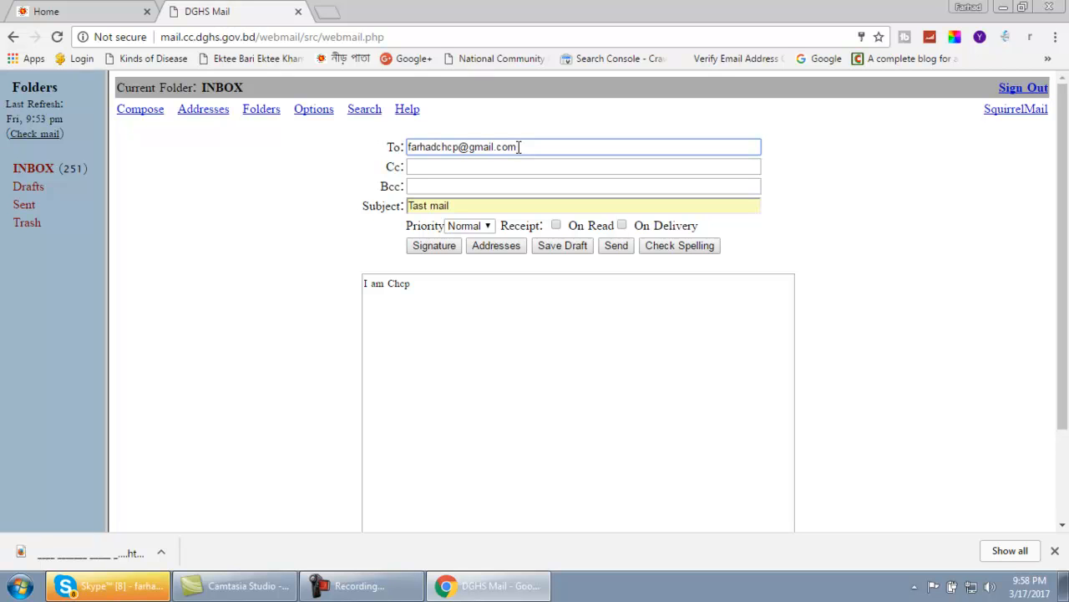
scroll(673, 415, "down", 2)
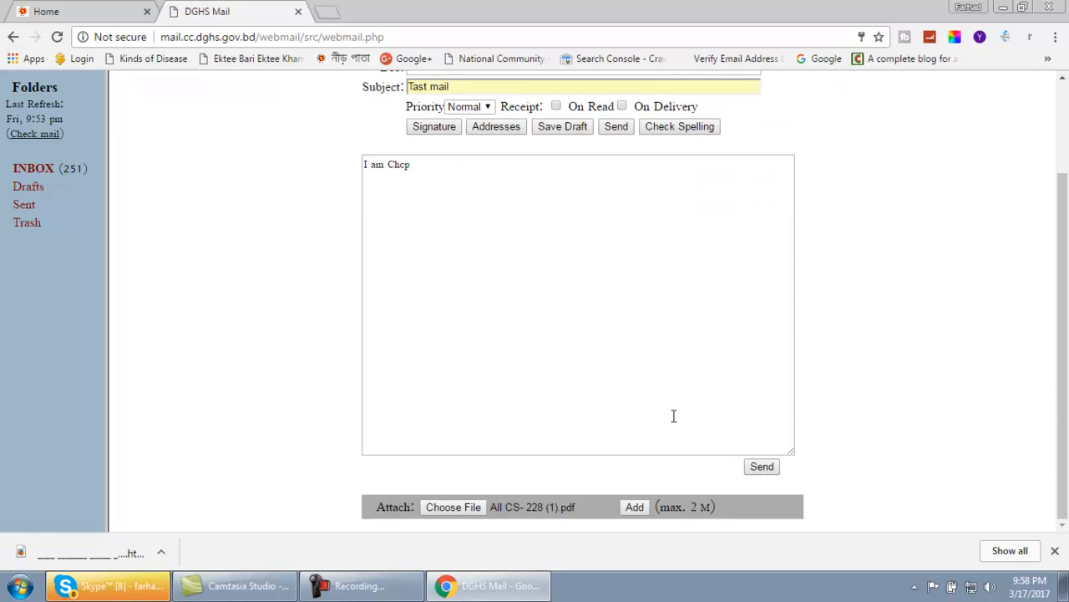
left_click(762, 466)
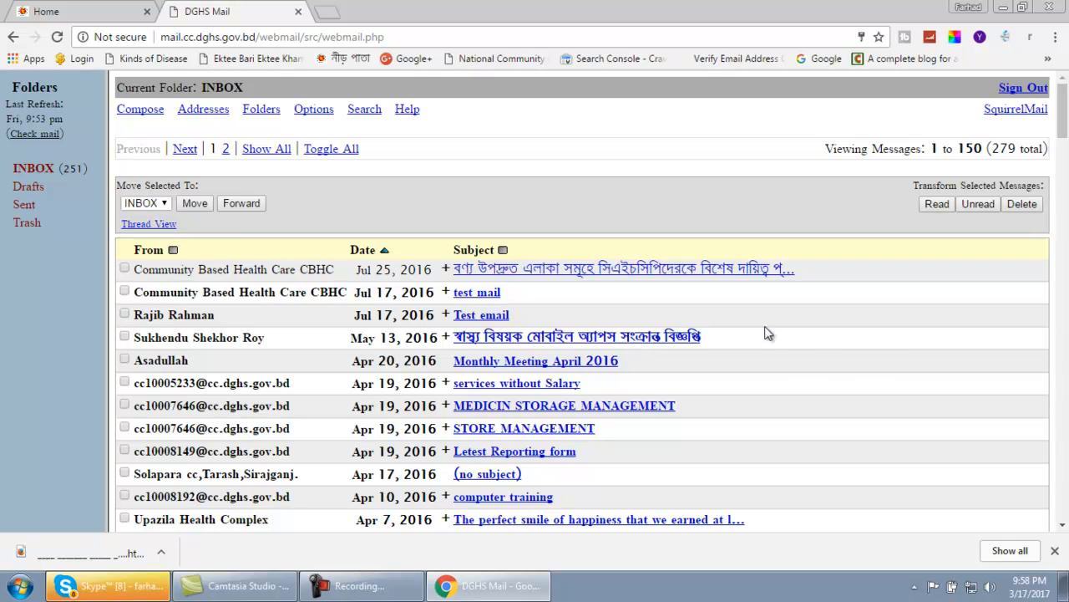
Step: Open the Sent folder to look for the sent message, and reload the webmail page
scroll(707, 306, "down", 4)
scroll(646, 271, "up", 4)
left_click(22, 210)
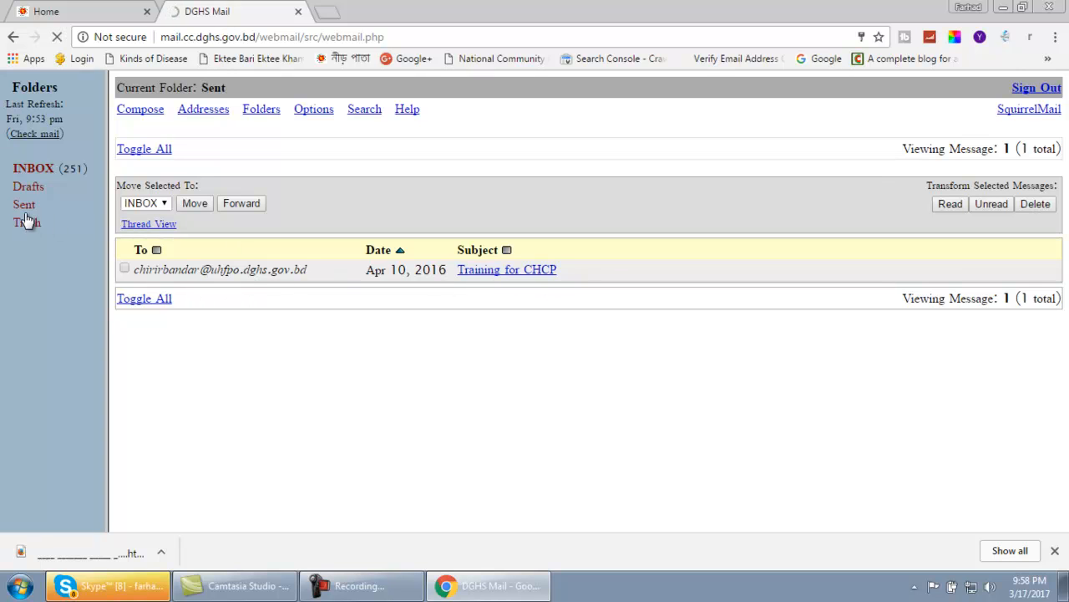
left_click(57, 38)
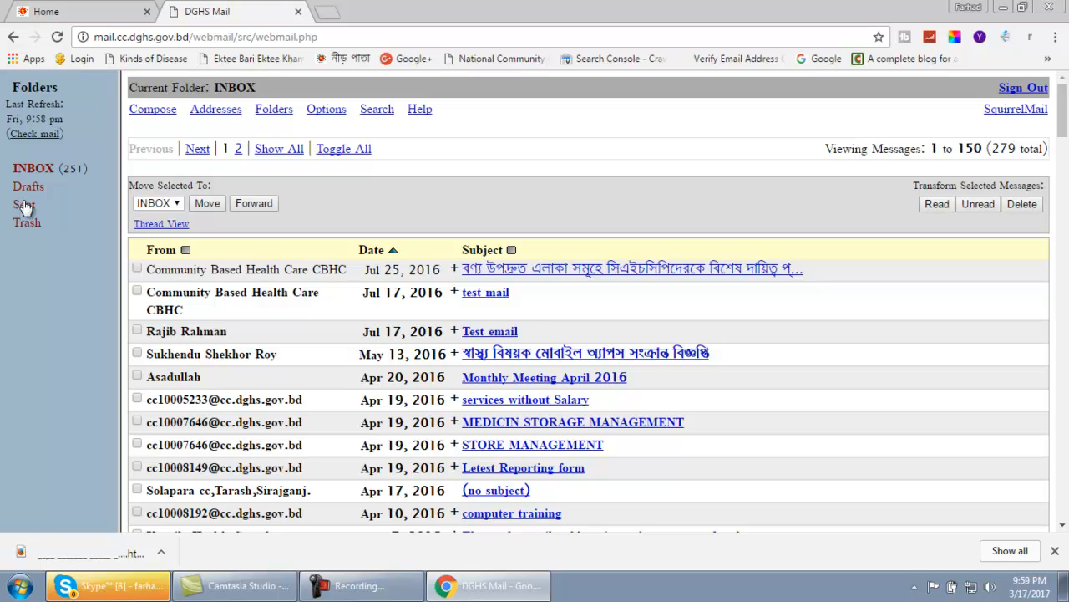
Step: Open the inbox message "Letest Reporting form", review its text and attachments, and delete it
scroll(627, 432, "down", 3)
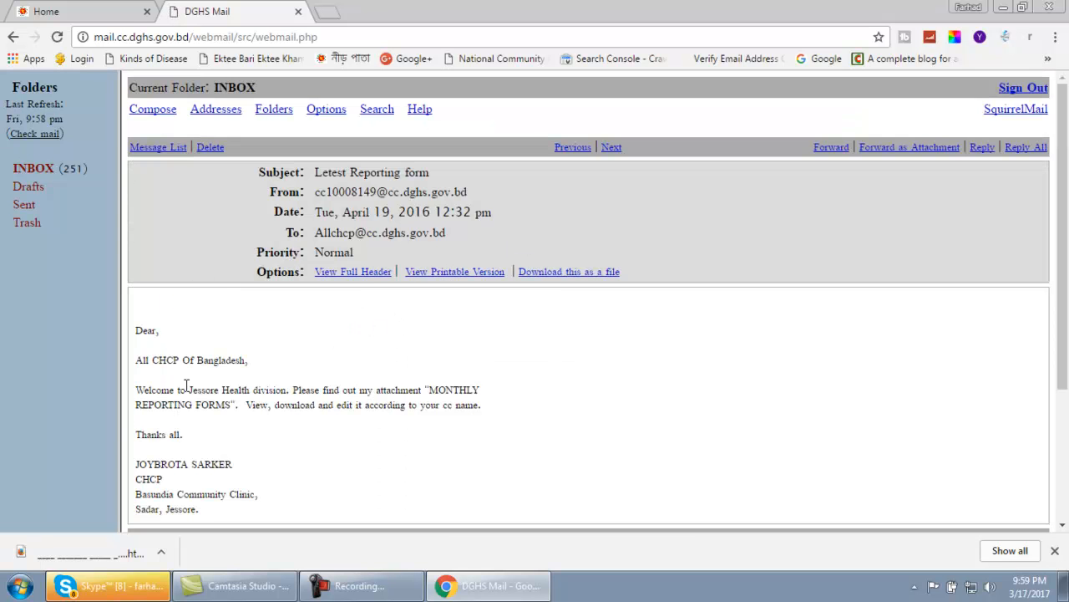
scroll(306, 377, "down", 2)
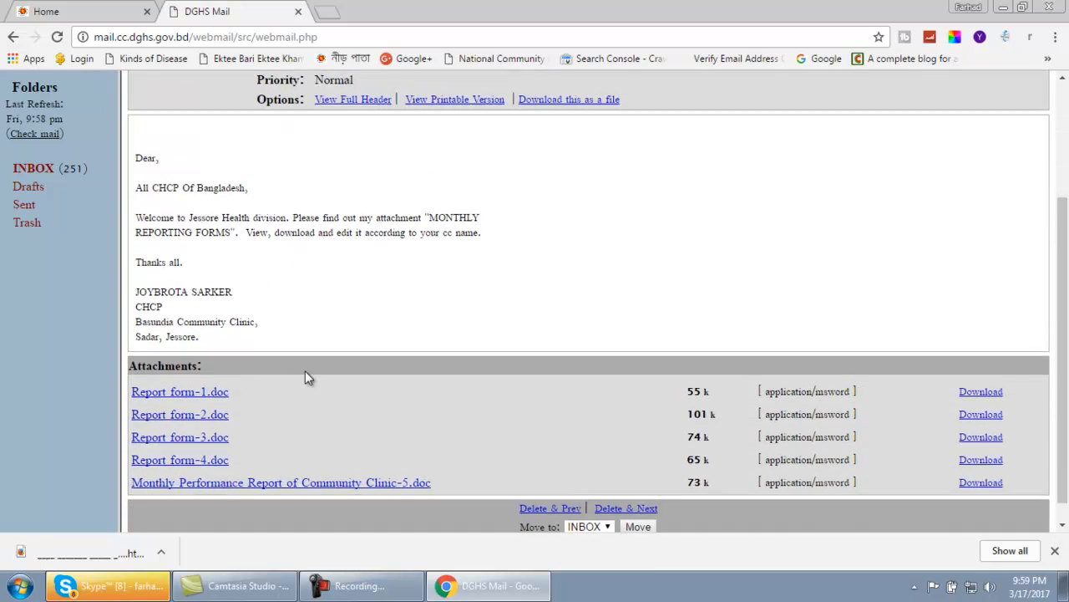
scroll(305, 371, "down", 1)
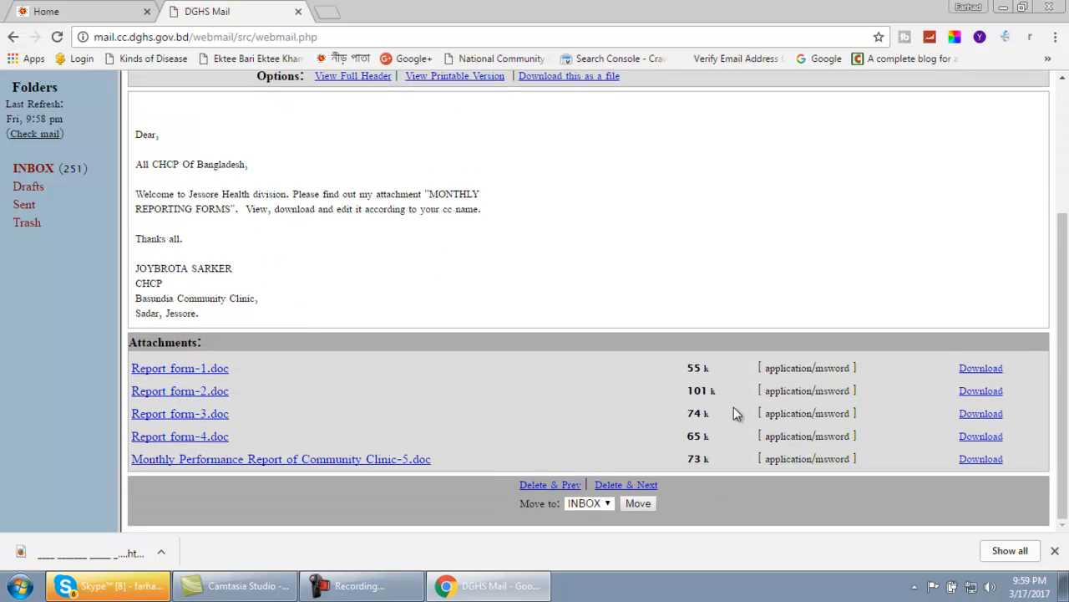
scroll(610, 382, "up", 3)
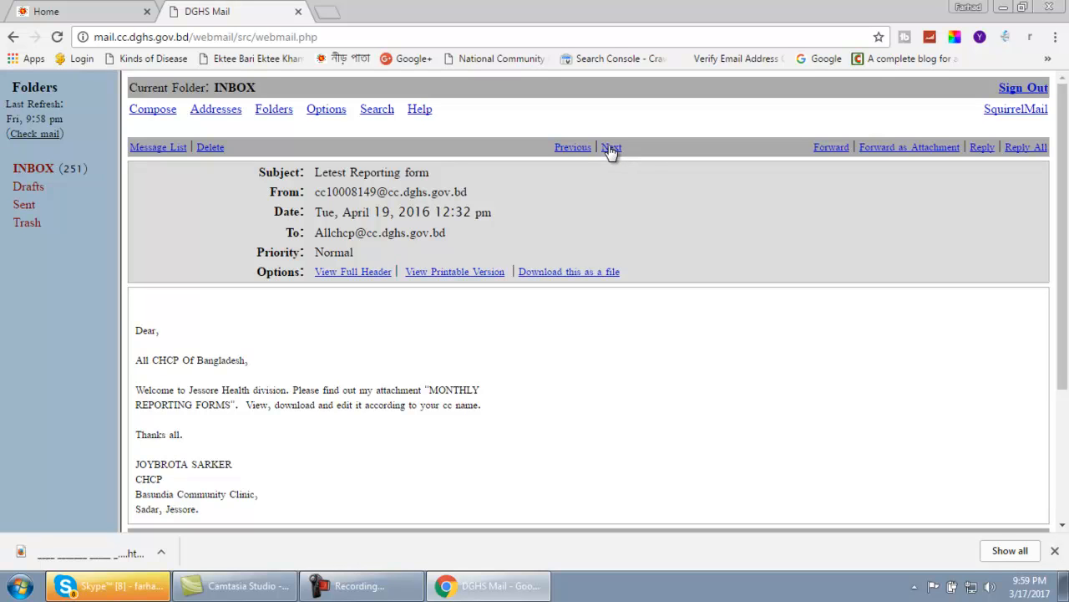
left_click(209, 151)
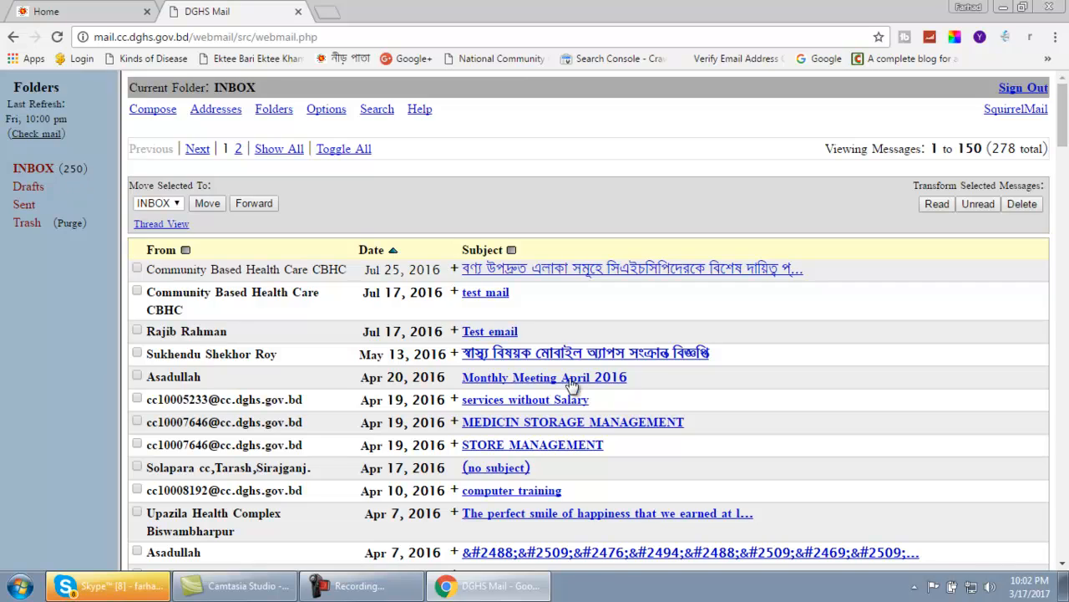
Step: Look through the inbox message list, comparing the senders, dates and subjects of recent and older mail
scroll(571, 381, "down", 5)
scroll(571, 381, "down", 10)
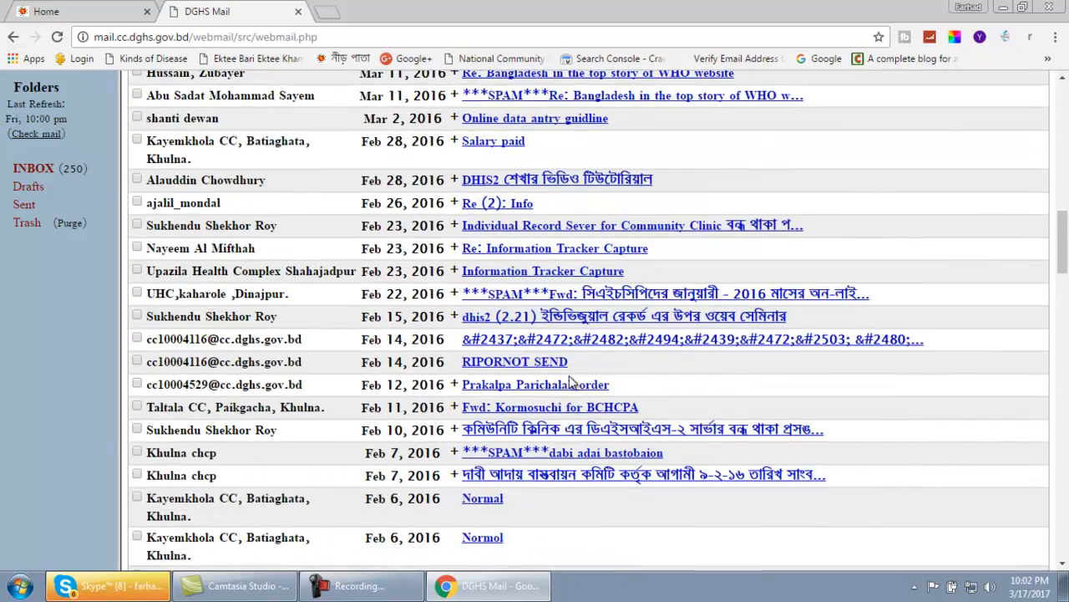
scroll(571, 381, "up", 4)
scroll(571, 381, "up", 12)
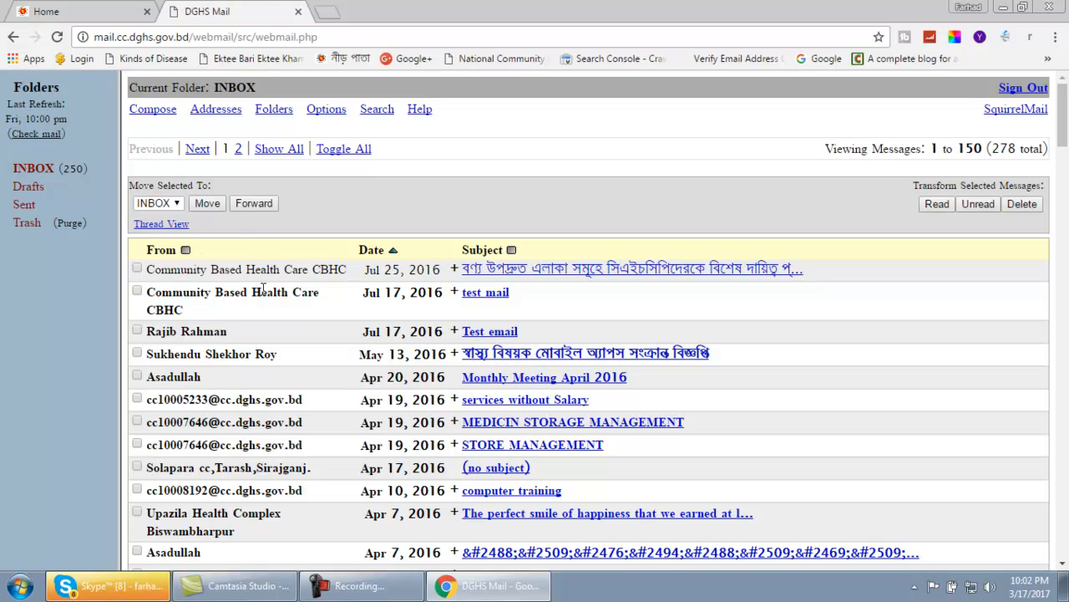
scroll(221, 310, "down", 5)
scroll(233, 314, "down", 5)
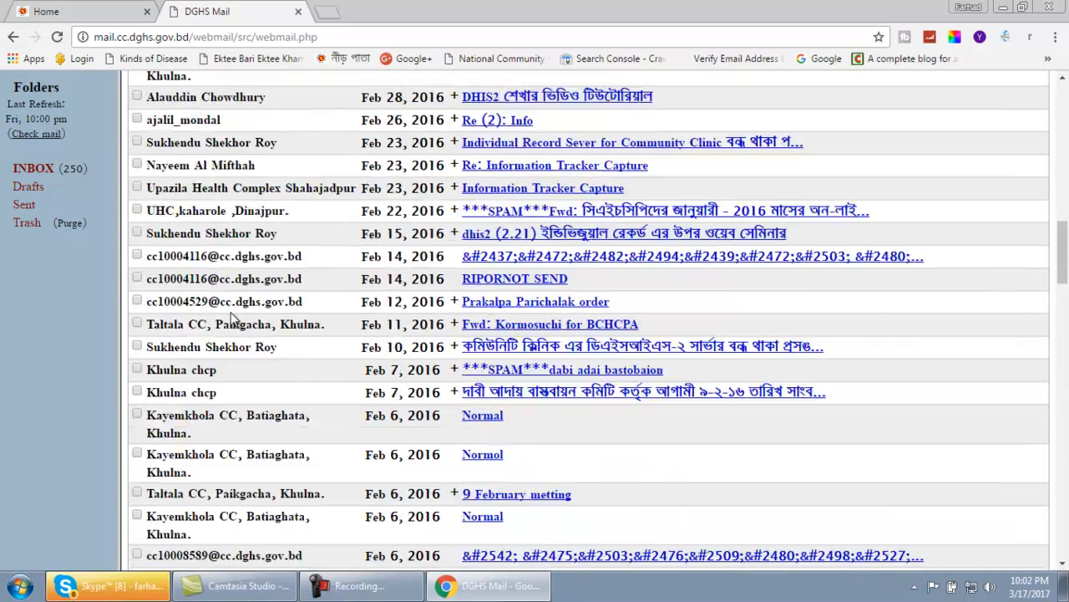
scroll(277, 326, "up", 10)
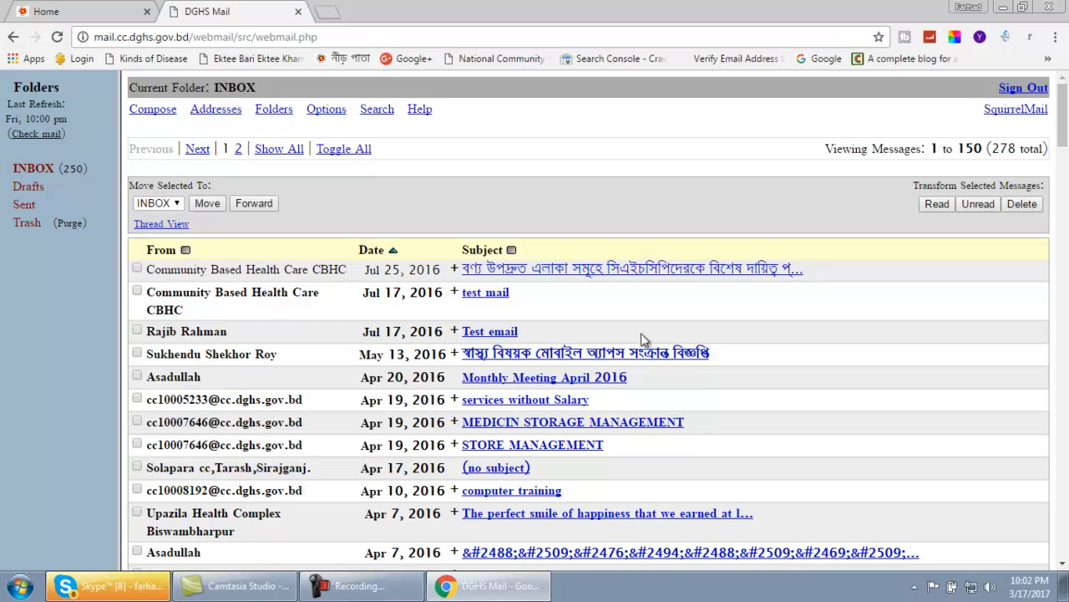
scroll(640, 339, "down", 15)
scroll(616, 345, "down", 5)
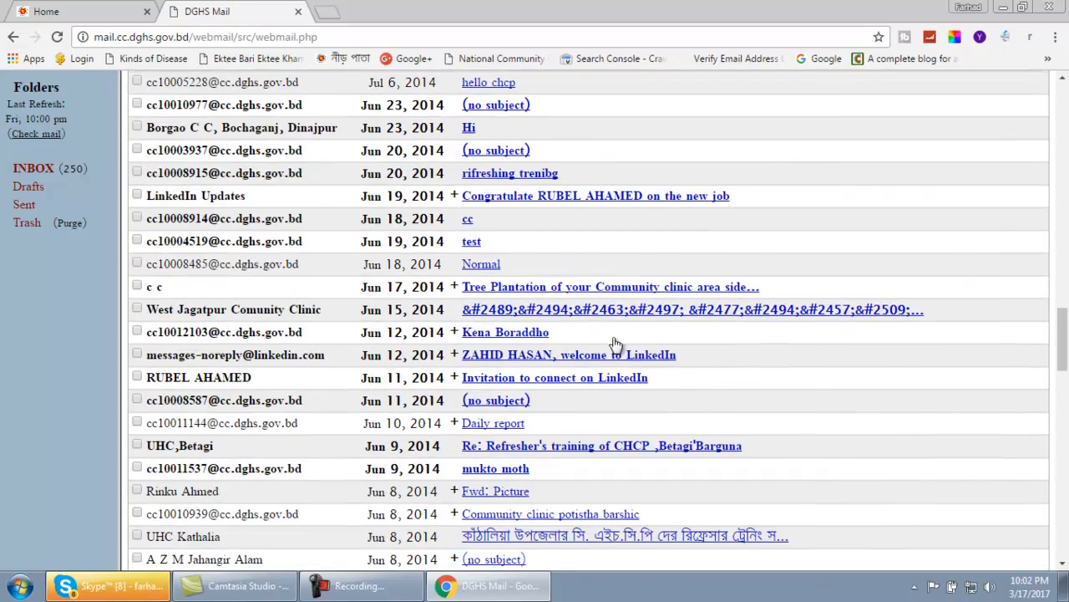
scroll(614, 342, "up", 5)
scroll(223, 322, "down", 8)
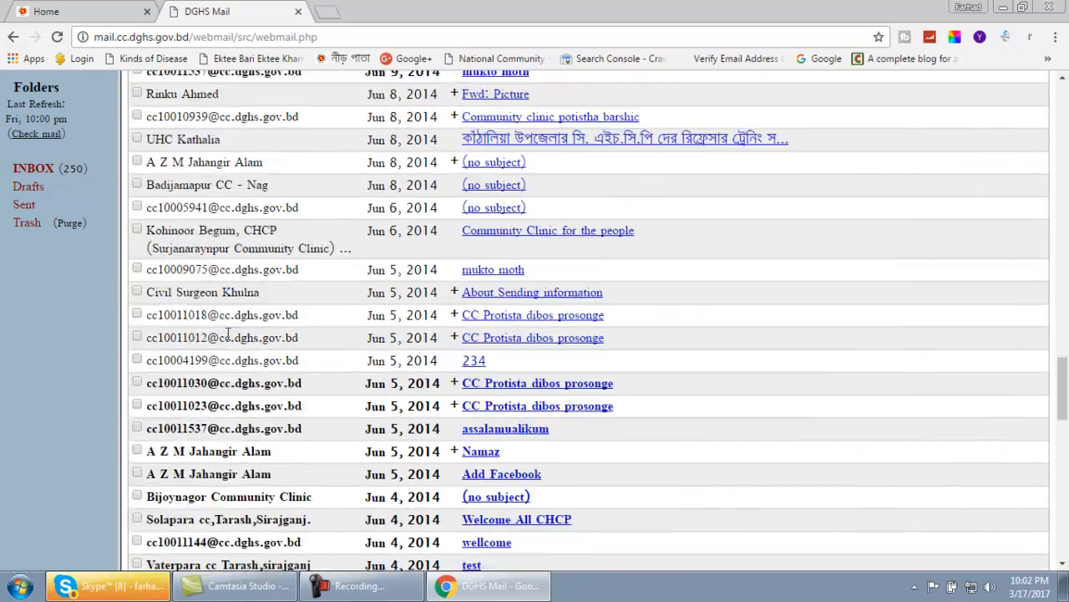
scroll(226, 325, "up", 5)
scroll(226, 328, "up", 3)
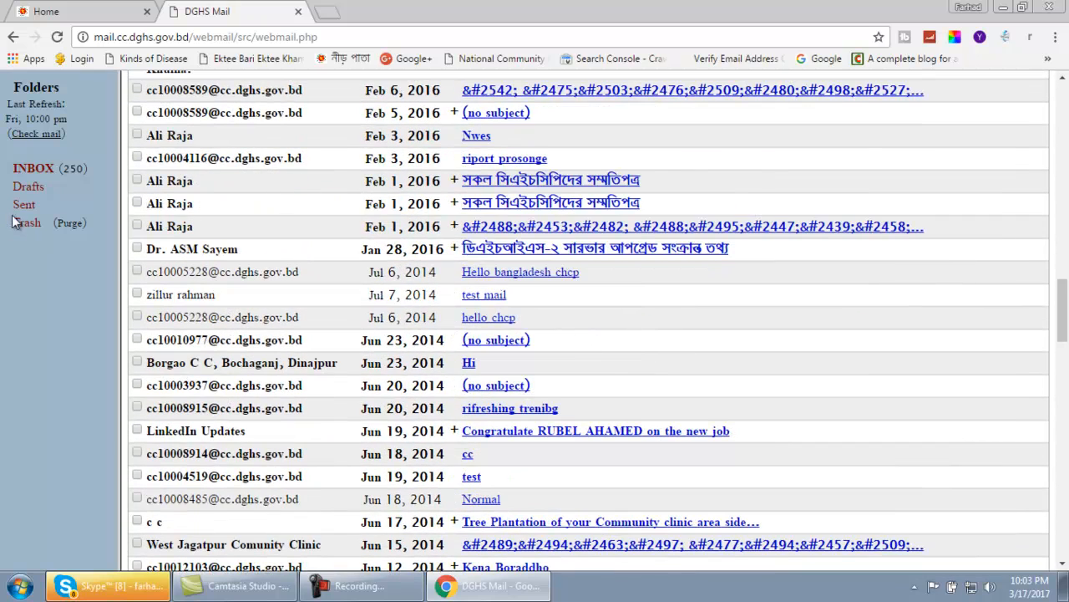
Step: Check the Trash folder for the deleted message and return to the inbox
left_click(22, 224)
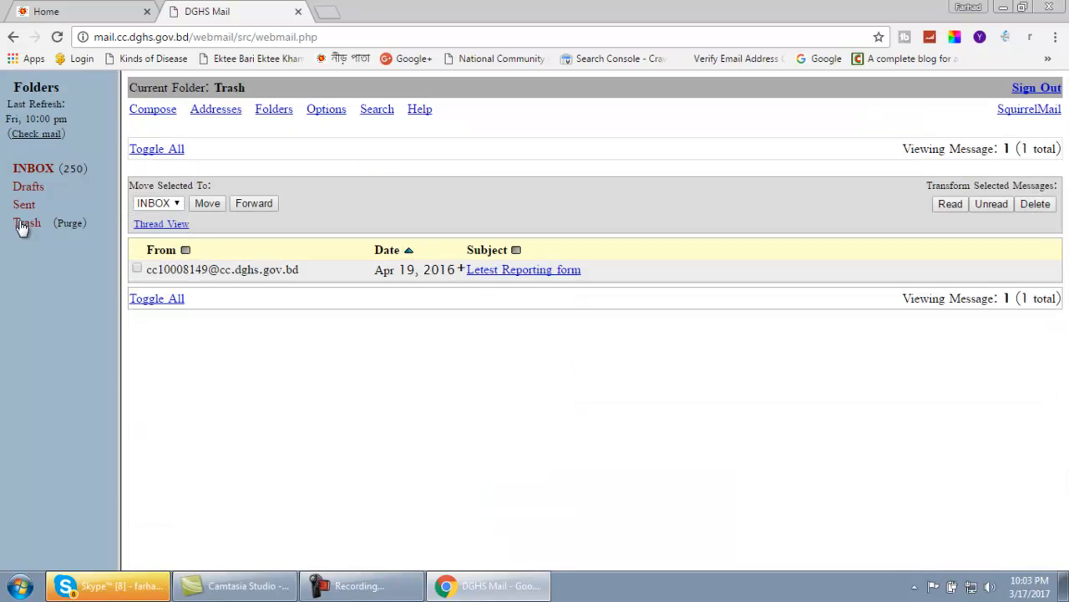
left_click(36, 170)
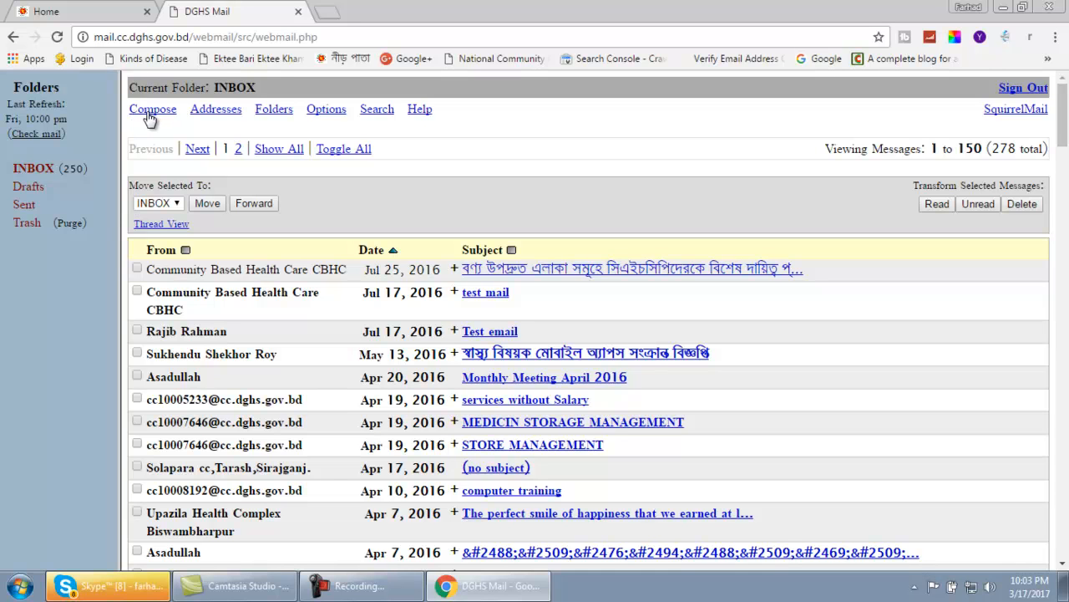
Step: Open the address book and examine the e-mail address, first name and last name fields for adding a contact
left_click(212, 115)
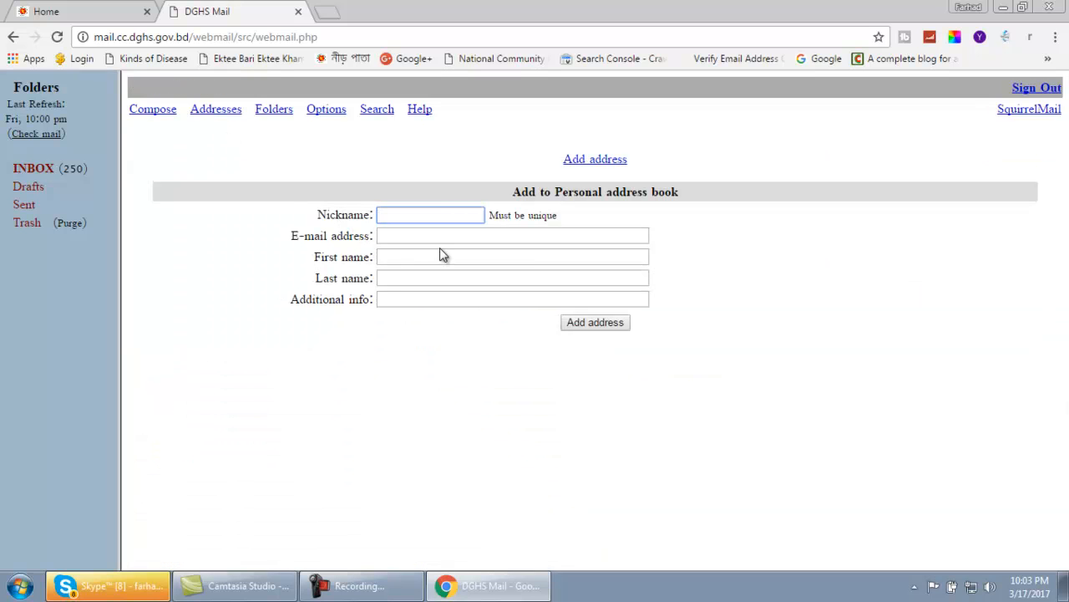
left_click(386, 237)
left_click(389, 255)
left_click(391, 272)
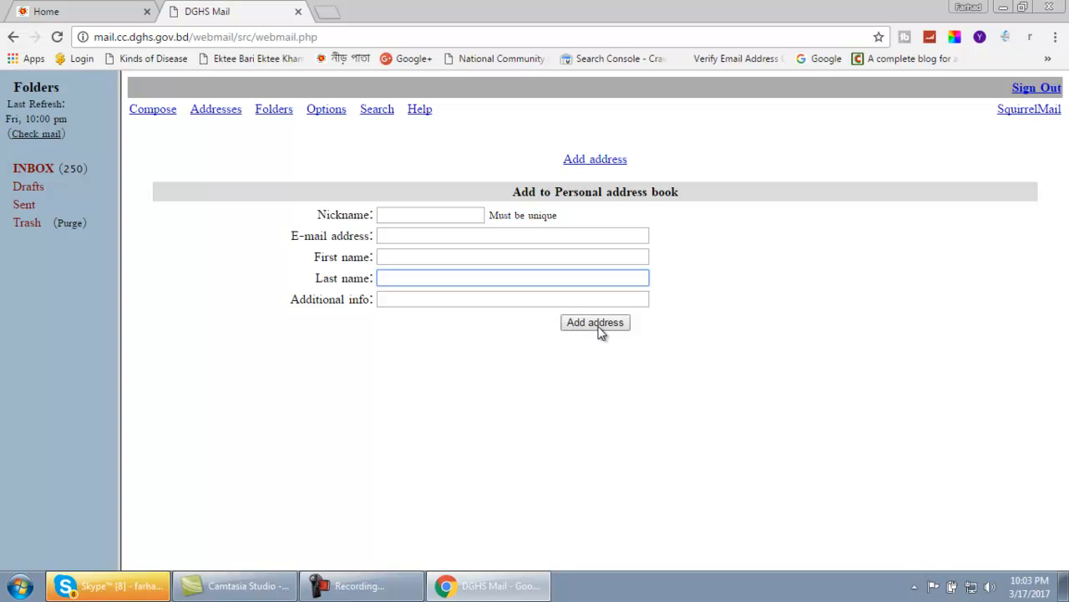
Step: View the folder management page and open the webmail options
left_click(275, 109)
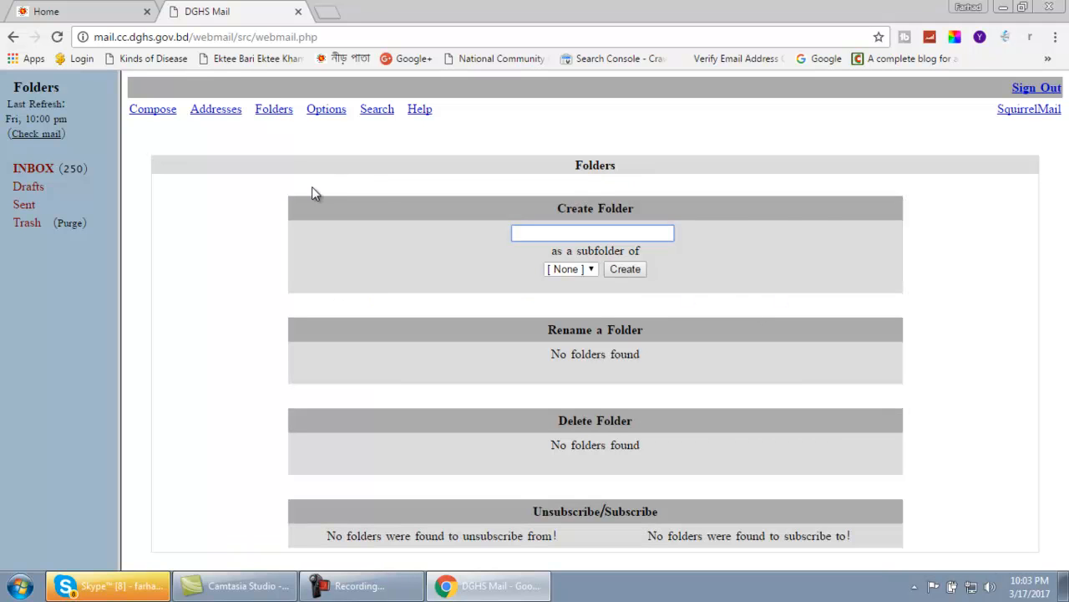
left_click(327, 114)
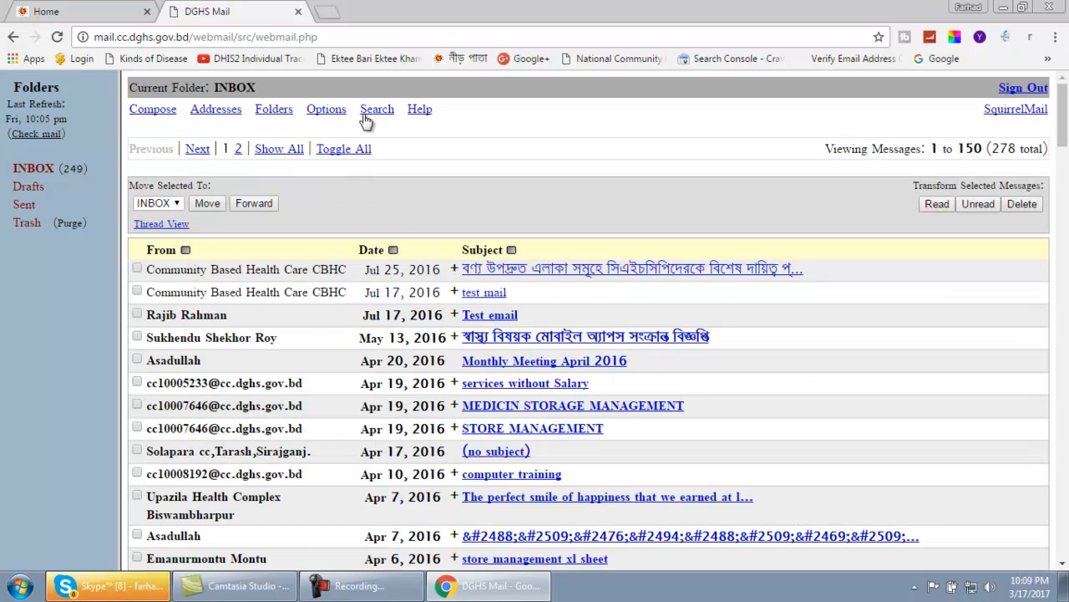
Step: View the message search page and return to the inbox
left_click(377, 112)
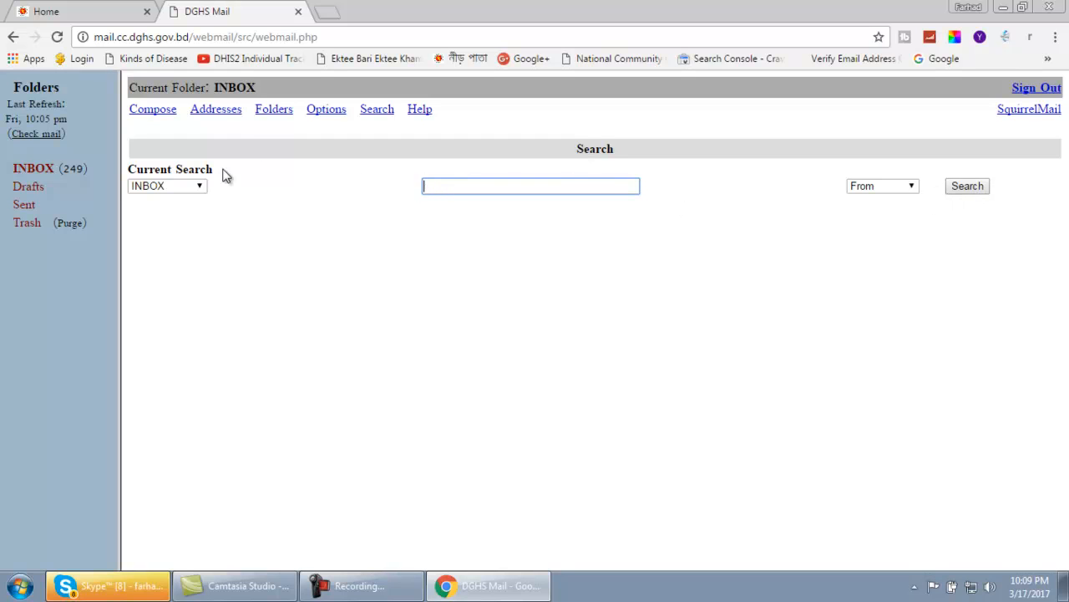
left_click(36, 168)
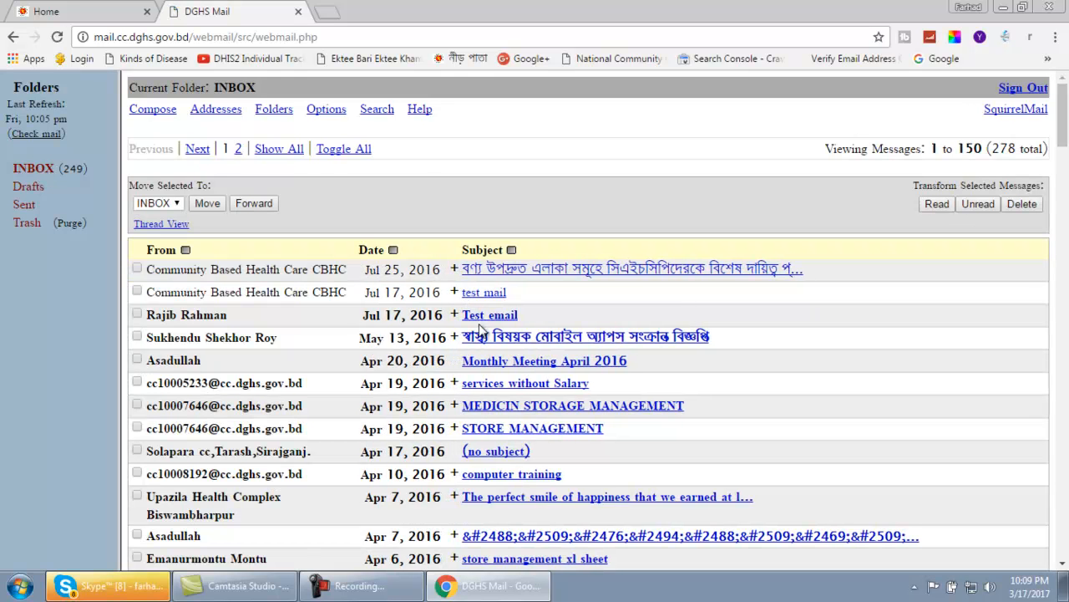
Step: Open the webmail help and read through its Message Index chapter
left_click(420, 114)
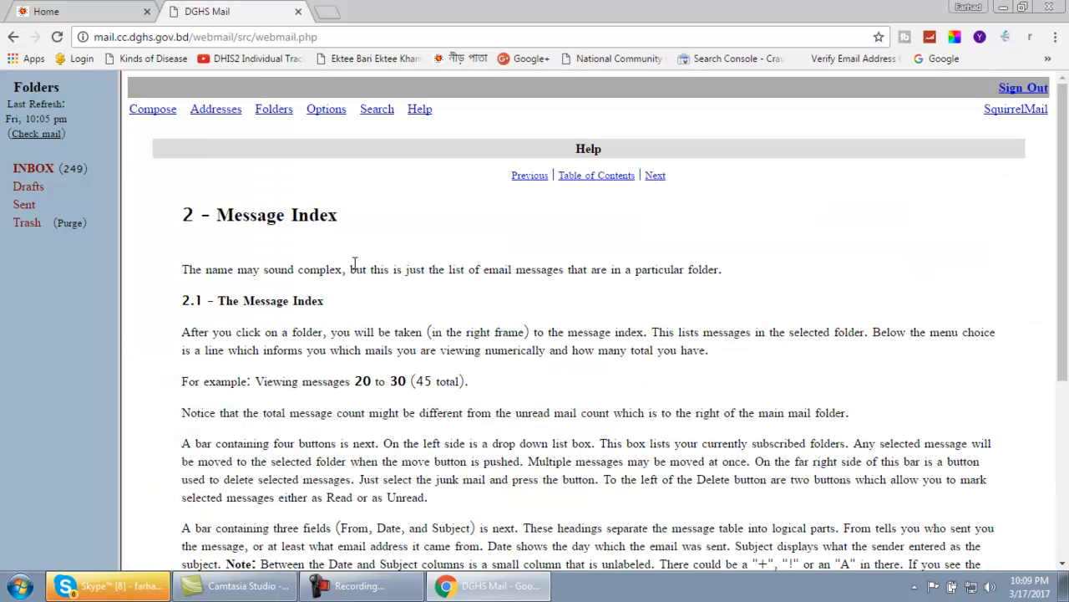
scroll(285, 267, "down", 4)
scroll(384, 327, "up", 4)
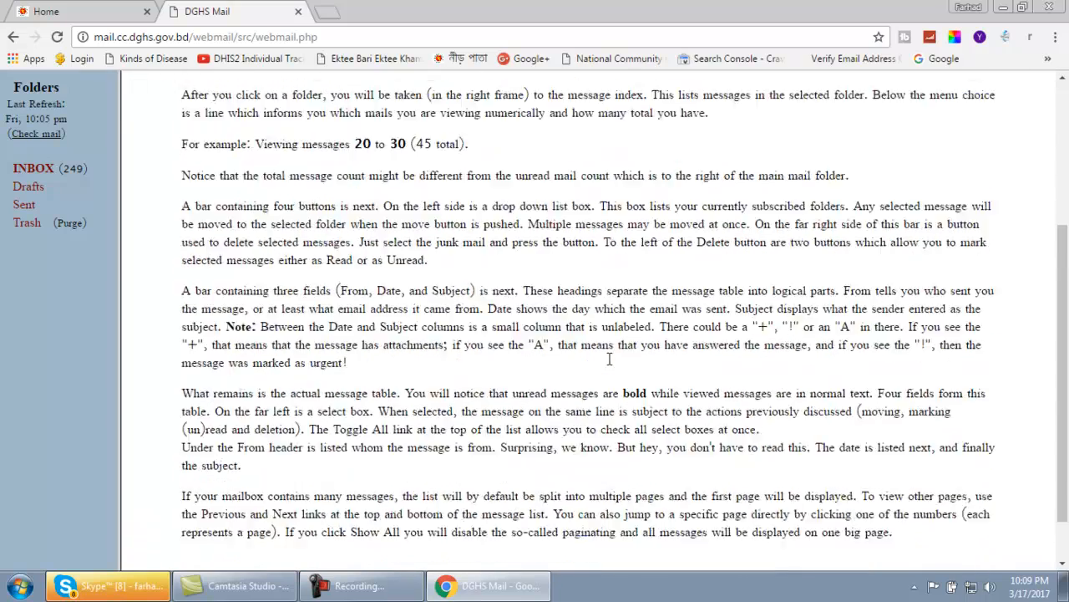
scroll(242, 334, "down", 4)
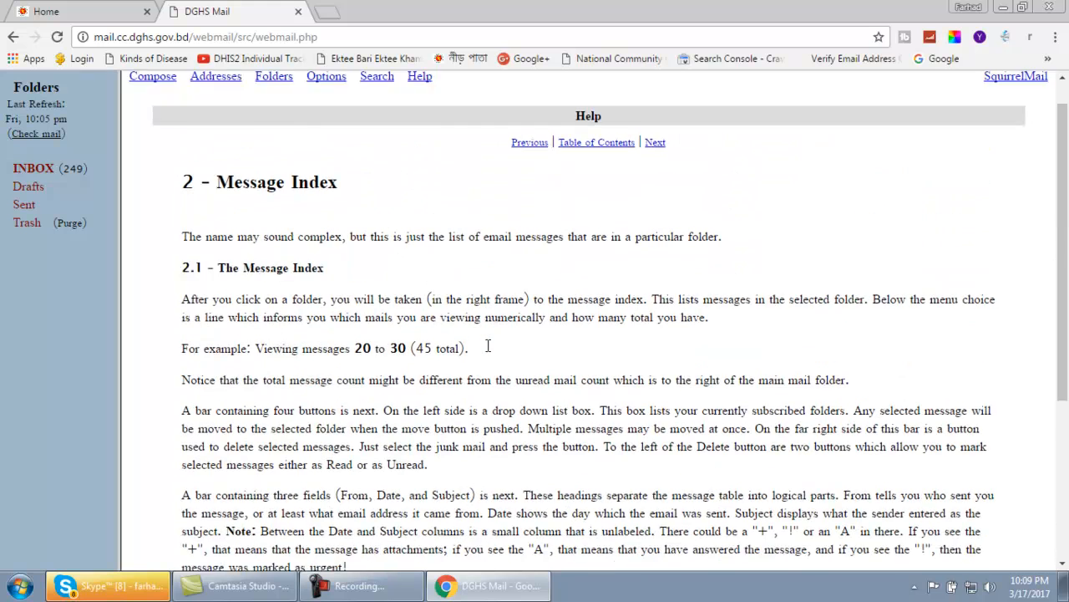
scroll(486, 349, "up", 4)
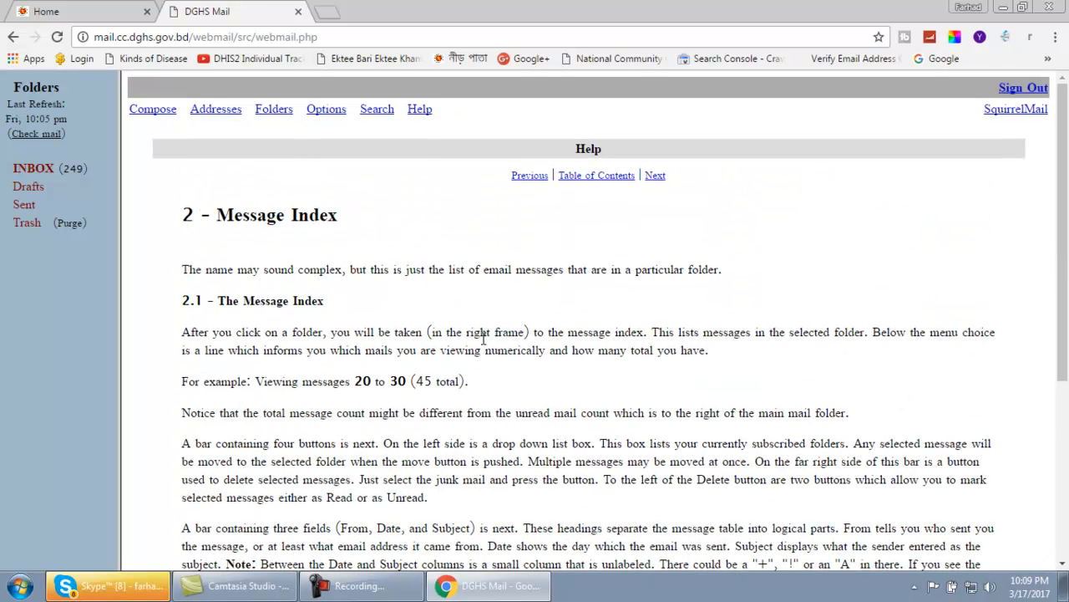
Step: Return to the inbox and sort its messages by date with the oldest first
left_click(40, 164)
scroll(555, 335, "down", 10)
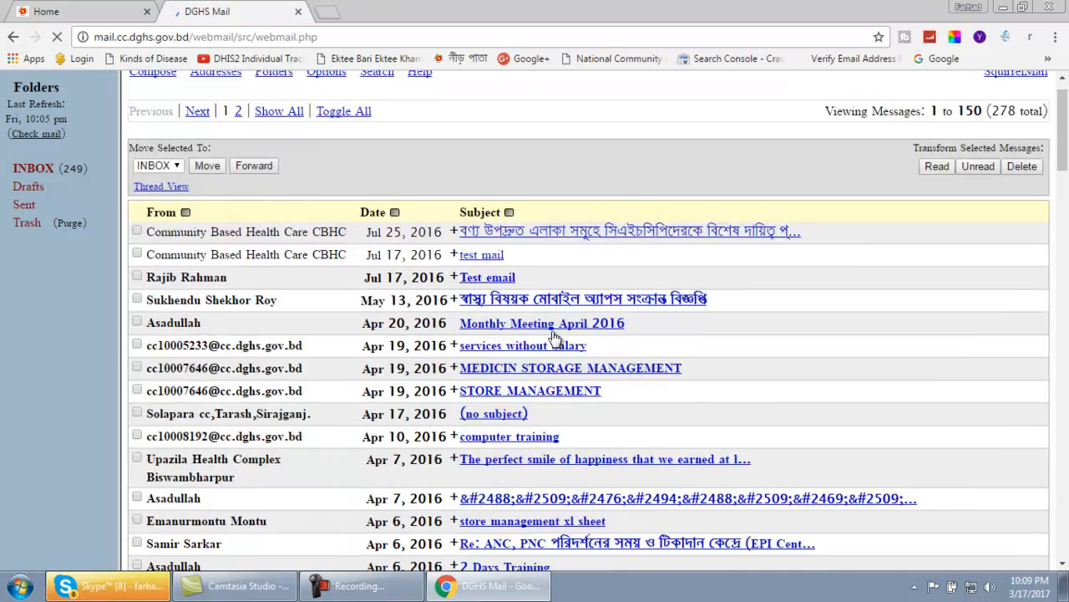
scroll(553, 326, "down", 20)
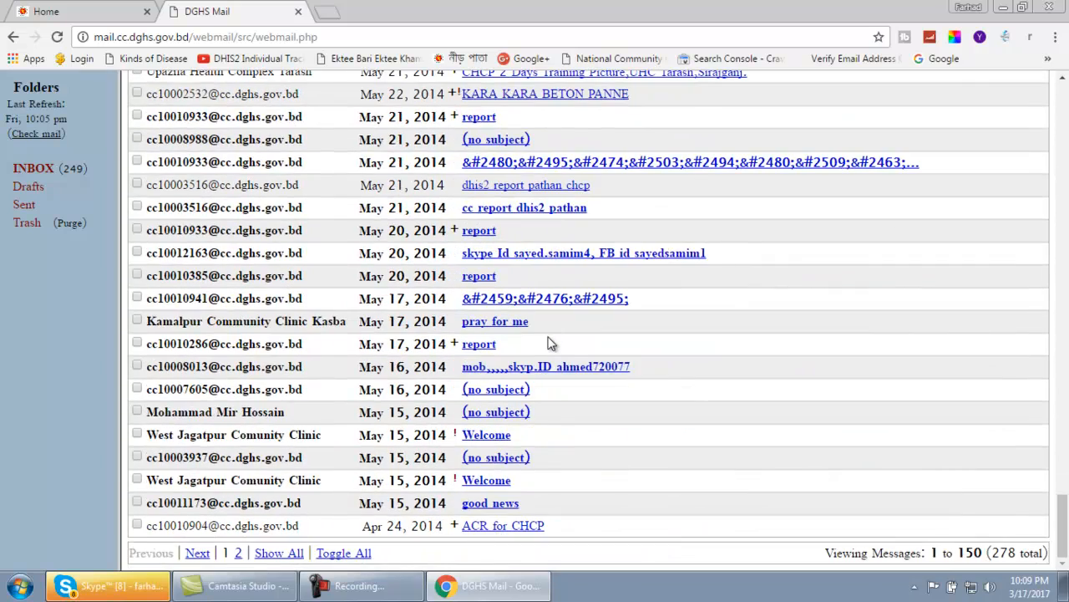
scroll(552, 342, "up", 20)
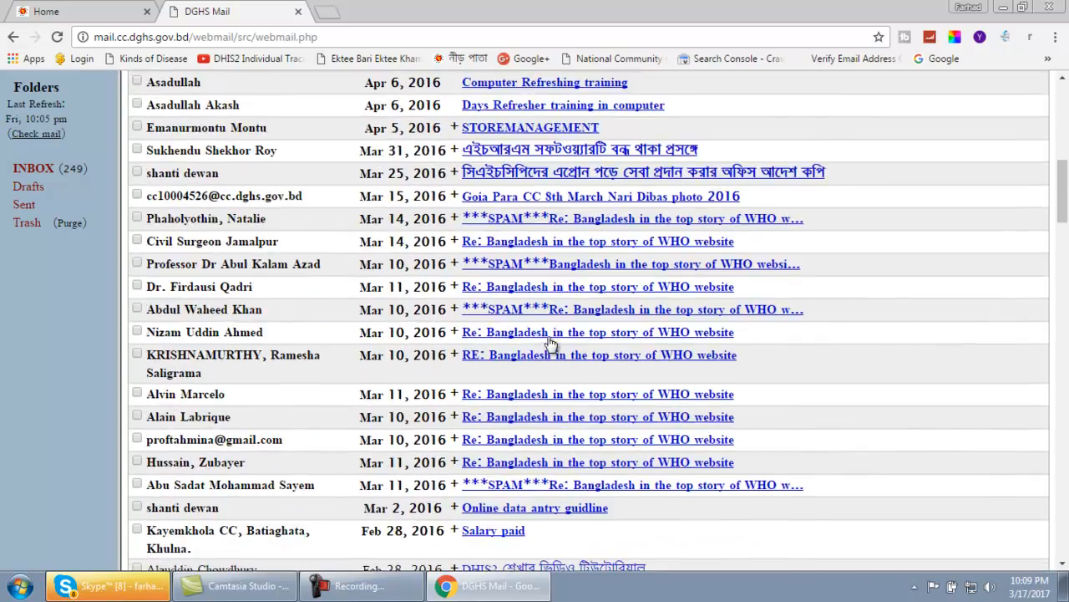
scroll(551, 342, "up", 6)
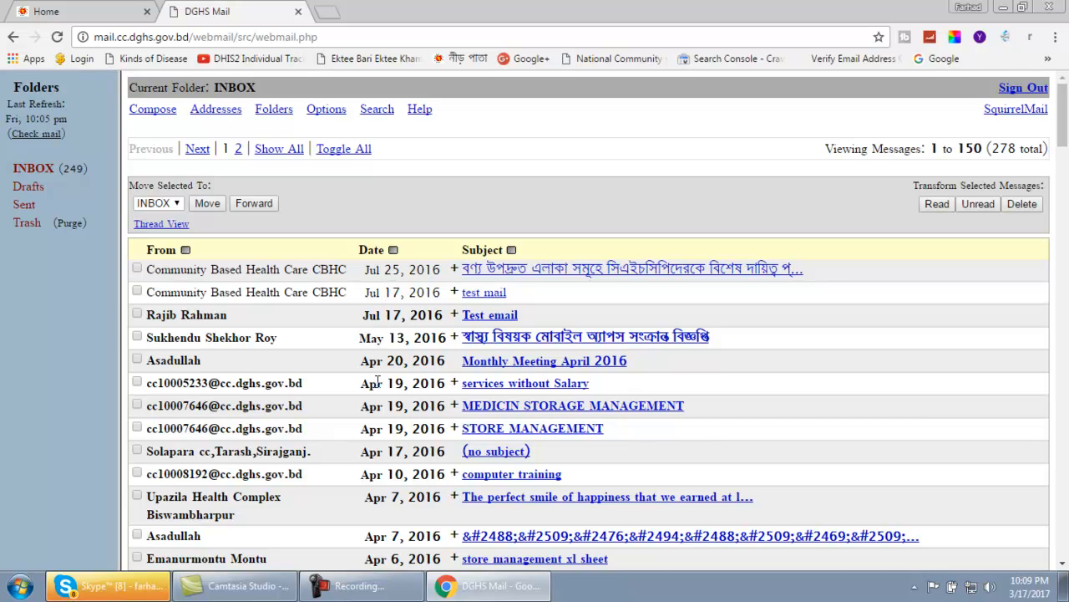
left_click(394, 251)
left_click(393, 250)
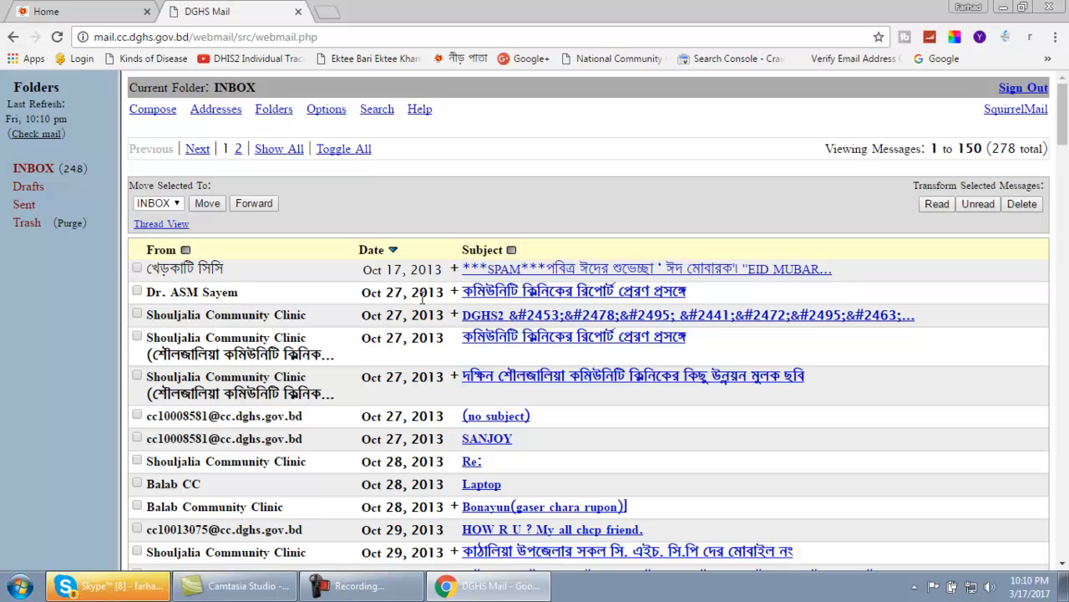
Step: Look through the date-sorted inbox messages from October 2013 into early 2014 and return to the oldest one
scroll(411, 333, "down", 12)
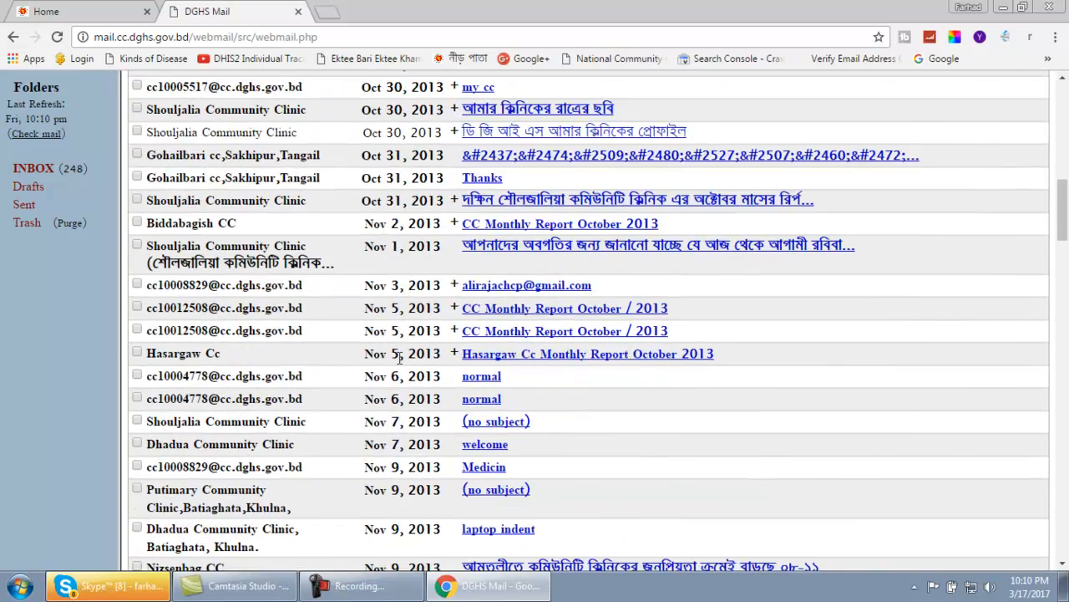
scroll(382, 370, "down", 2)
scroll(382, 370, "down", 12)
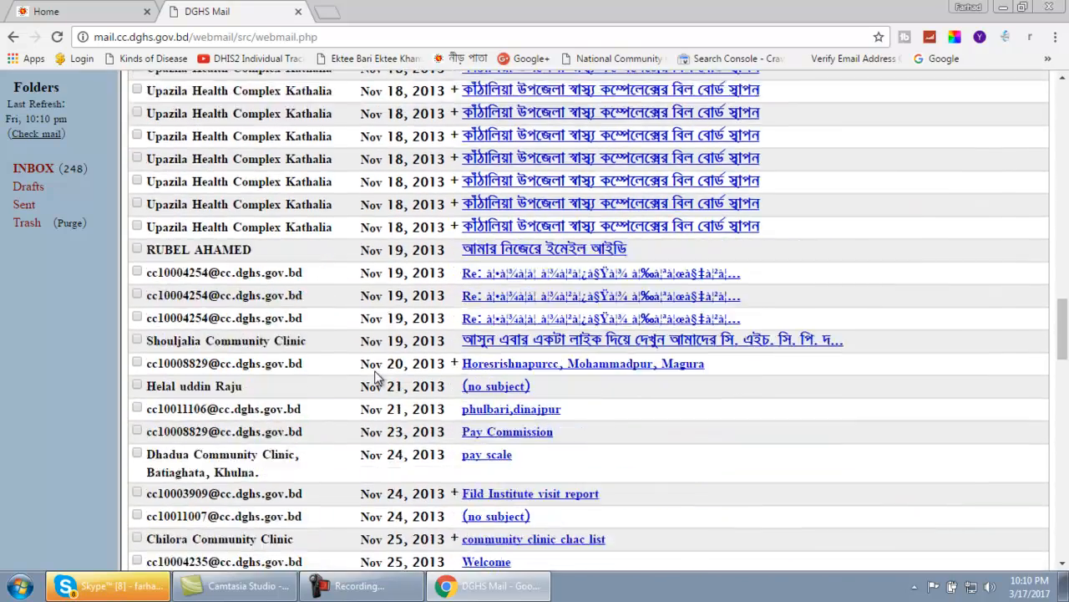
scroll(377, 371, "down", 6)
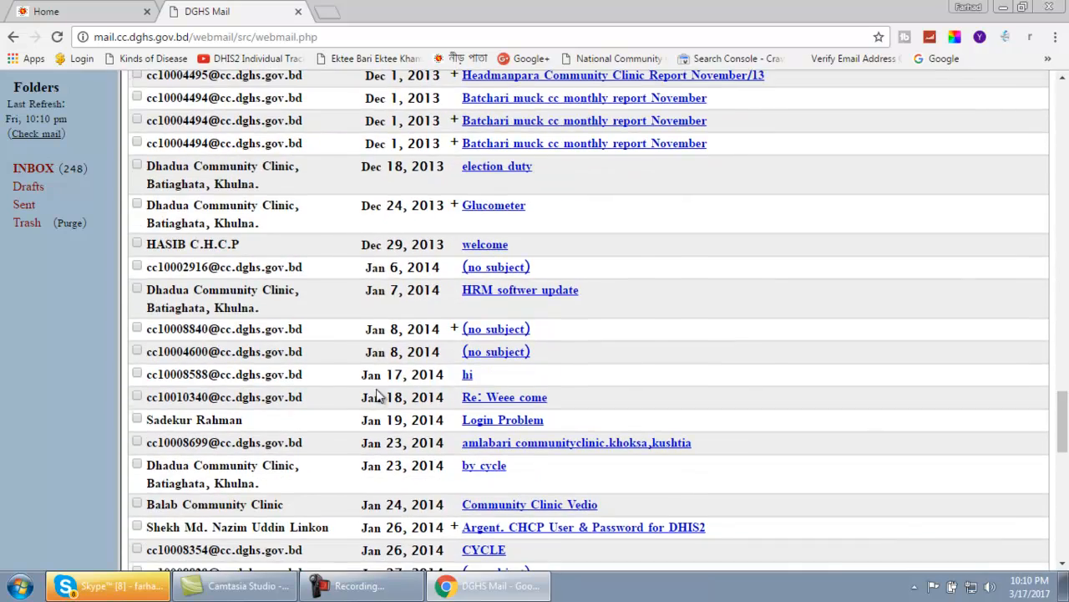
scroll(378, 397, "down", 6)
scroll(376, 396, "up", 15)
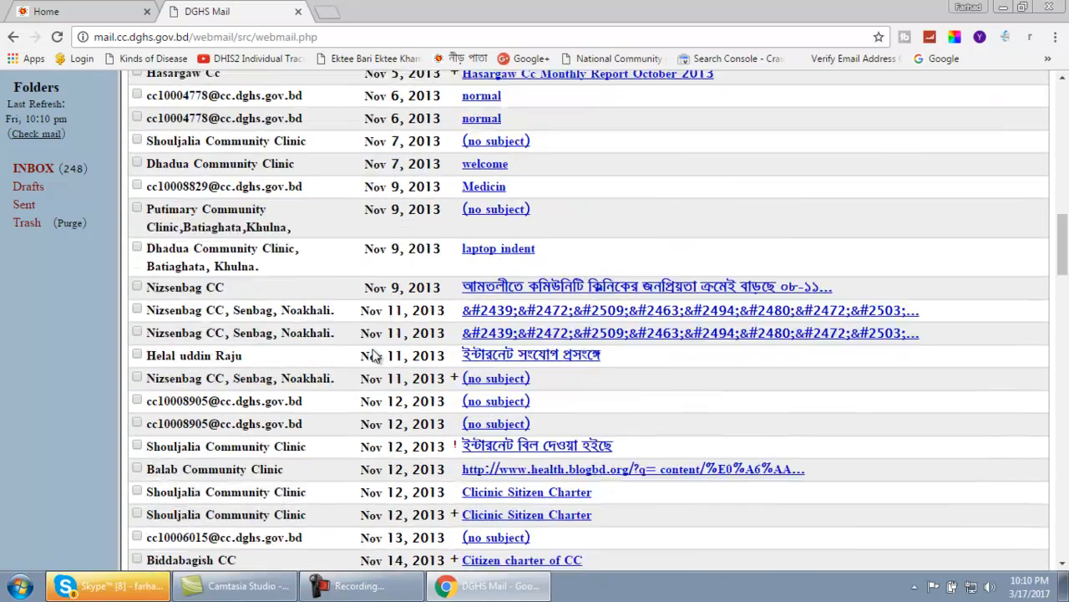
scroll(373, 347, "up", 9)
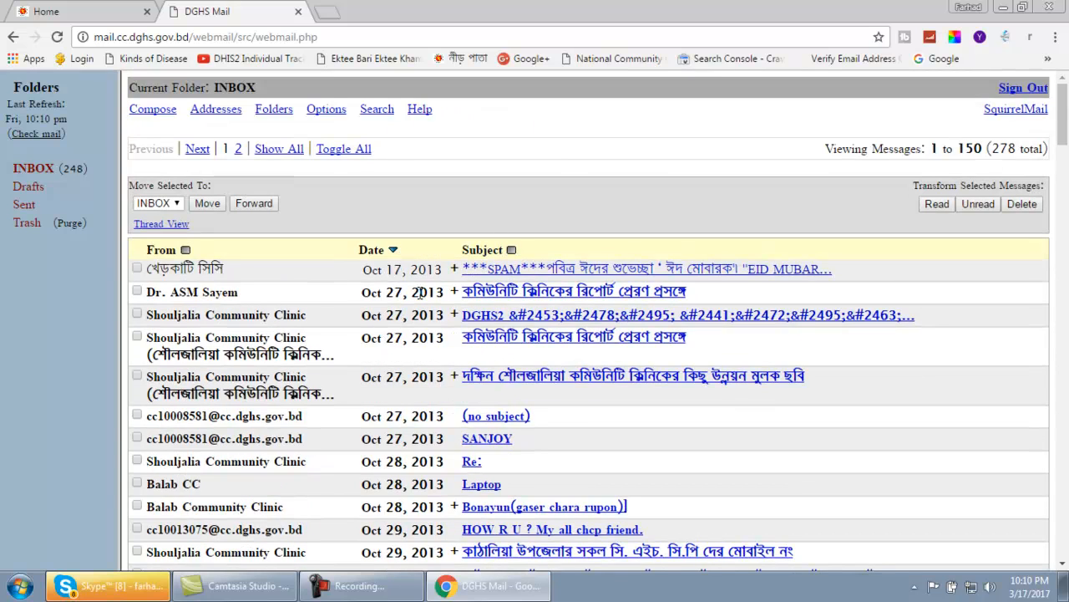
scroll(419, 293, "down", 4)
scroll(420, 297, "up", 4)
scroll(419, 294, "down", 6)
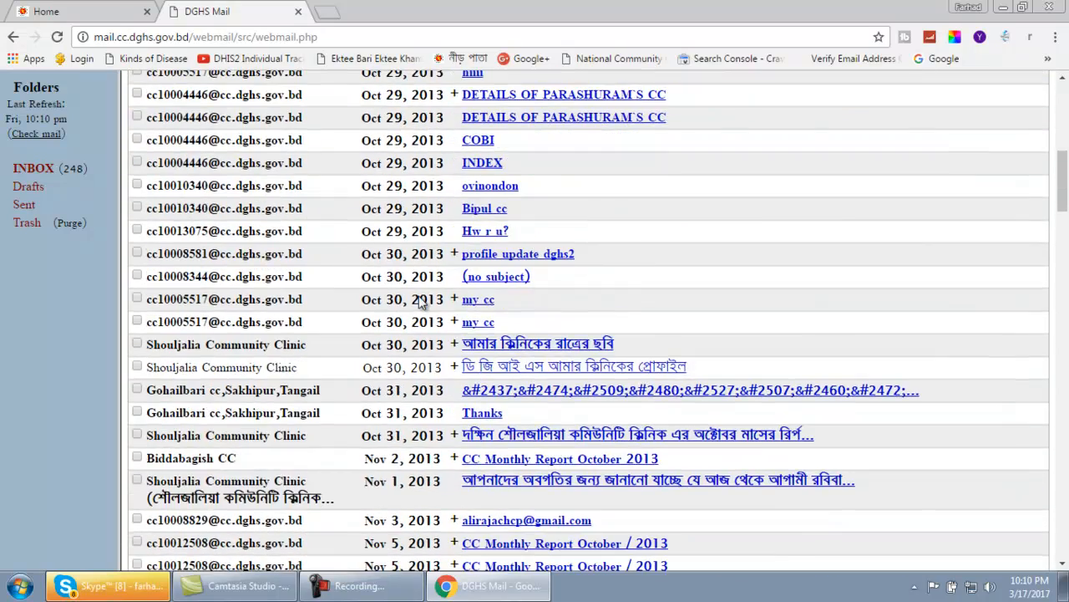
scroll(415, 298, "up", 5)
scroll(415, 299, "up", 1)
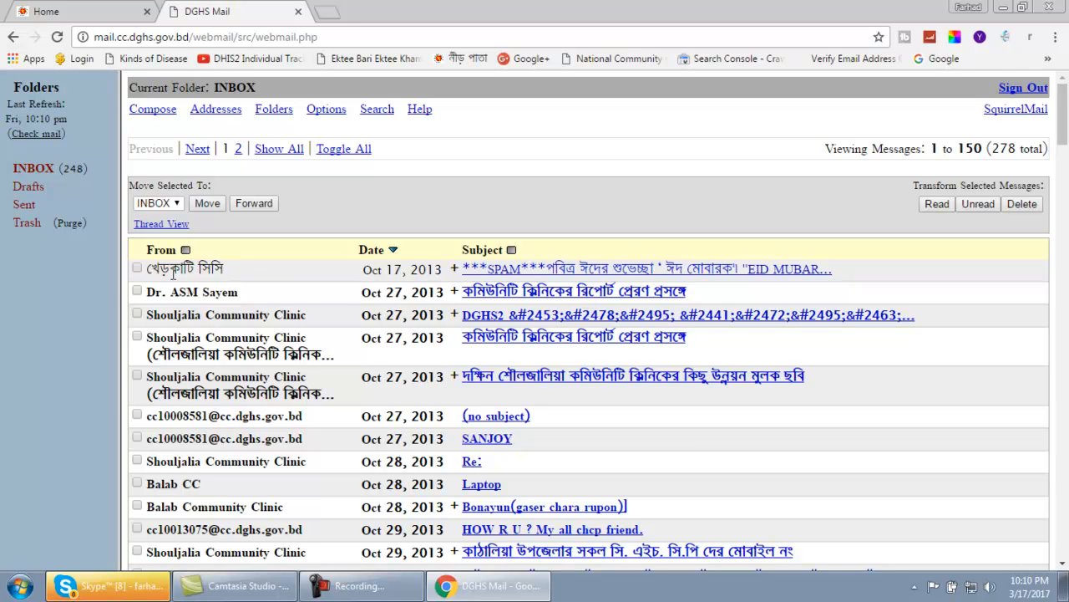
Step: Open the oldest inbox message, the Eid Mubarak greeting, and read it down to its attachment
left_click(577, 267)
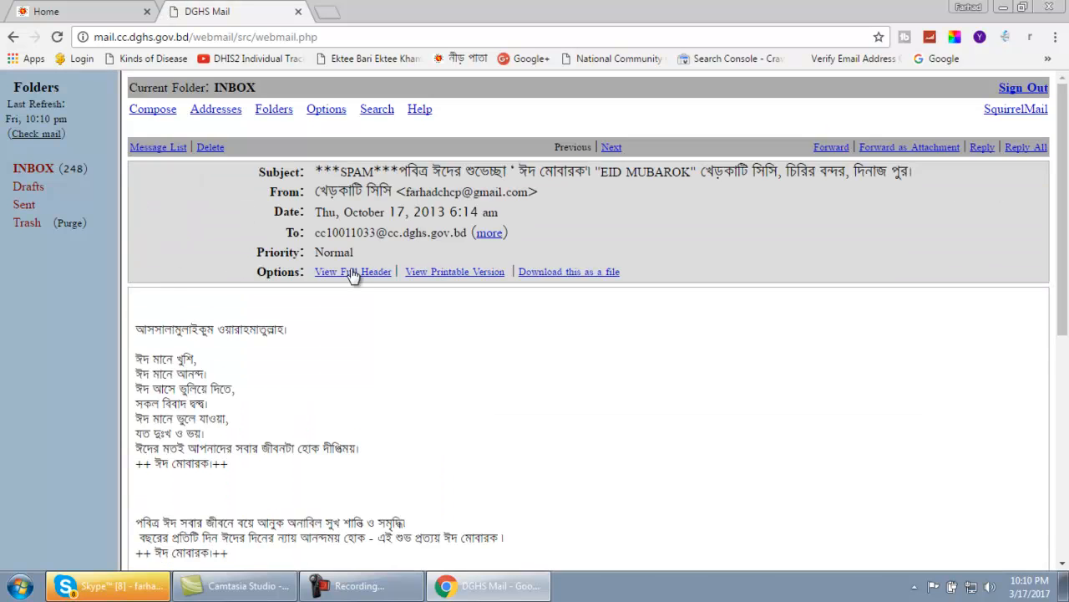
scroll(219, 356, "down", 5)
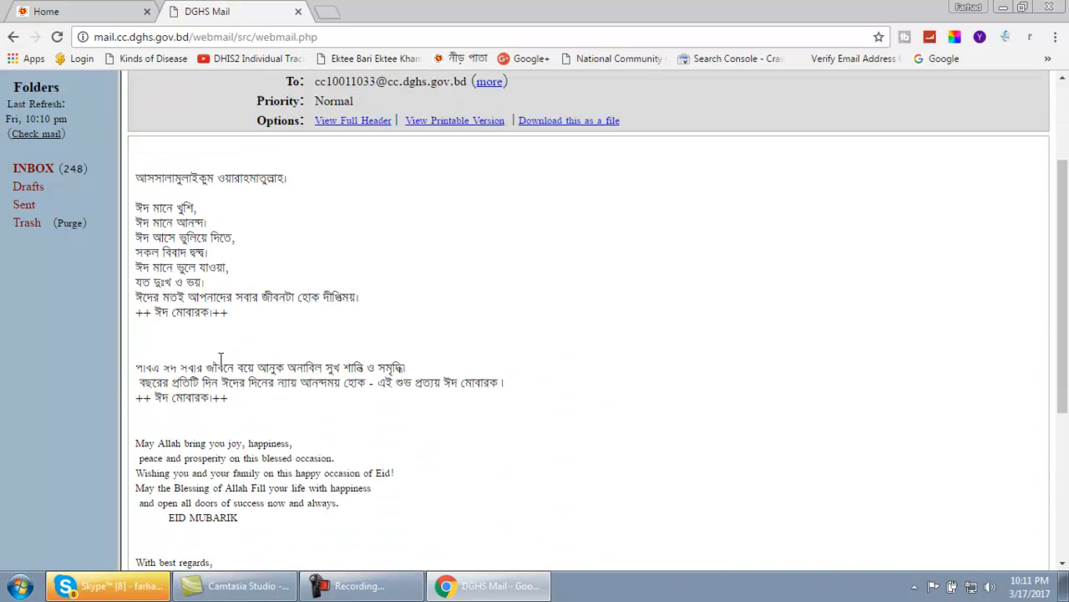
scroll(293, 334, "up", 4)
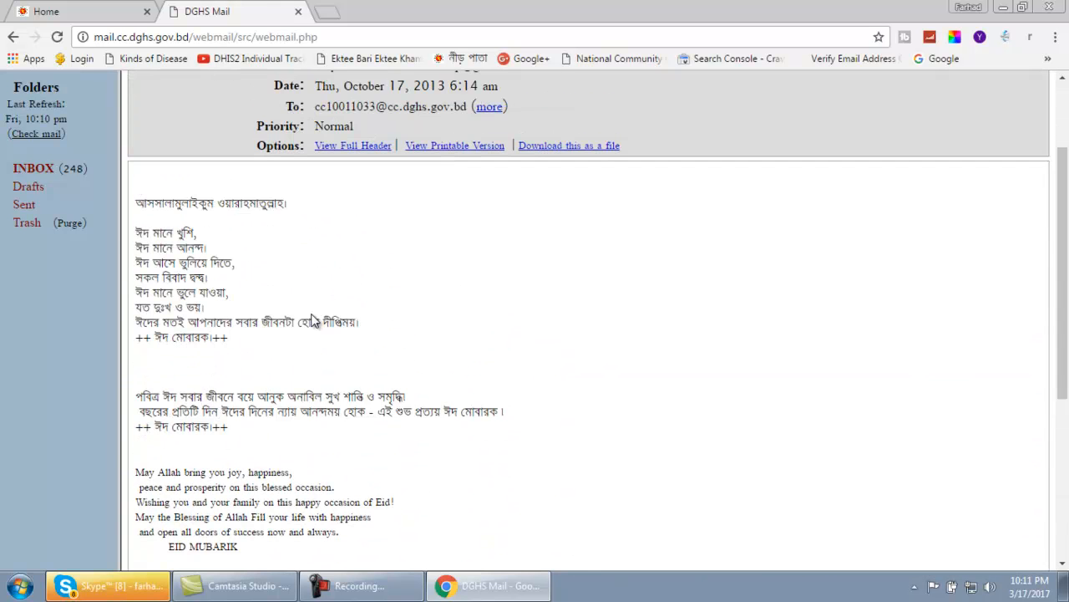
scroll(313, 322, "down", 4)
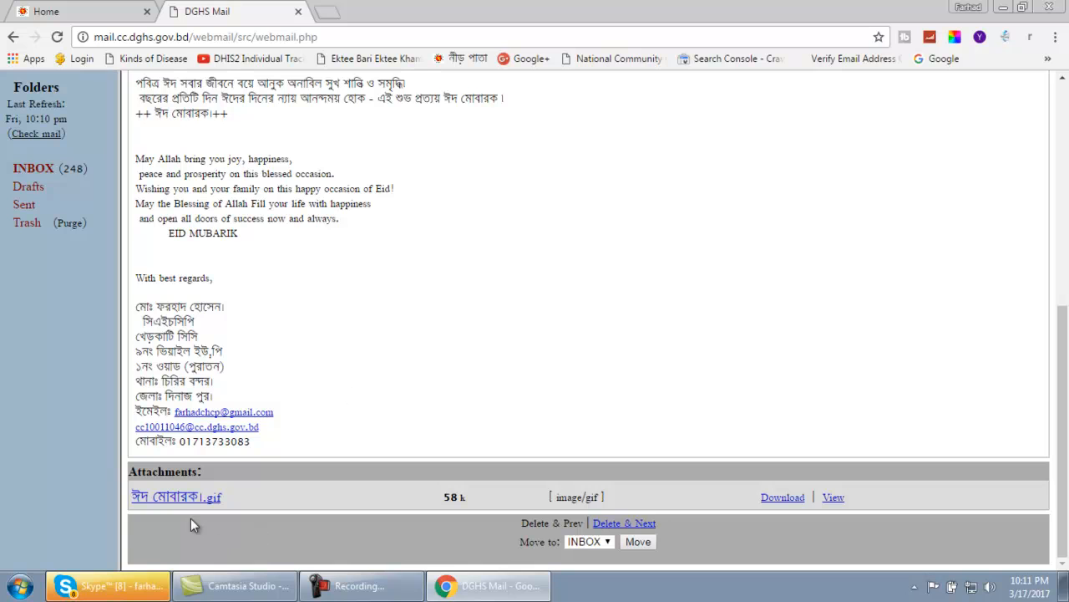
Step: Download the greeting's GIF attachment and view it in Internet Explorer, declining to make that the default browser
left_click(785, 498)
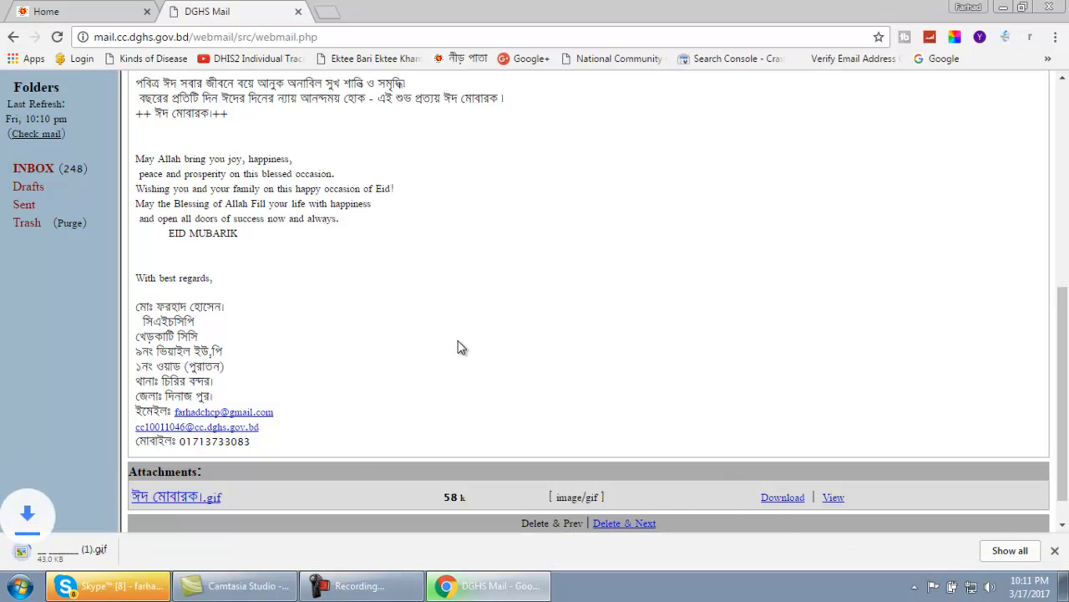
left_click(35, 551)
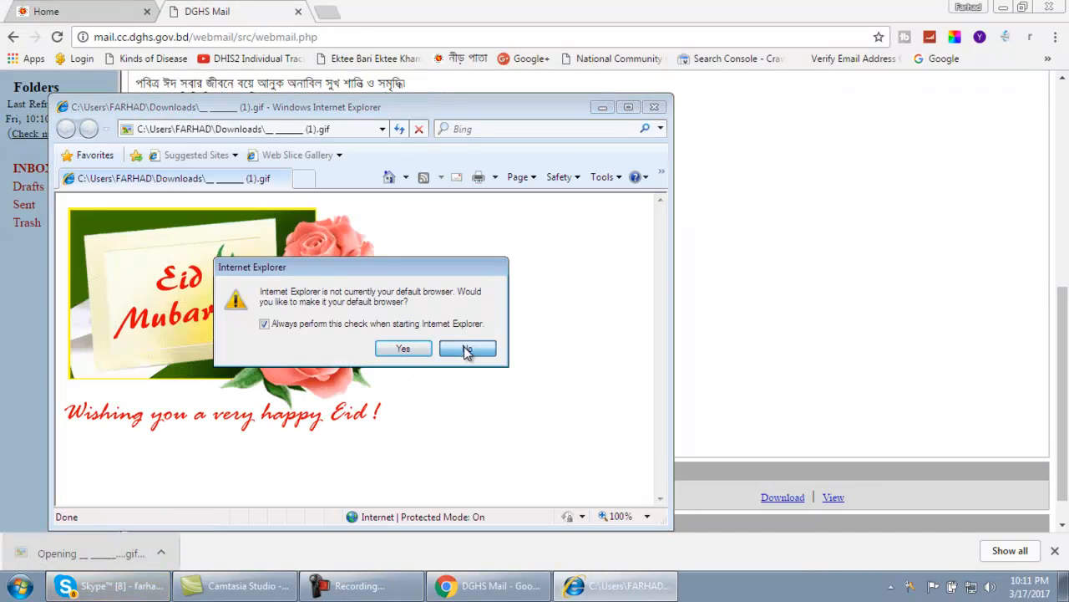
left_click(467, 348)
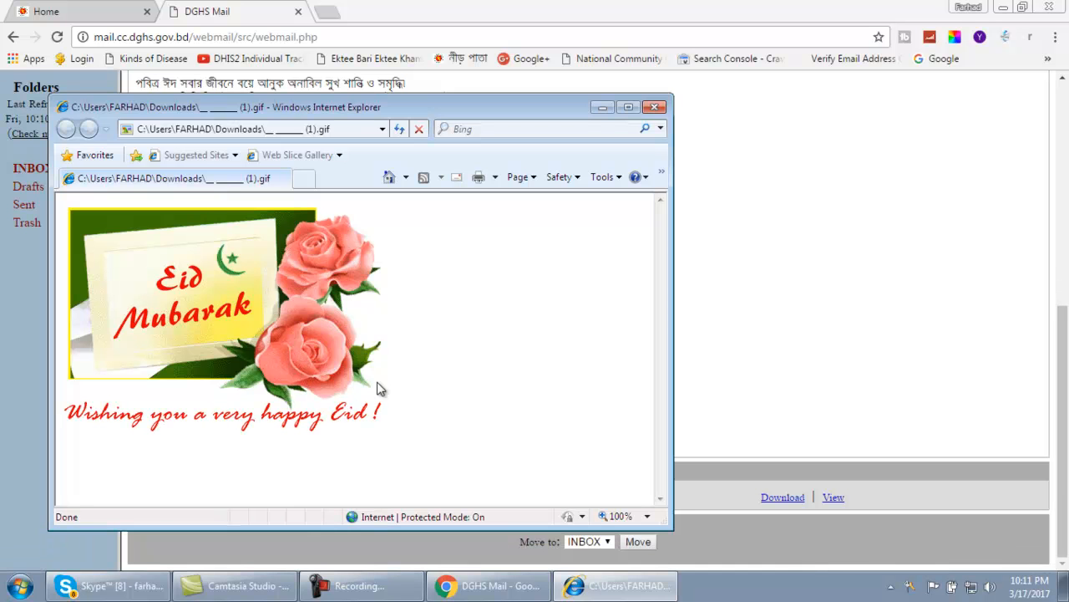
left_click(657, 107)
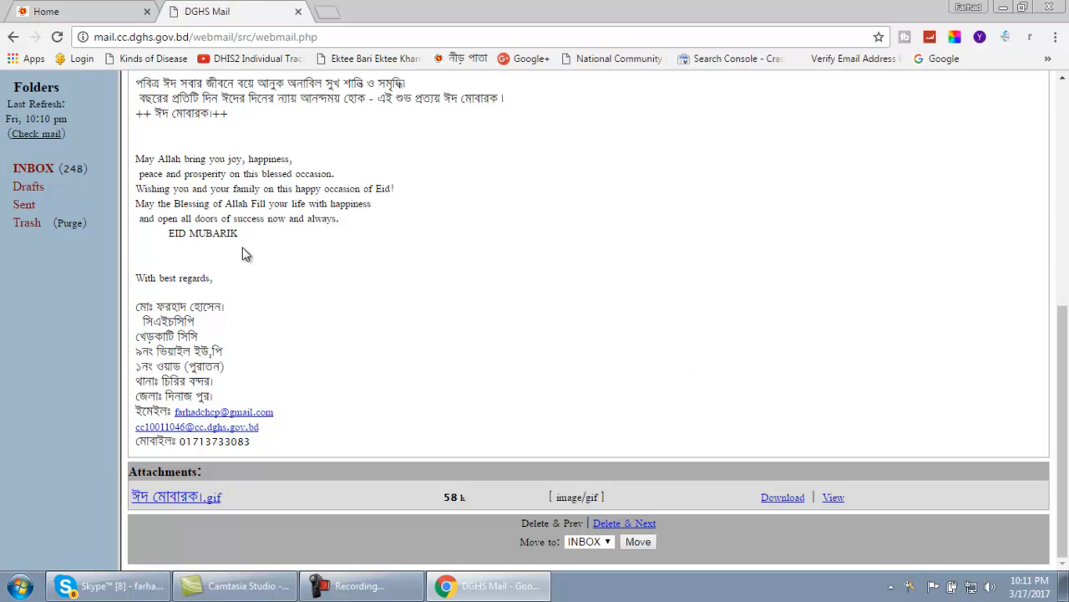
Step: Review the Eid Mubarak message once more and delete it, moving on to the following message
scroll(453, 315, "up", 4)
scroll(453, 321, "up", 2)
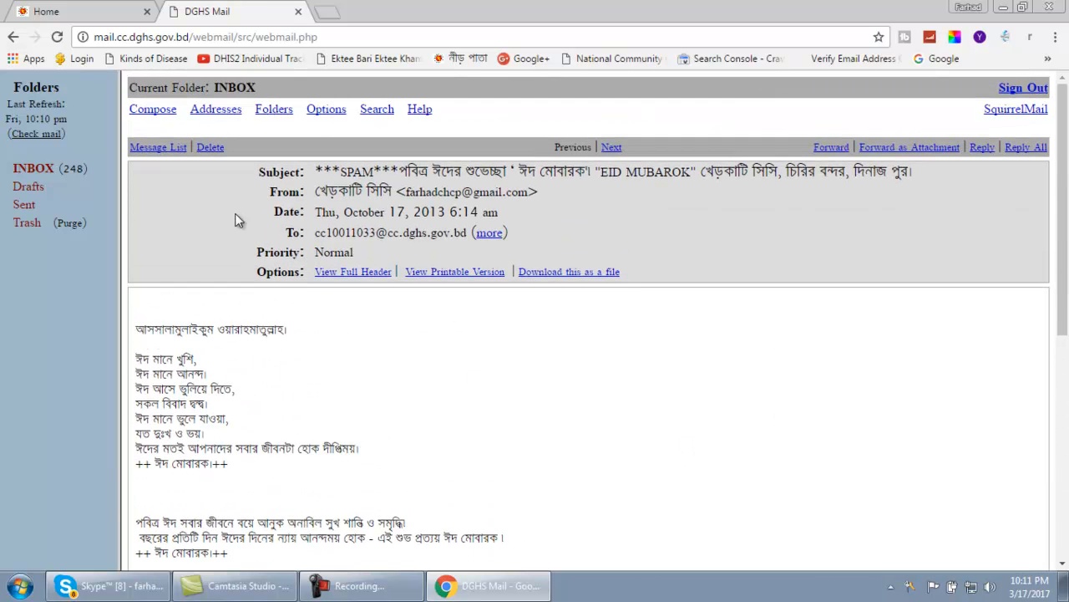
scroll(443, 357, "down", 5)
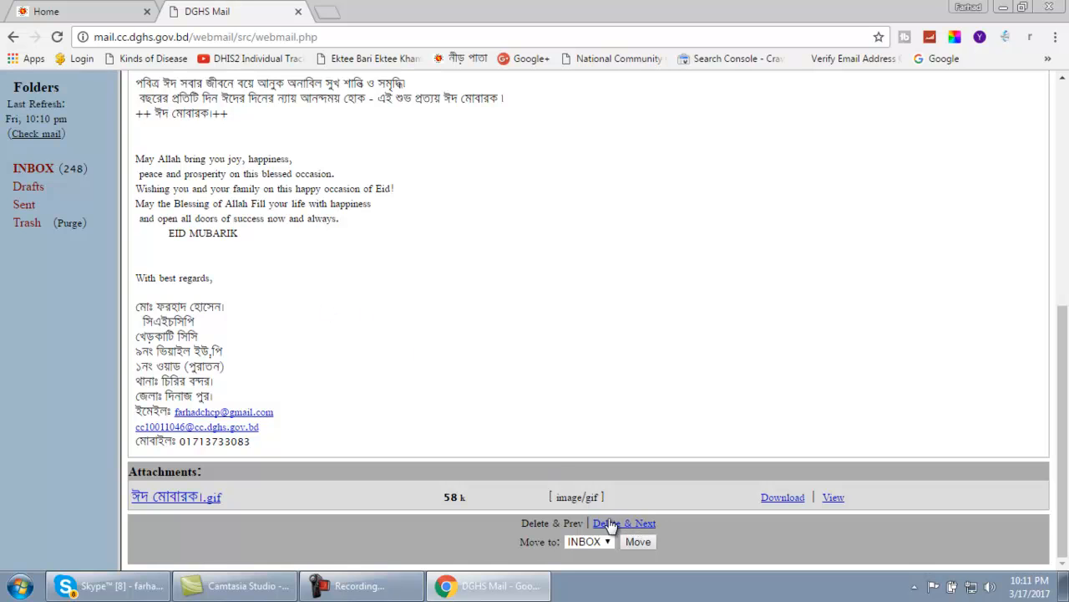
left_click(638, 526)
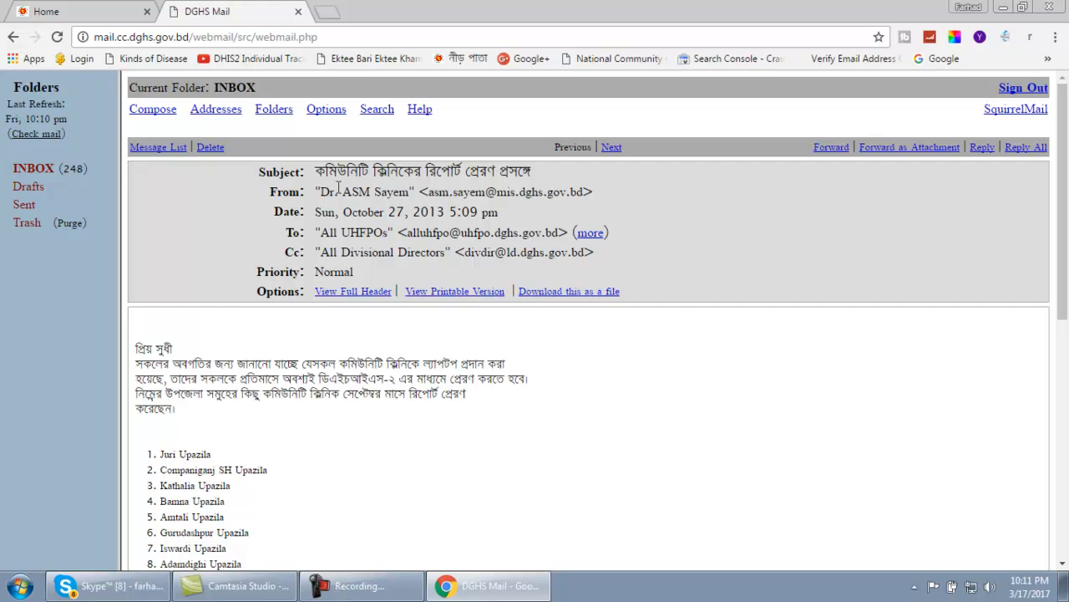
Step: Read the community clinic report message with the list of upazilas, delete it and move on to the following message
scroll(455, 239, "down", 4)
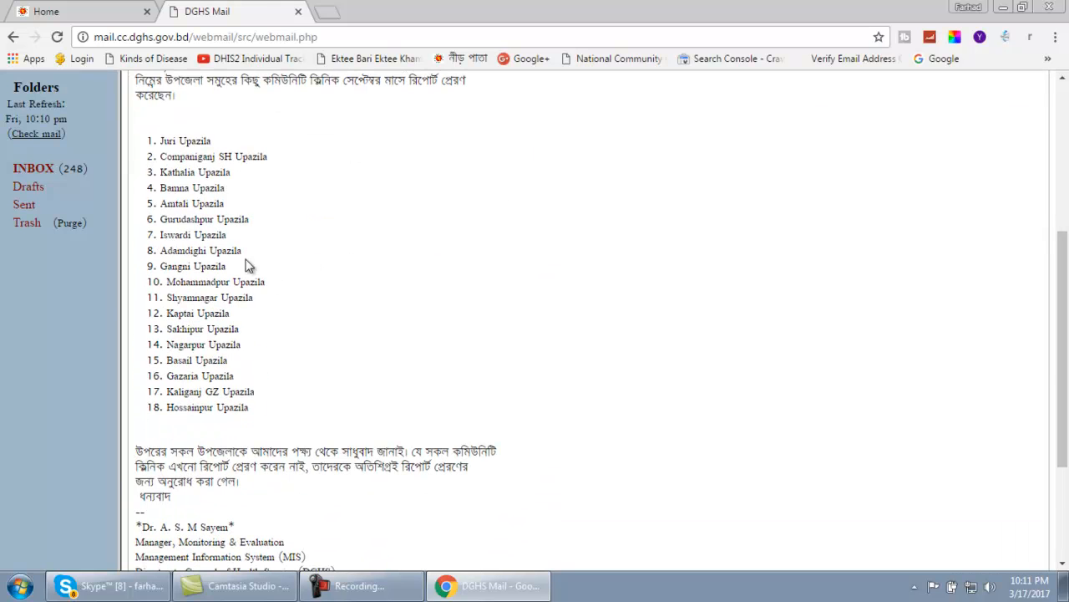
scroll(276, 327, "down", 3)
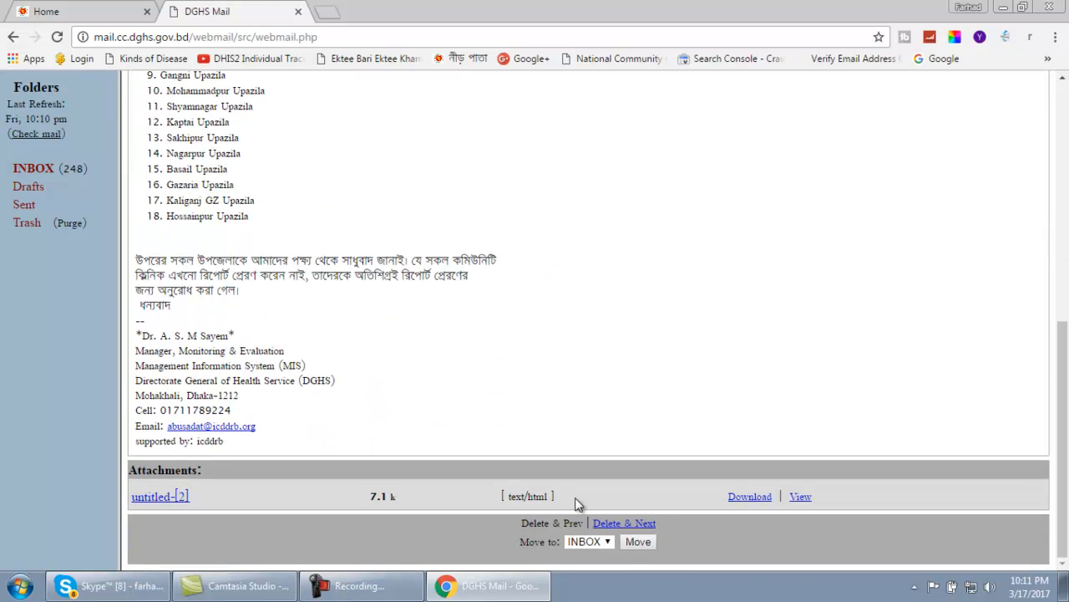
left_click(636, 524)
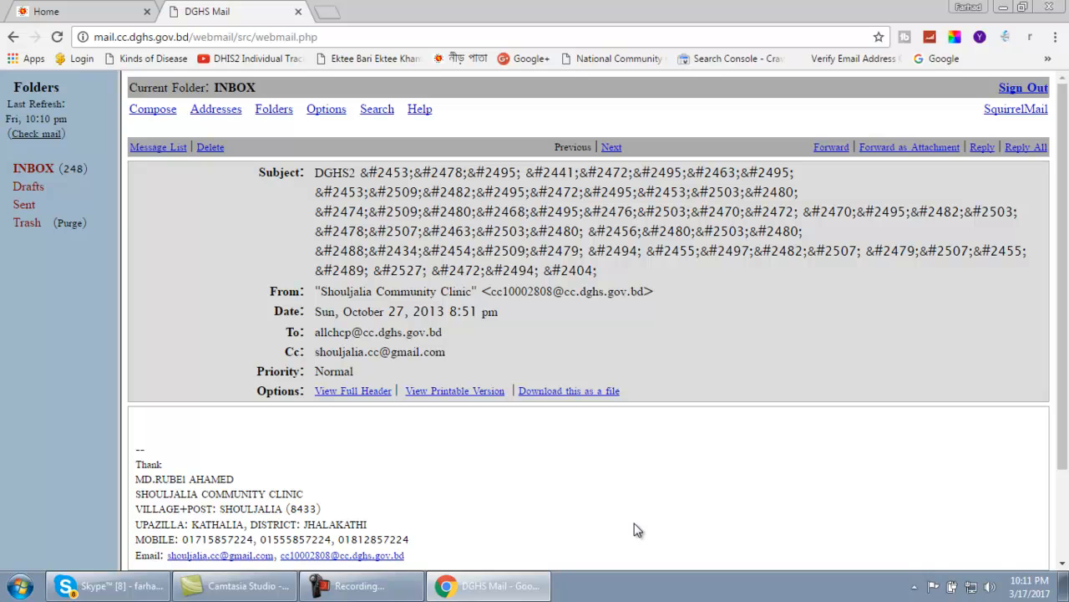
Step: Look over the DGHS2 message with the Word attachment and return to the inbox
scroll(540, 437, "down", 3)
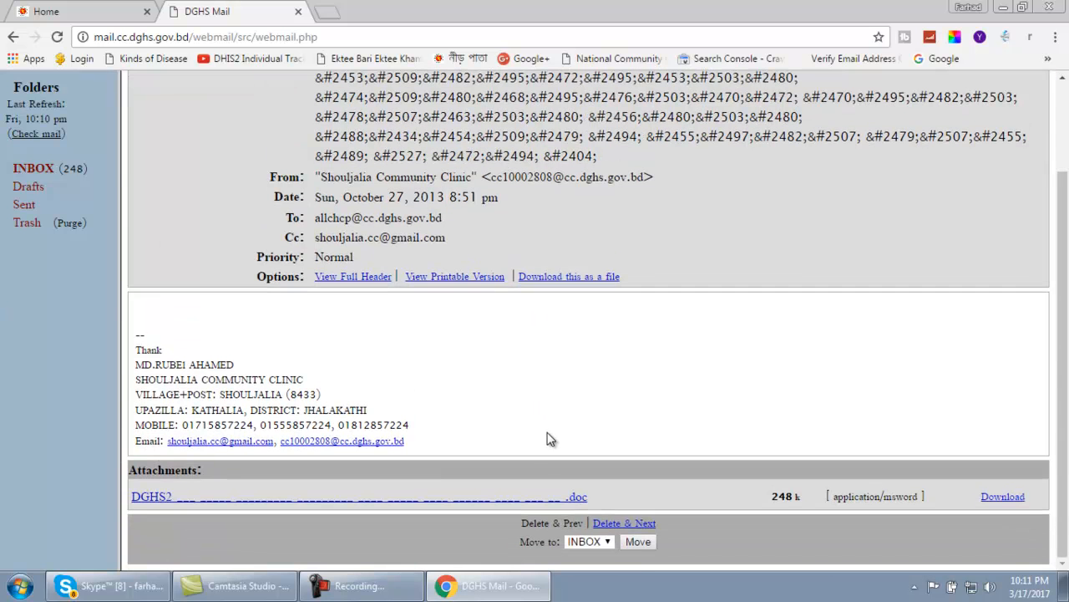
left_click(656, 523)
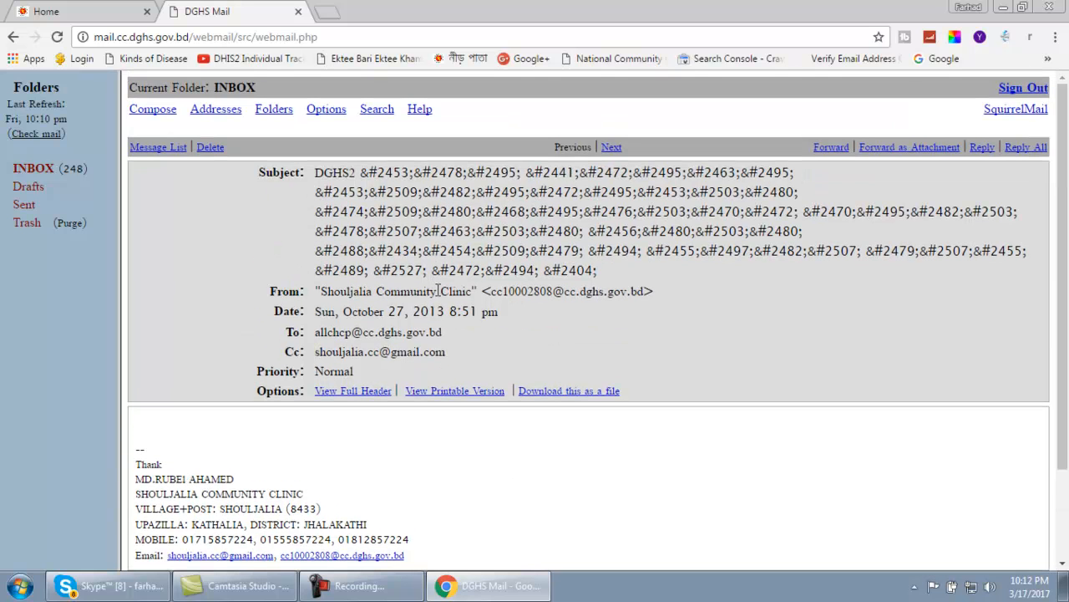
double_click(66, 167)
left_click(29, 167)
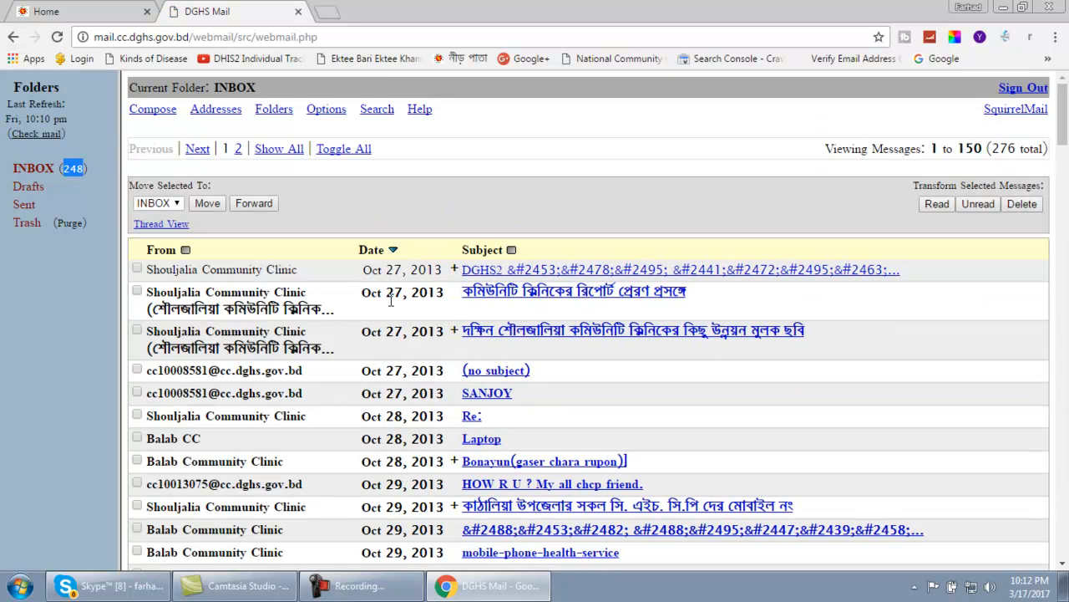
Step: Open the community clinic report message forwarded by Shouljalia Community Clinic and read it through
left_click_drag(148, 309, 568, 299)
left_click(564, 293)
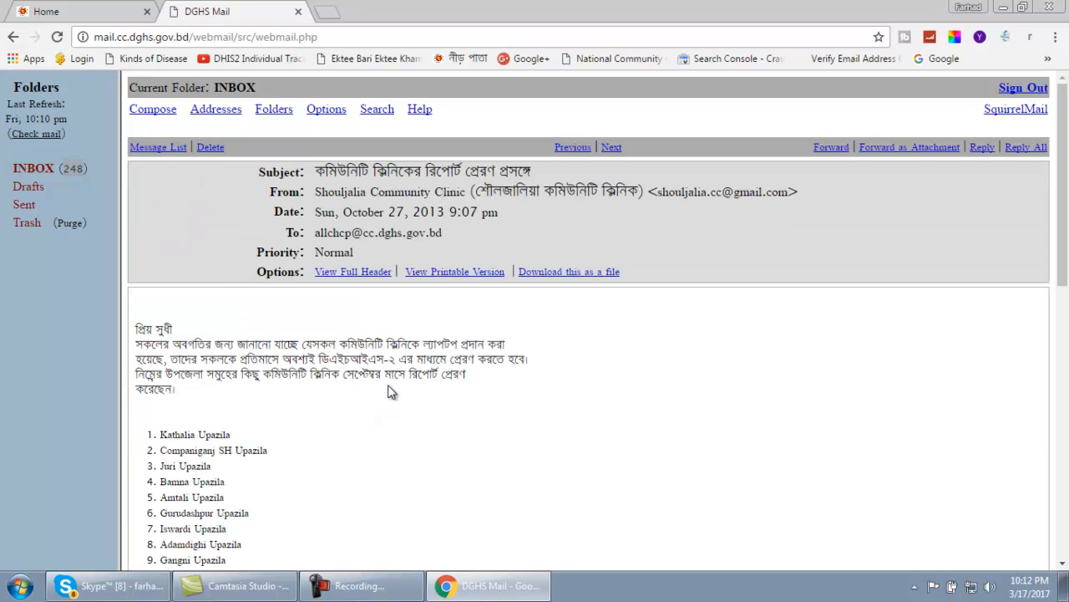
scroll(389, 322, "down", 7)
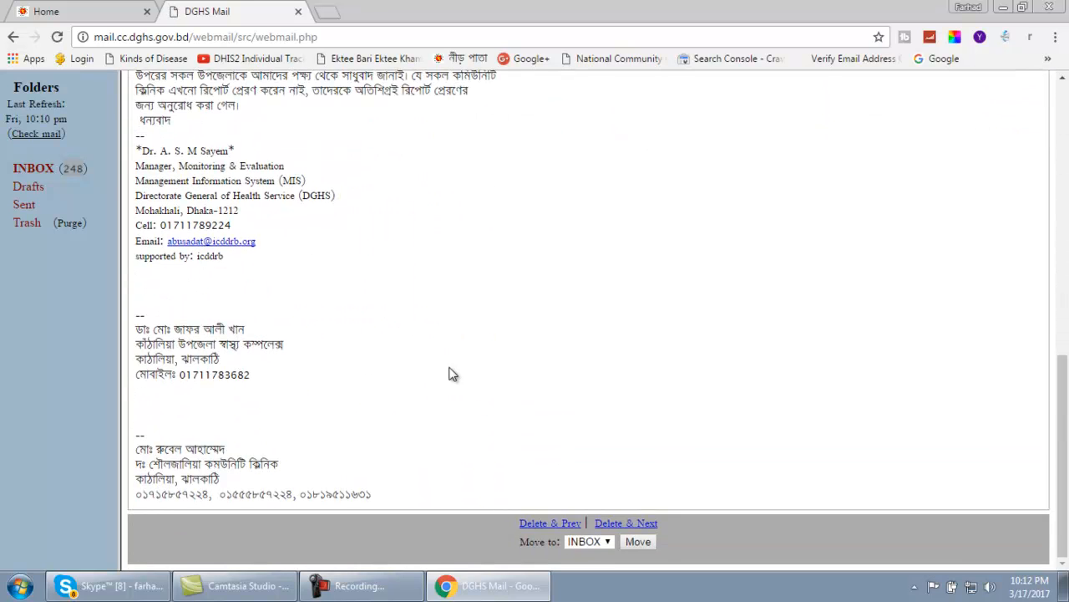
scroll(346, 376, "up", 8)
scroll(344, 372, "down", 1)
scroll(346, 377, "up", 1)
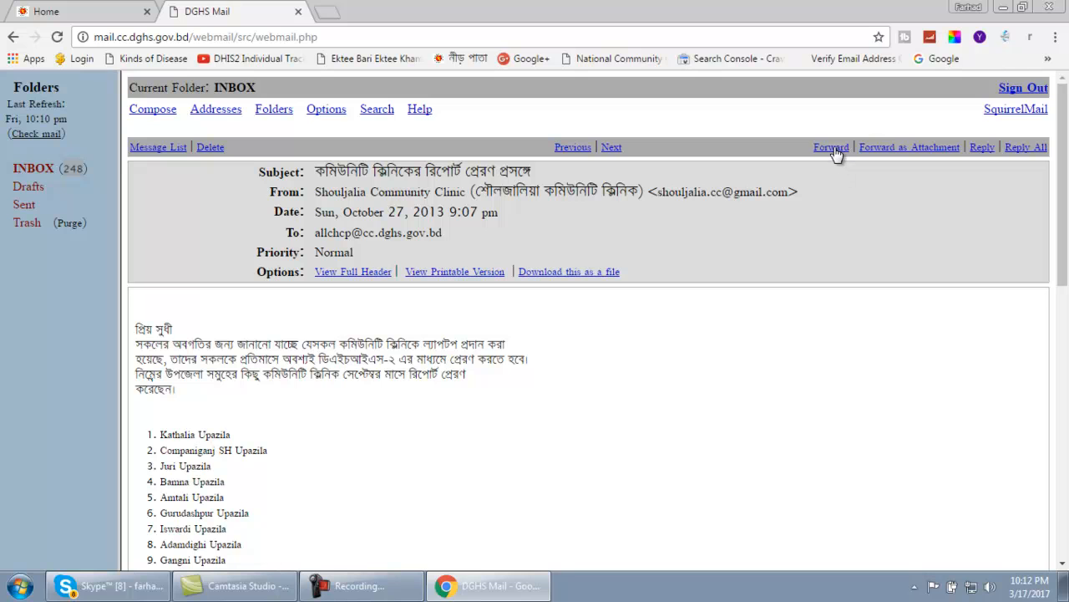
Step: Start a reply to the sender and write "hsfdghfgujtyiu7yikjhmbn bfhjfg" among blank lines above the quoted message
left_click(982, 149)
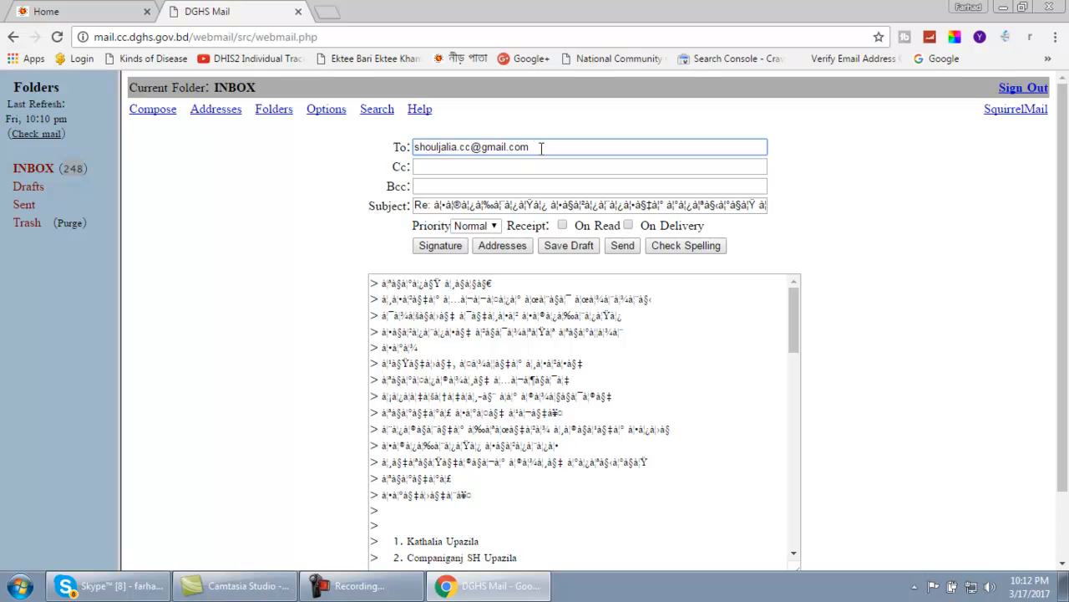
left_click(423, 165)
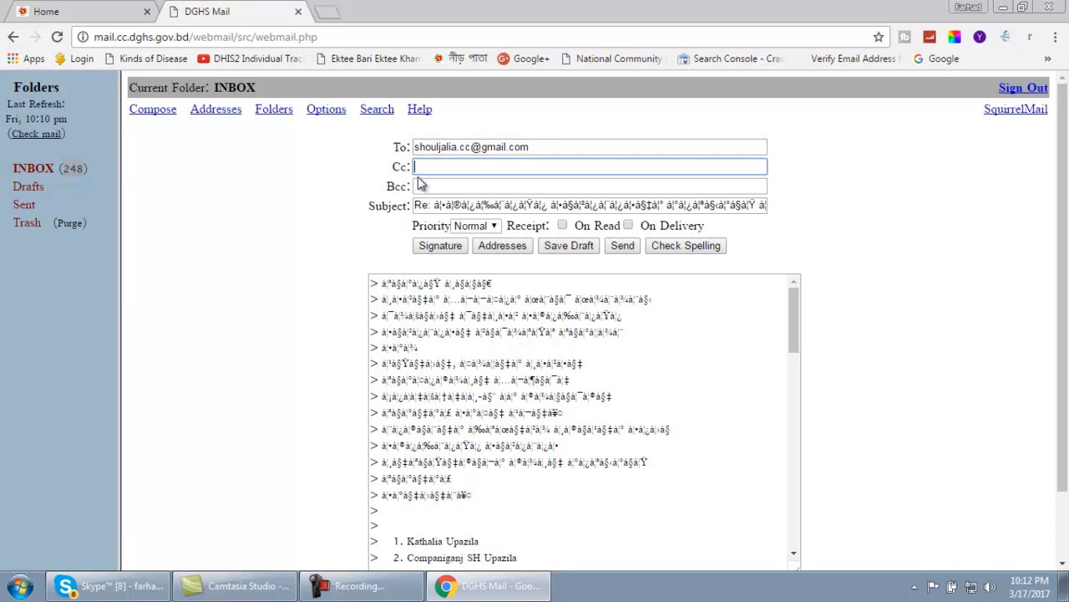
left_click(386, 283)
key("Return")
key("Return")
key("Return")
key("Return")
key("Return")
key("Return")
key("Return")
key("Return")
key("Return")
key("Return")
key("Return")
key("Return")
key("Return")
key("Return")
key("Return")
key("Return")
key("Return")
key("Return")
key("Return")
left_click_drag(398, 313, 655, 331)
type("hsfdghfgujtyiu7yikjhmbn   bfhjfg")
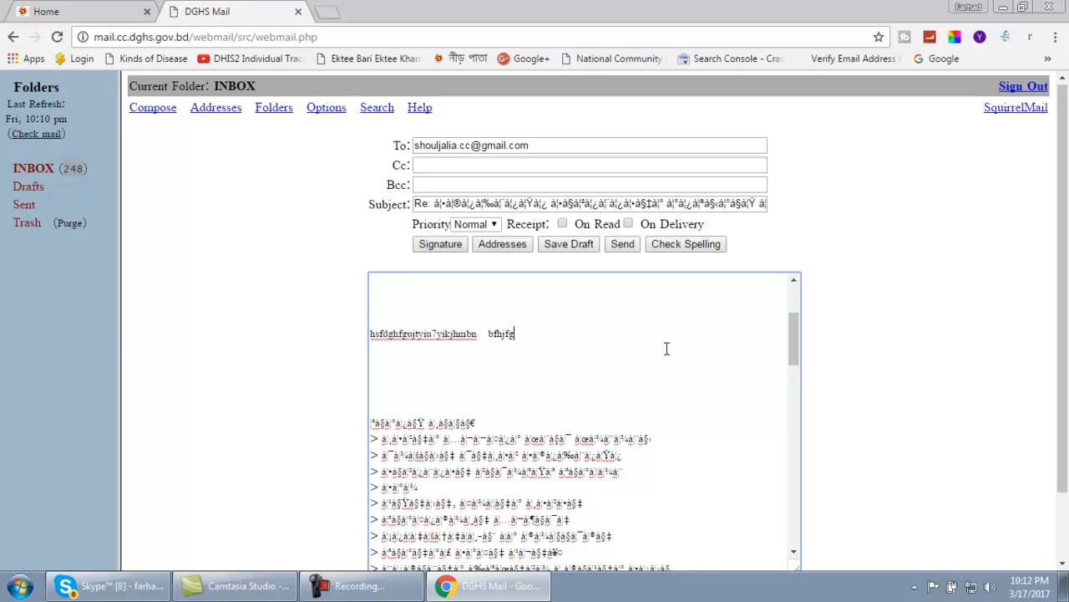
Step: Browse for a reply attachment without choosing a file, and leave the unsent reply for the inbox
scroll(907, 359, "down", 1)
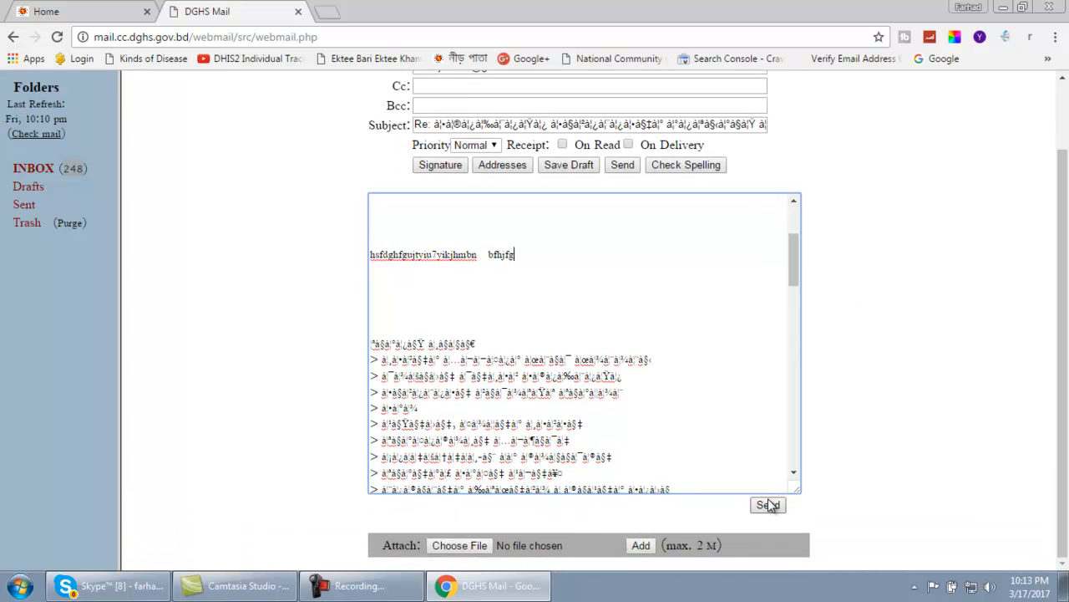
left_click(457, 550)
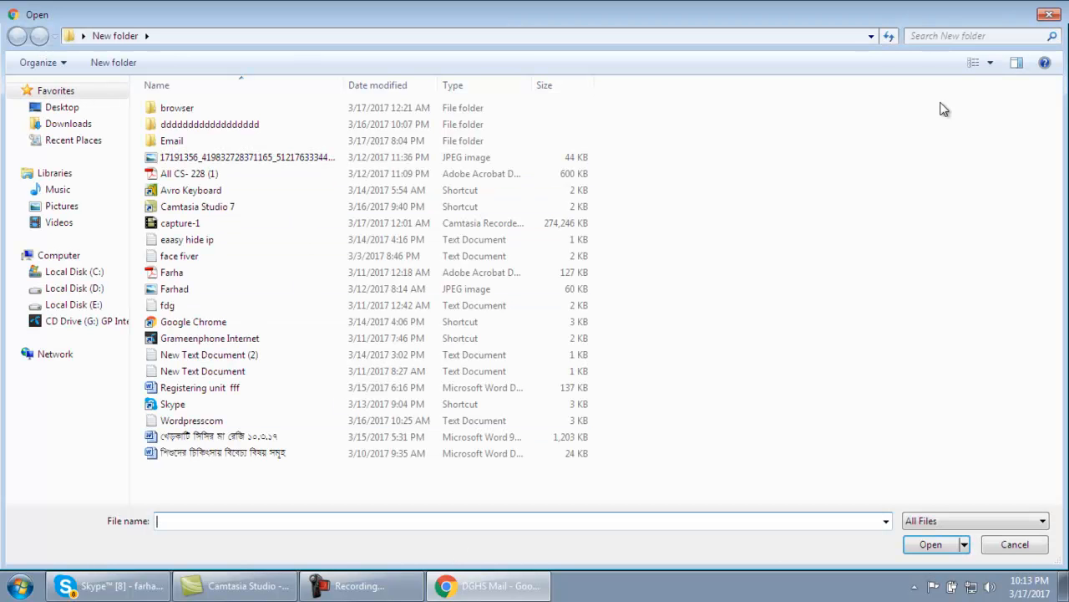
left_click(1049, 15)
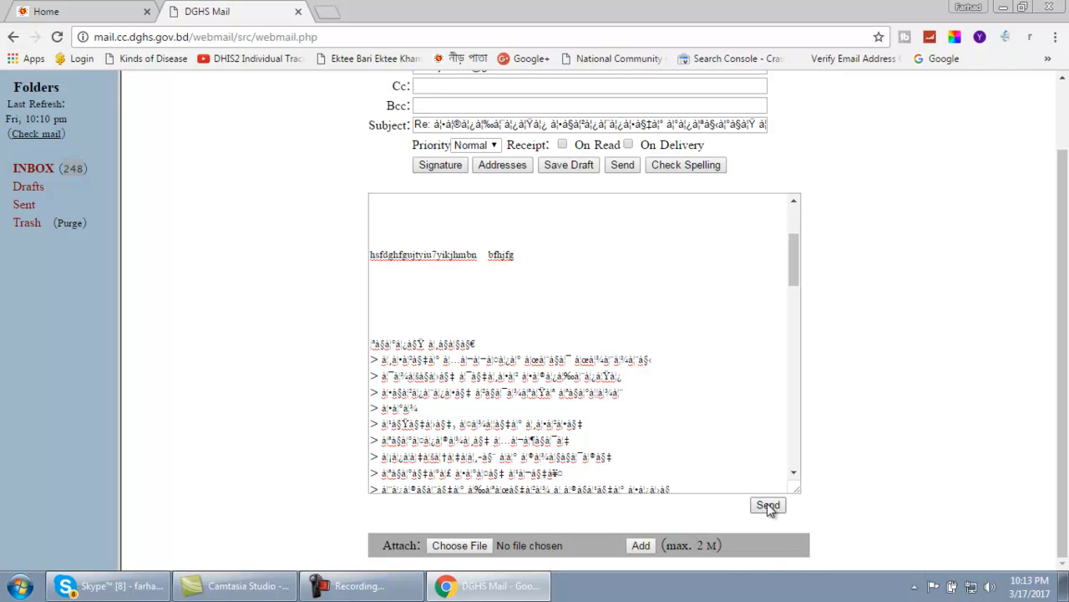
scroll(831, 382, "up", 1)
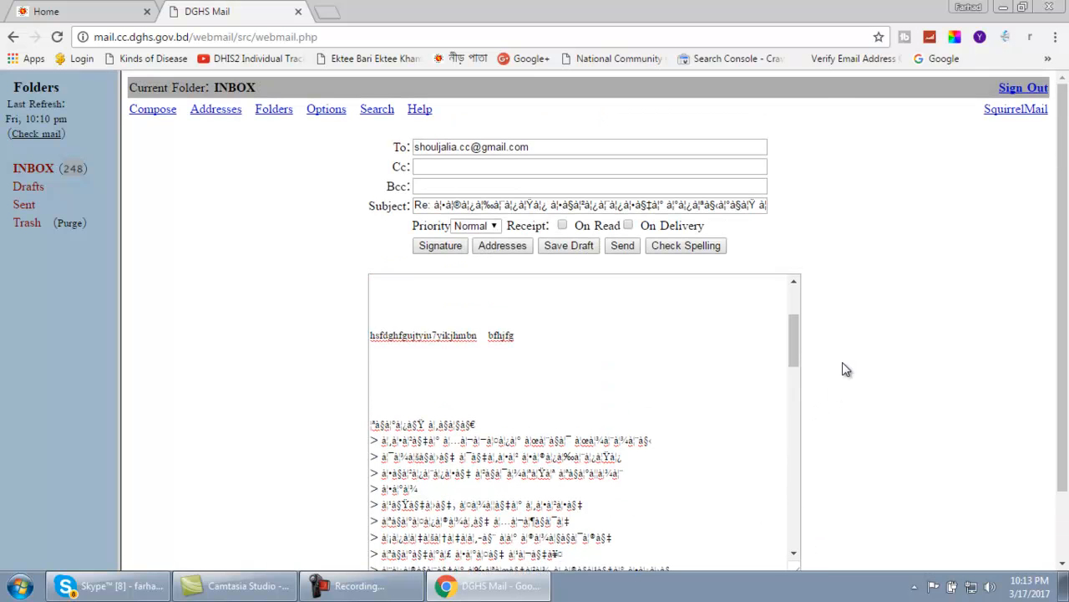
double_click(33, 171)
left_click(34, 172)
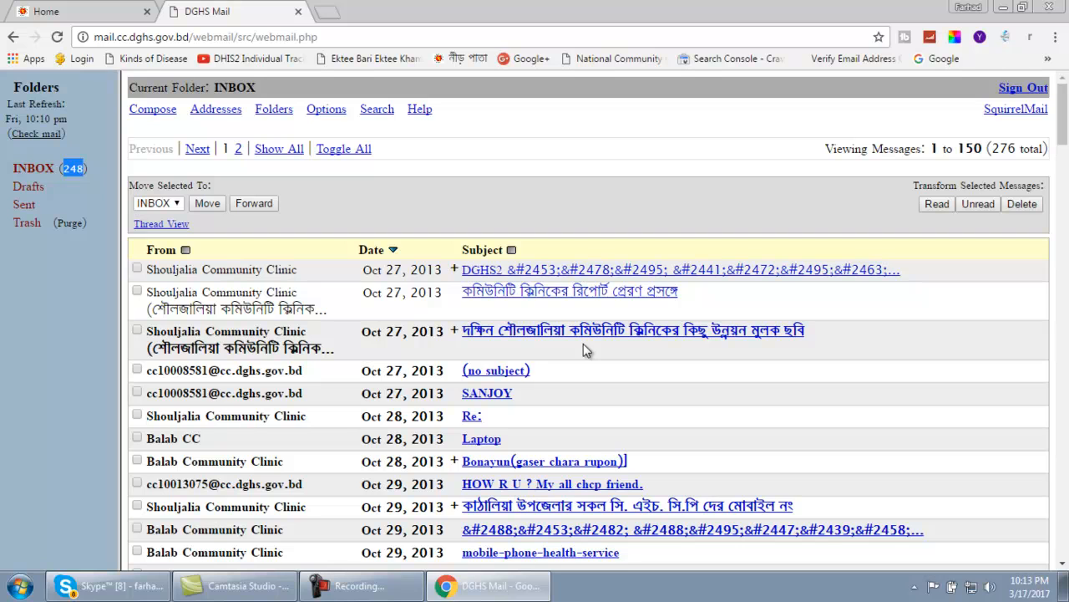
triple_click(87, 168)
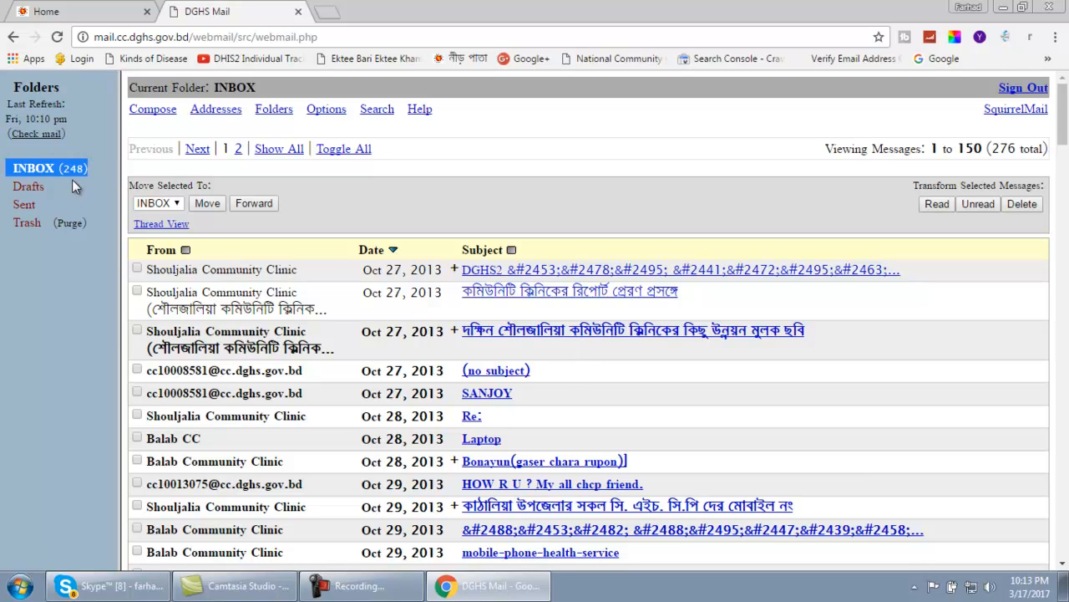
left_click(73, 198)
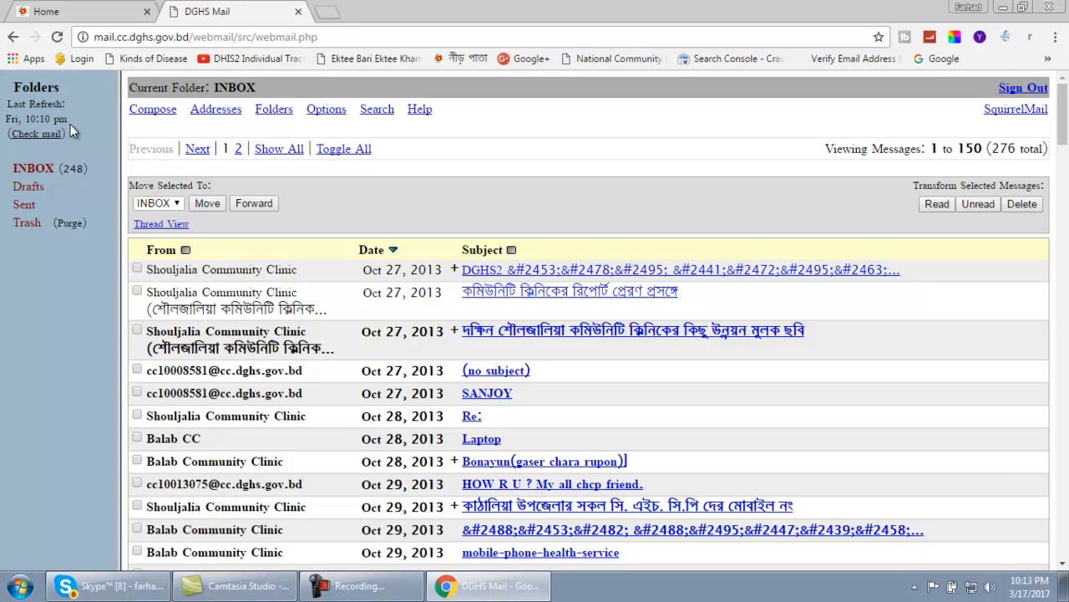
left_click_drag(70, 132, 7, 118)
left_click_drag(80, 137, 8, 83)
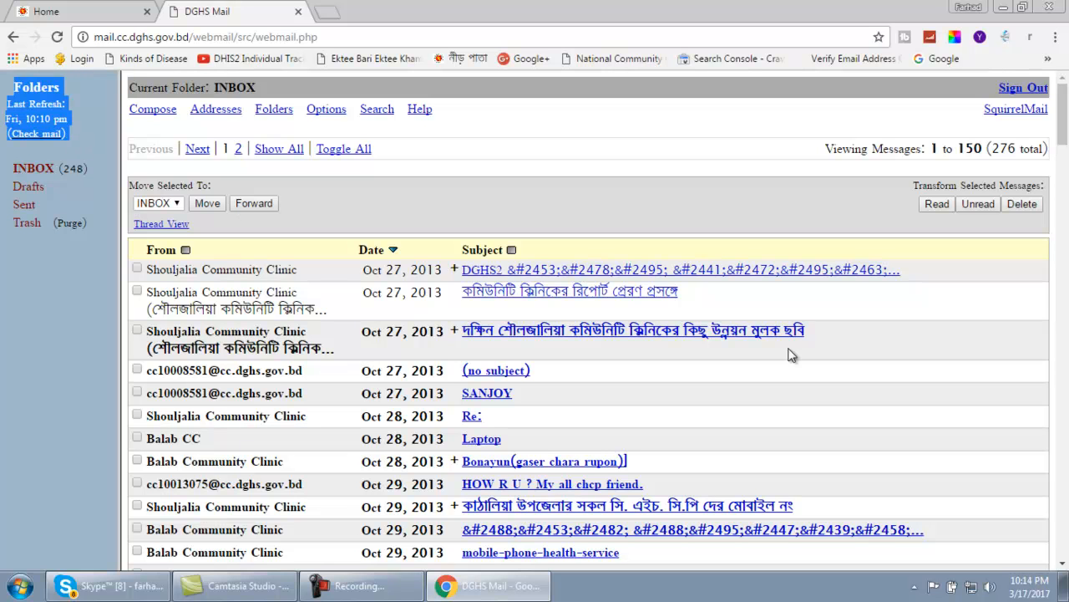
Step: Sign out of the webmail account
left_click(1019, 91)
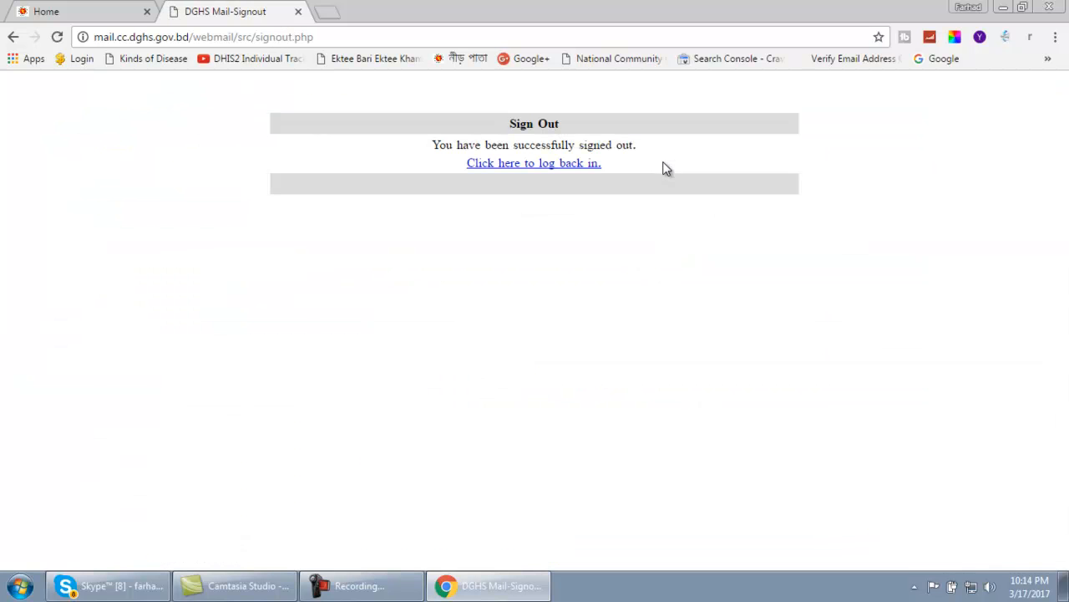